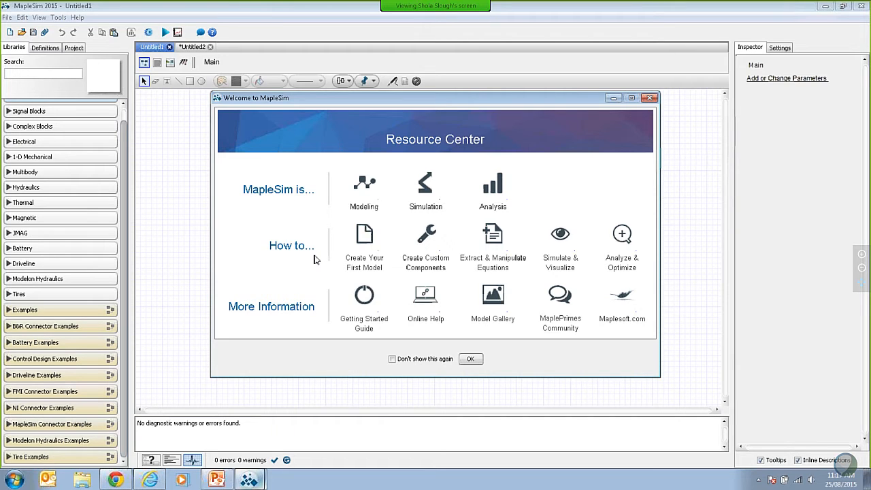
Step: Dismiss the welcome window and place a Fixed Frame from the Multibody library near the middle of the empty model
click(469, 360)
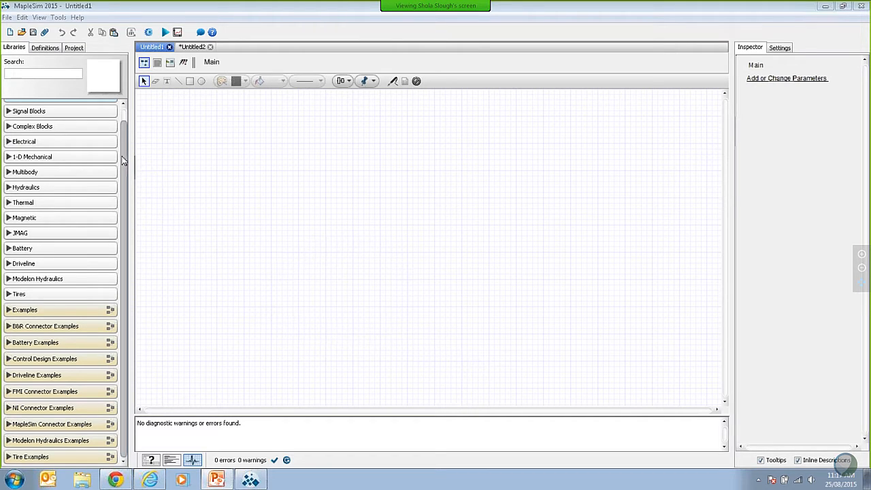
drag(123, 157, 125, 131)
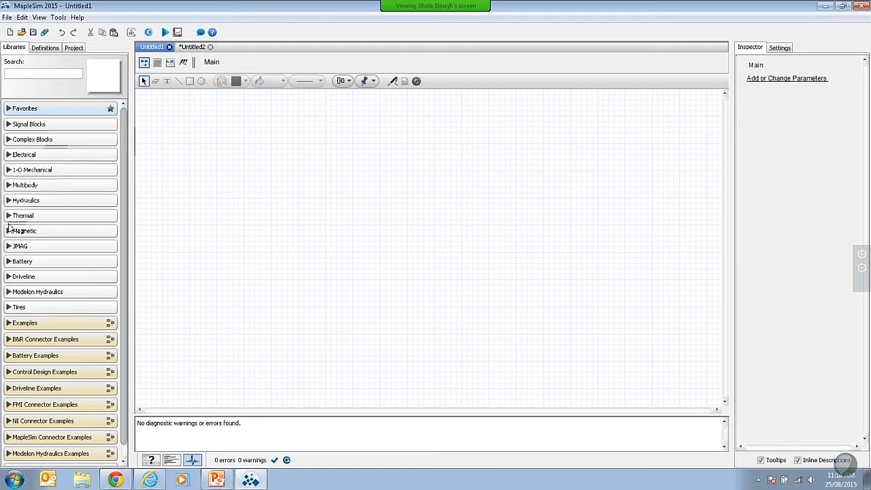
click(22, 185)
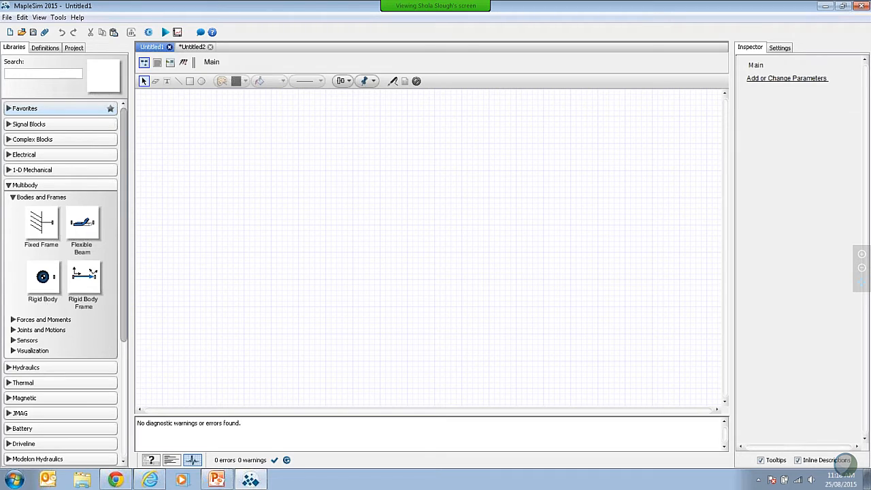
drag(41, 223, 398, 260)
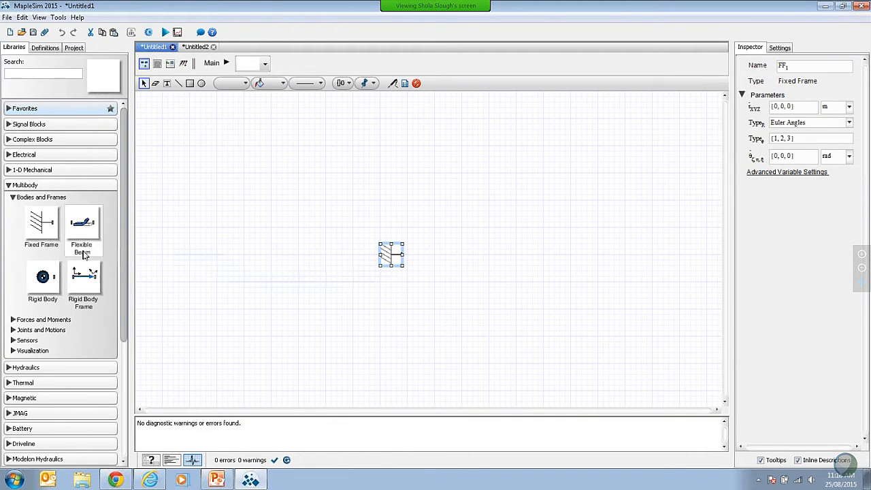
Step: Add a Rigid Body above and to the right of the fixed frame and rotate it clockwise so its port faces down
drag(43, 280, 527, 211)
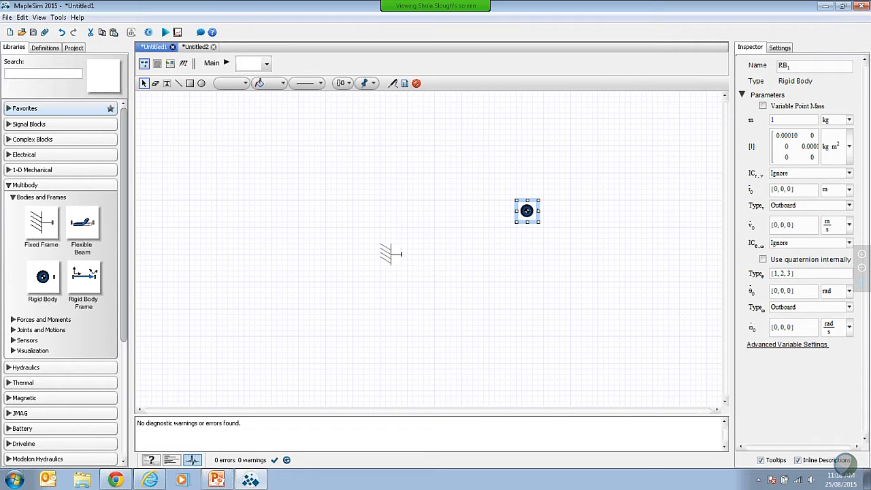
right_click(527, 211)
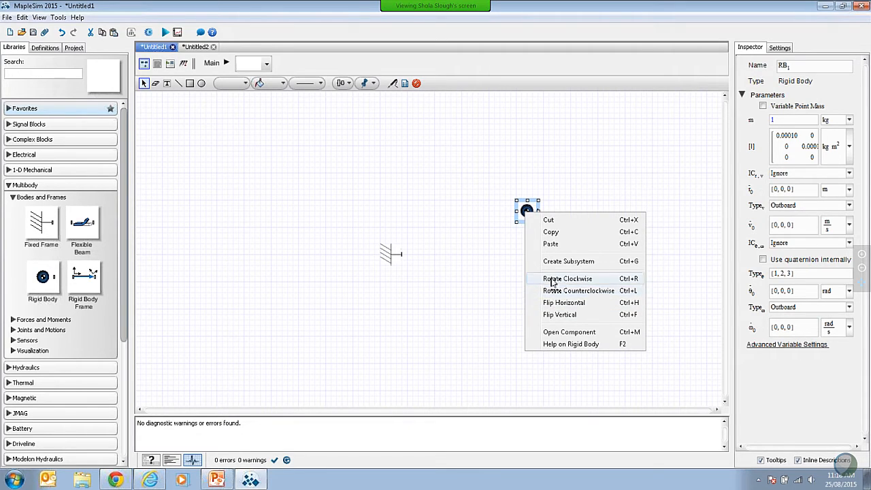
click(552, 279)
click(535, 287)
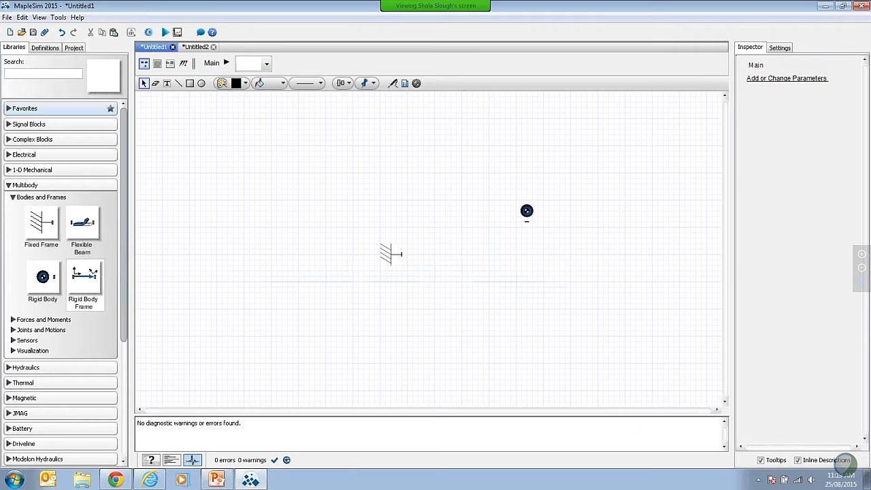
Step: Add two Rigid Body Frames below the rigid body, flip the left one horizontally, and align both with the fixed frame
drag(84, 281, 557, 253)
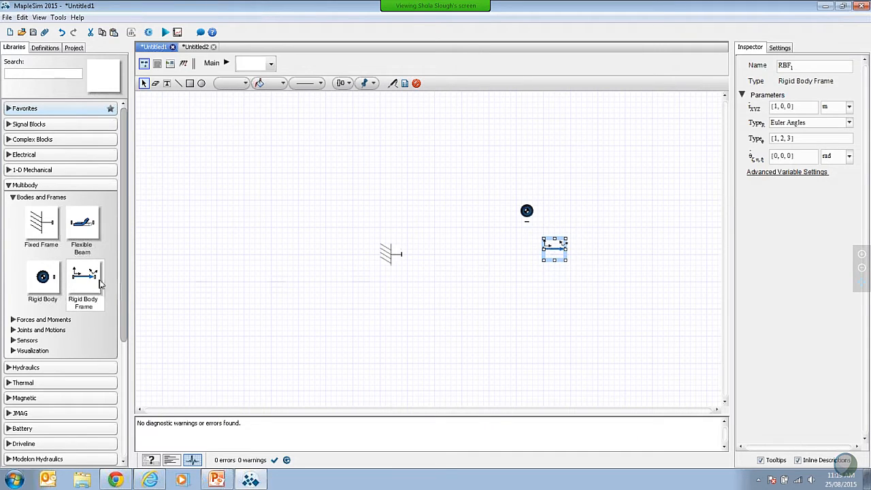
drag(88, 277, 456, 254)
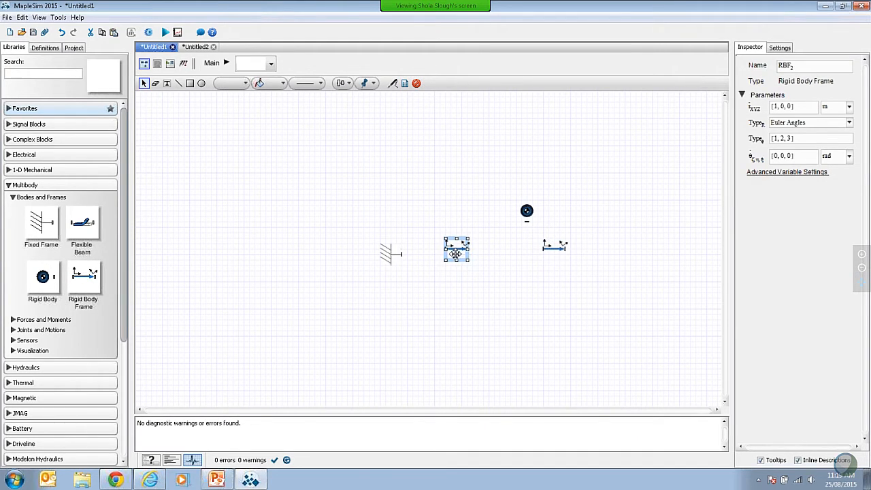
right_click(455, 253)
click(507, 345)
drag(460, 245, 464, 249)
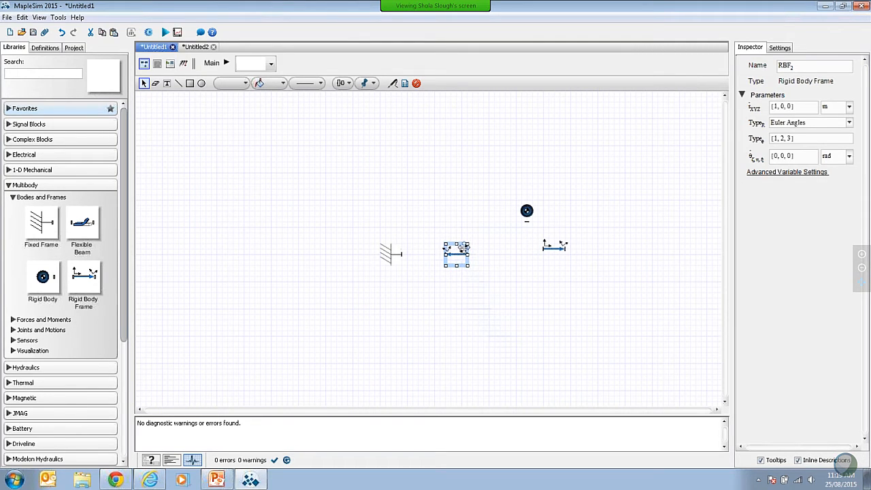
drag(554, 248, 560, 253)
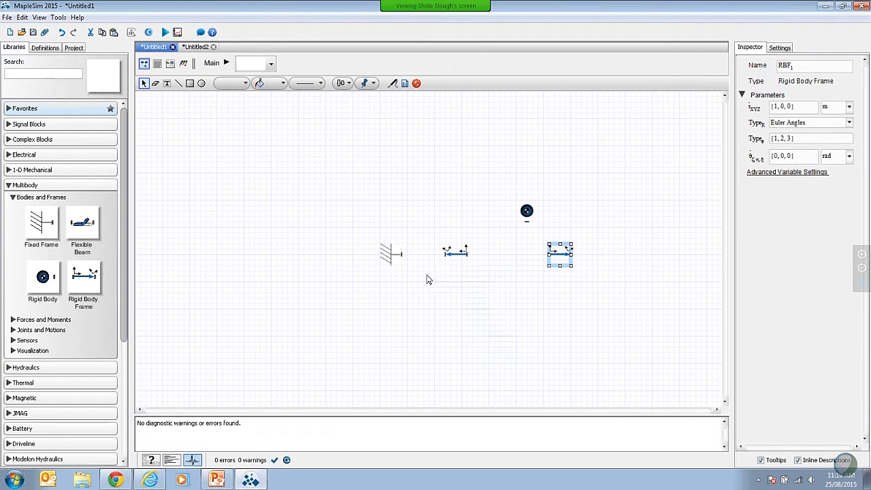
Step: Add two Revolute joints, one beside the fixed frame and one to the right of the right-hand rigid body frame
scroll(126, 195, down, 3)
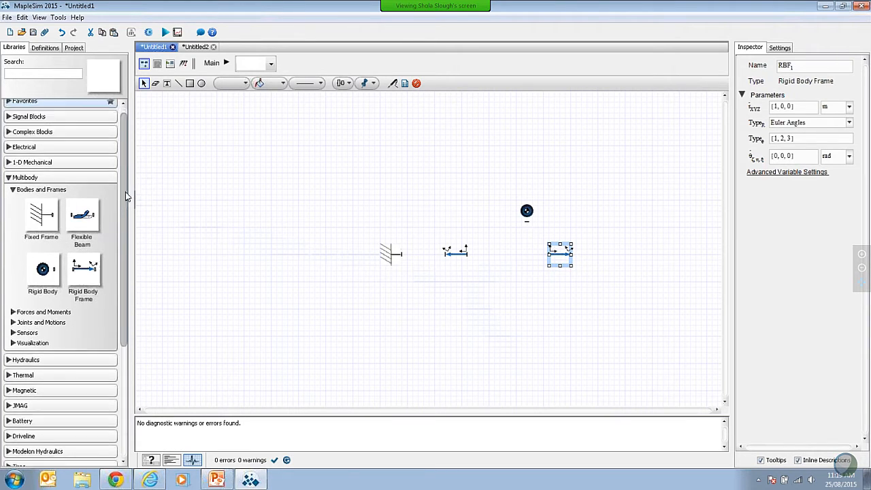
click(14, 245)
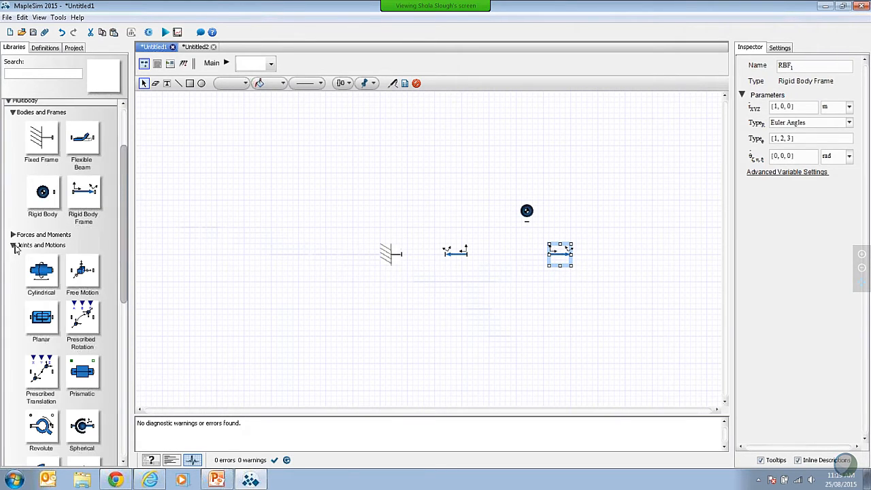
scroll(125, 201, down, 3)
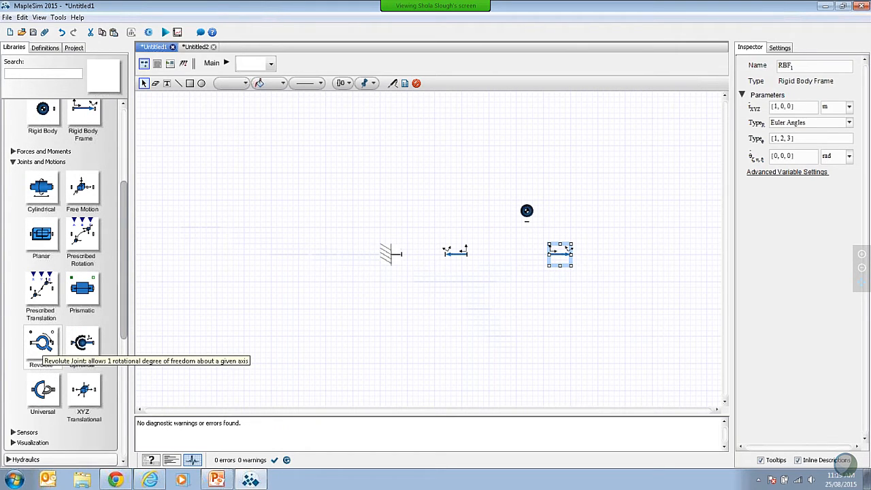
drag(41, 344, 425, 257)
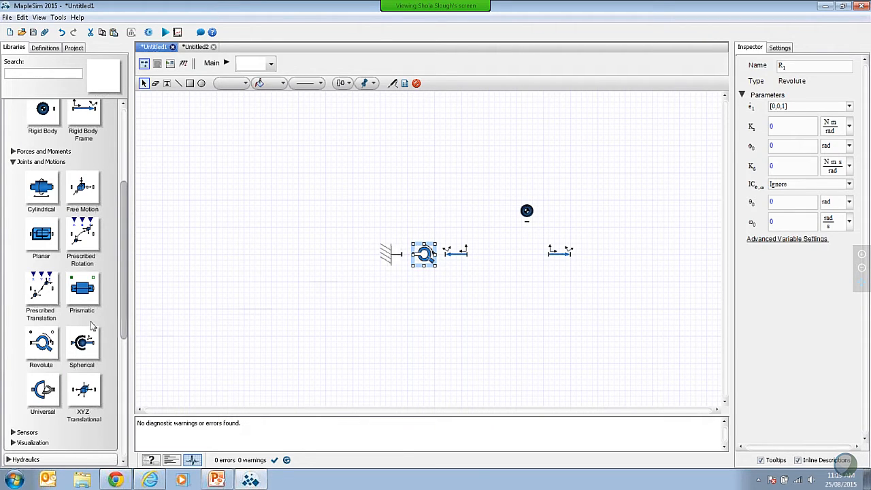
drag(41, 345, 627, 255)
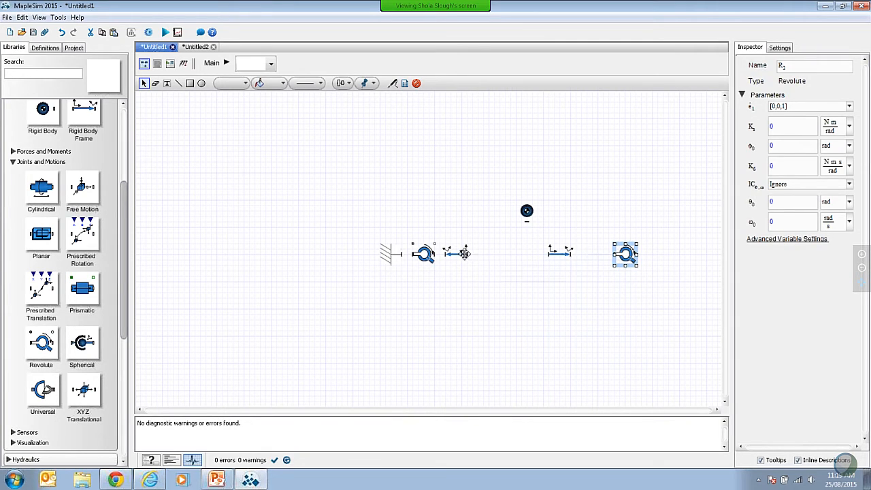
Step: Move the left rigid body frame and the left revolute joint rightward to leave room for connections
drag(457, 254, 494, 253)
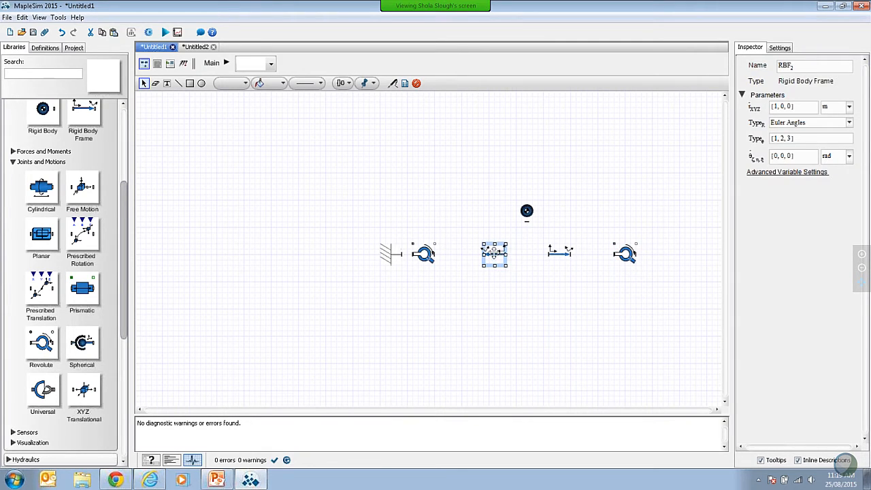
click(425, 253)
click(446, 291)
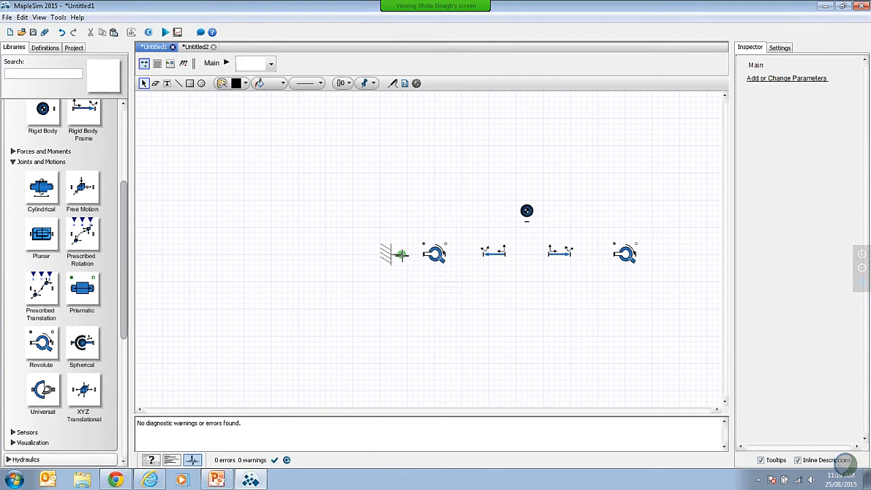
Step: Connect the fixed frame, left revolute joint, left body frame, rigid body, right body frame and right revolute joint in a chain
drag(402, 254, 423, 254)
drag(444, 254, 527, 222)
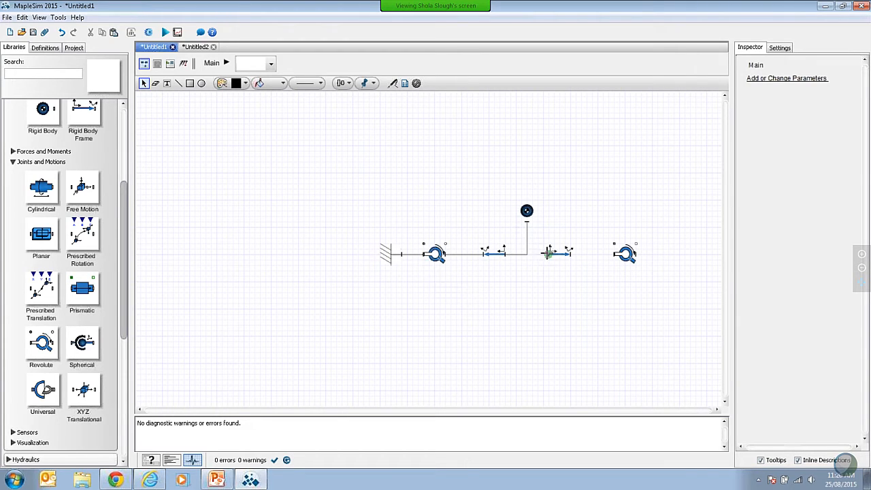
drag(550, 253, 527, 223)
drag(573, 254, 614, 254)
Step: Group the rigid body and its two rigid body frames into a subsystem named myLink
drag(484, 200, 568, 278)
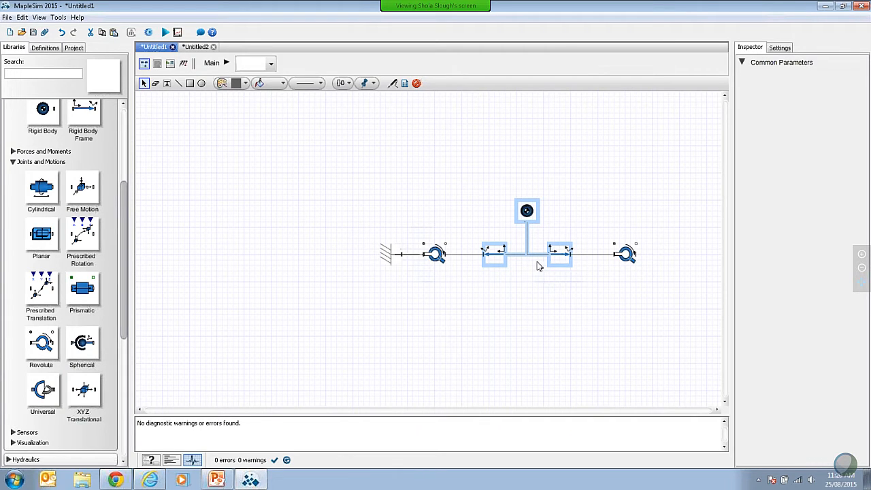
right_click(500, 255)
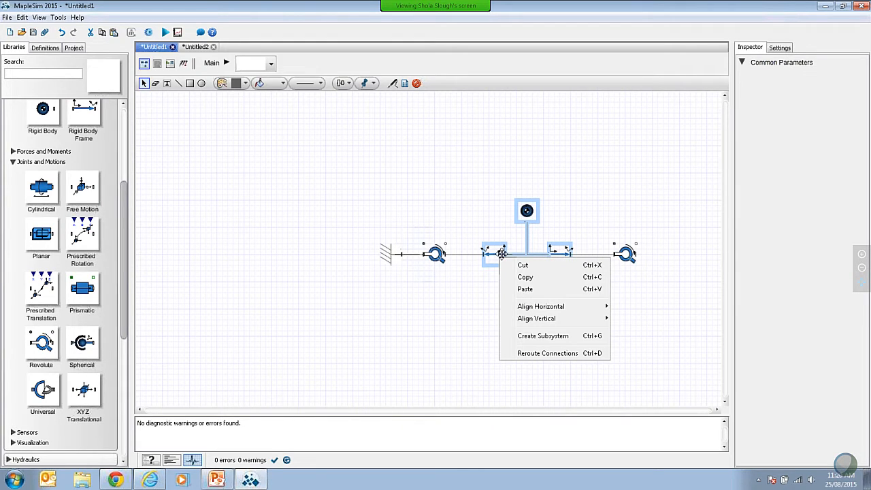
click(529, 337)
text(m)
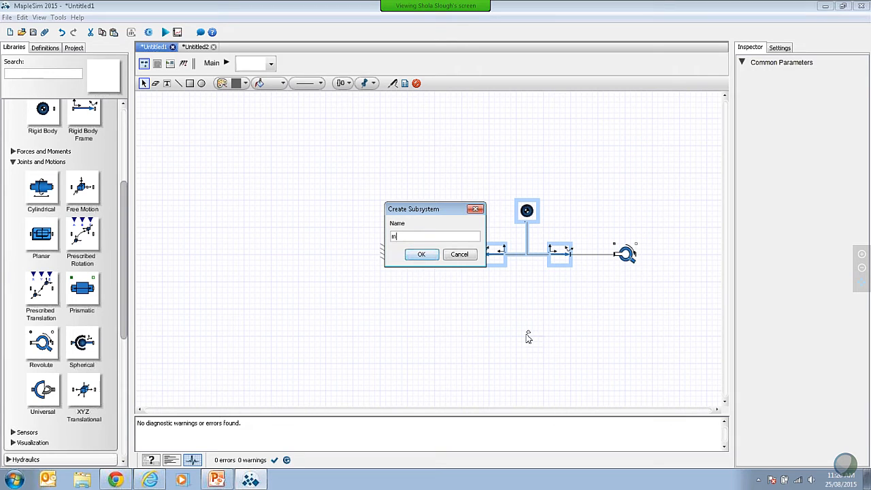
text(yLink)
click(422, 255)
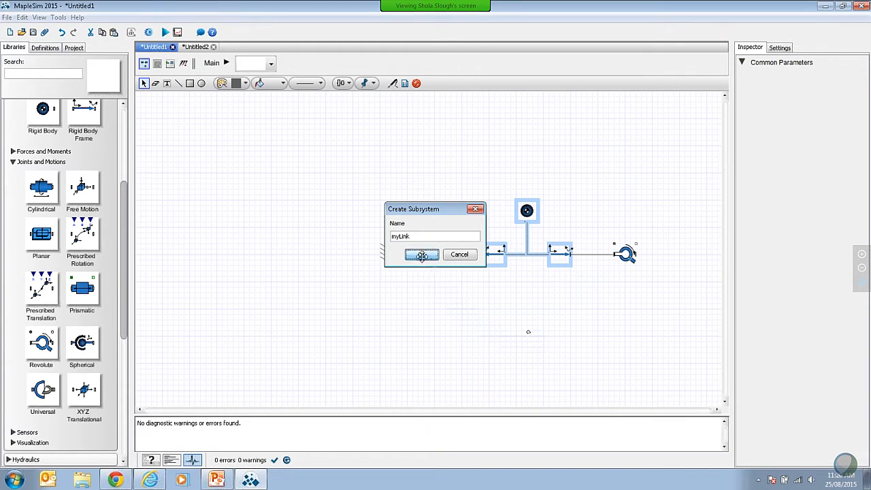
Step: Open the myLink subsystem and set the rigid body's mass to the parameter M
click(530, 244)
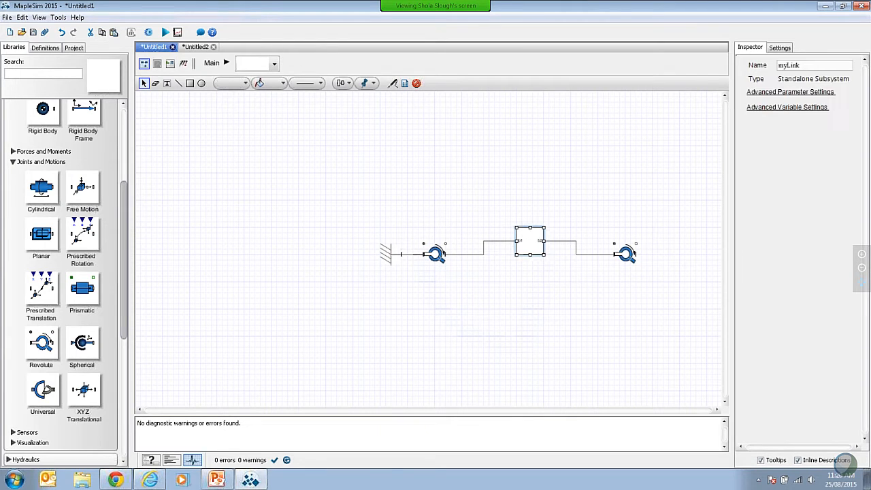
double_click(529, 244)
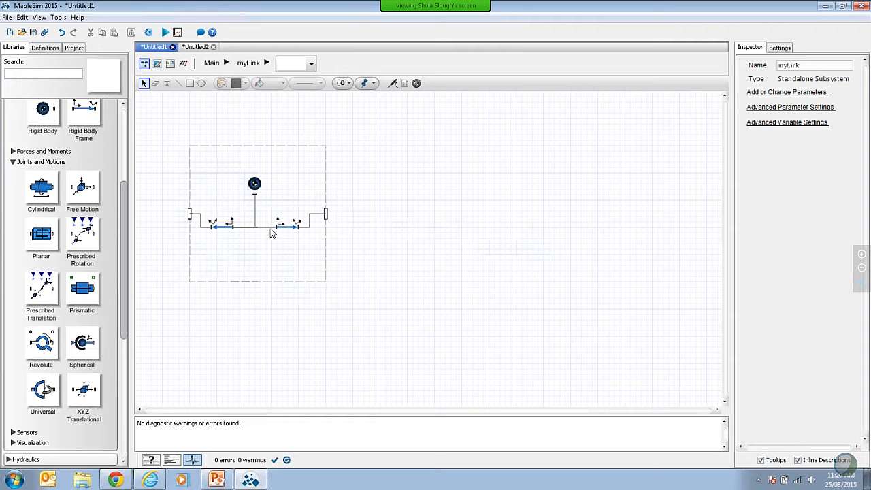
click(254, 184)
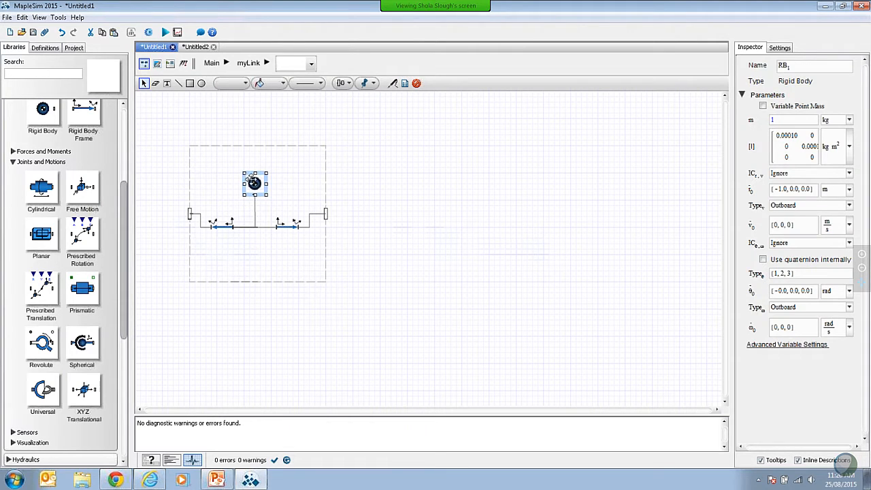
click(780, 121)
text(M)
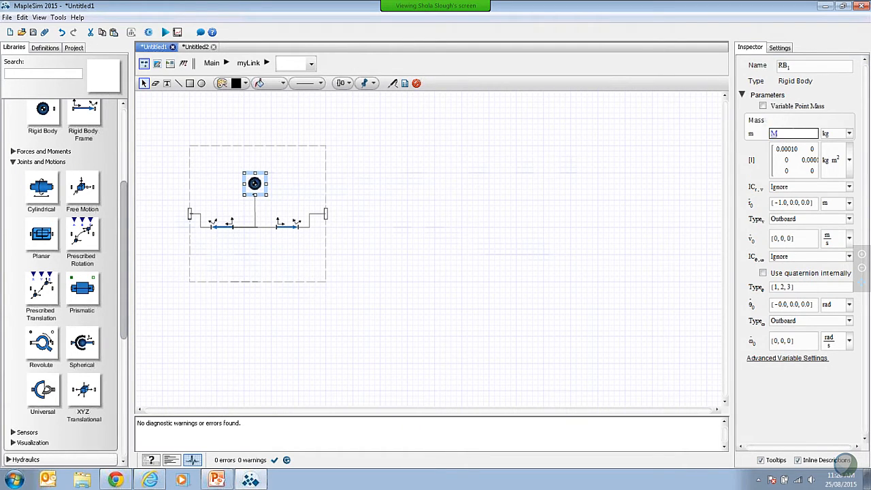
Step: Set the right rigid body frame's x,y,z offset to [L/2, 0, 0]
click(287, 227)
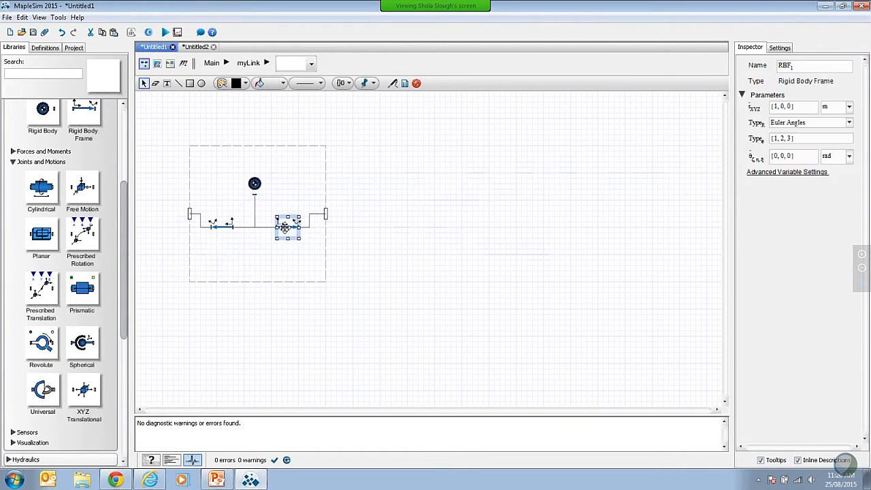
double_click(775, 106)
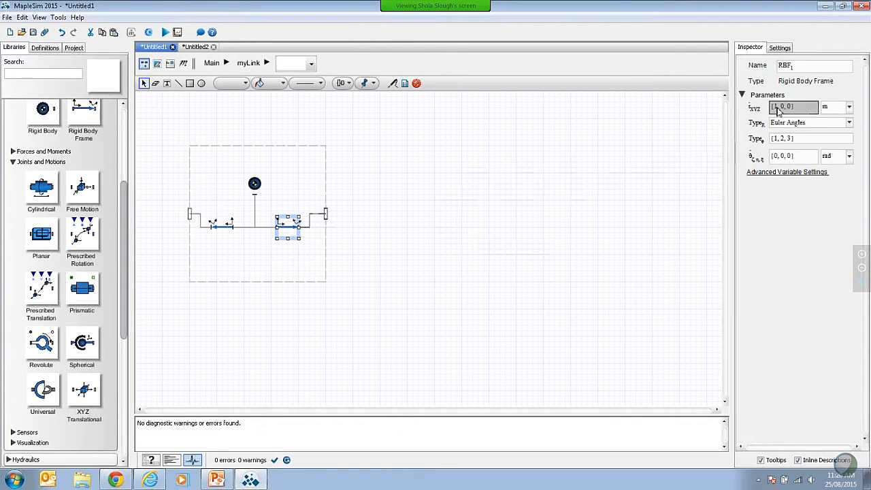
text(l)
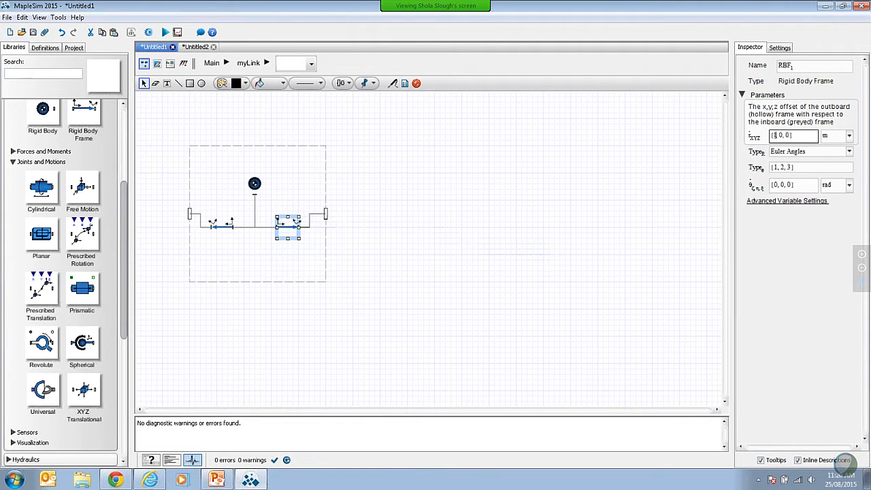
key(BackSpace)
text(4/l)
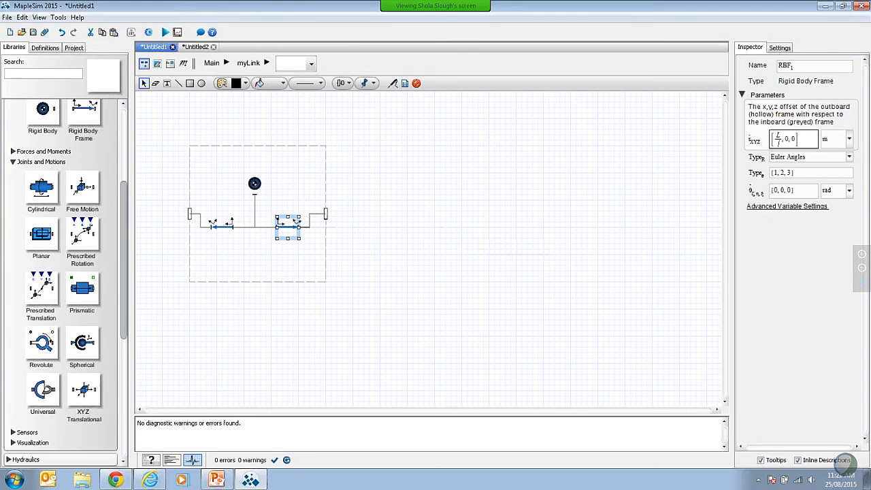
Step: Set the left rigid body frame's x,y,z offset to [-L/2, 0, 0]
click(222, 226)
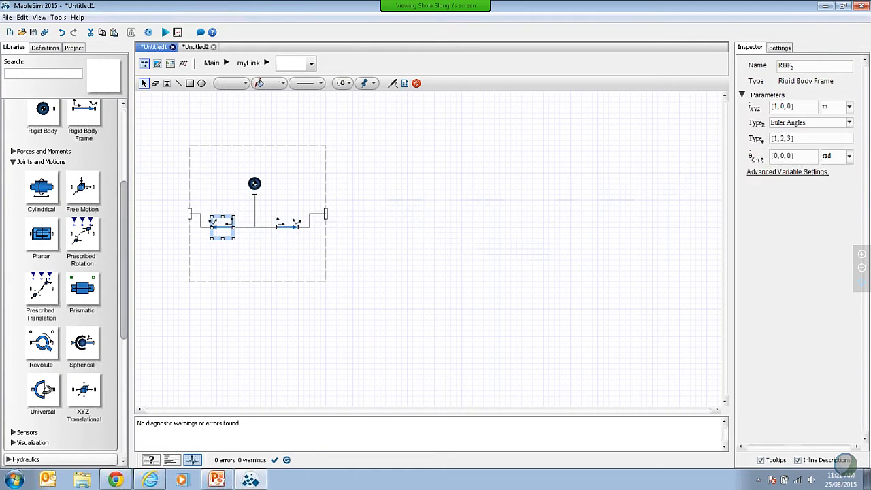
double_click(775, 109)
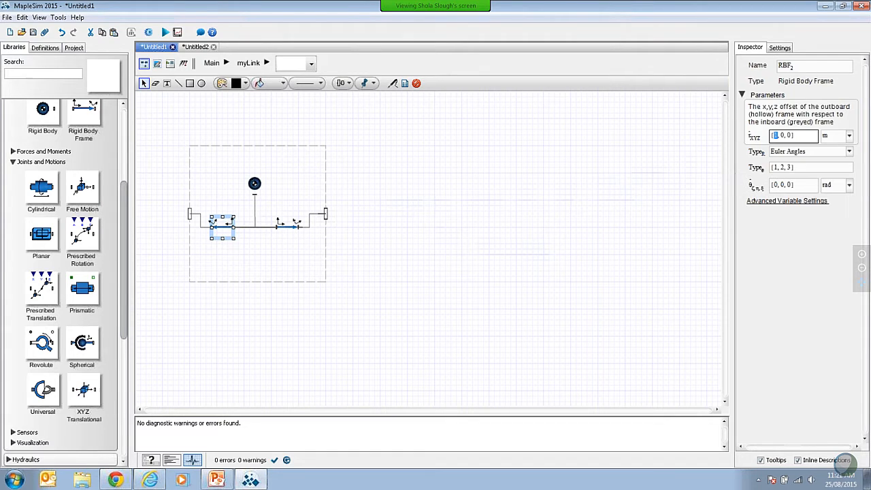
text(-L/2)
key(Return)
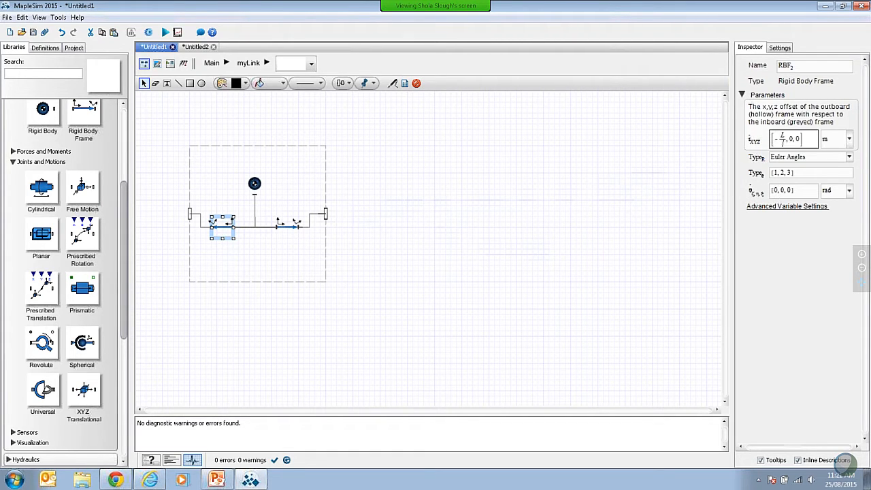
click(485, 243)
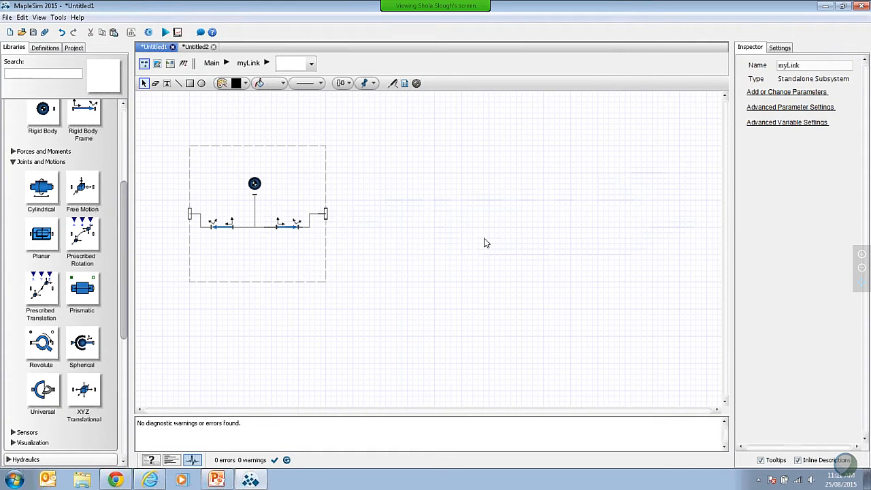
Step: Define a parameter M of type Mass [kg] in the myLink subsystem's default settings
click(171, 65)
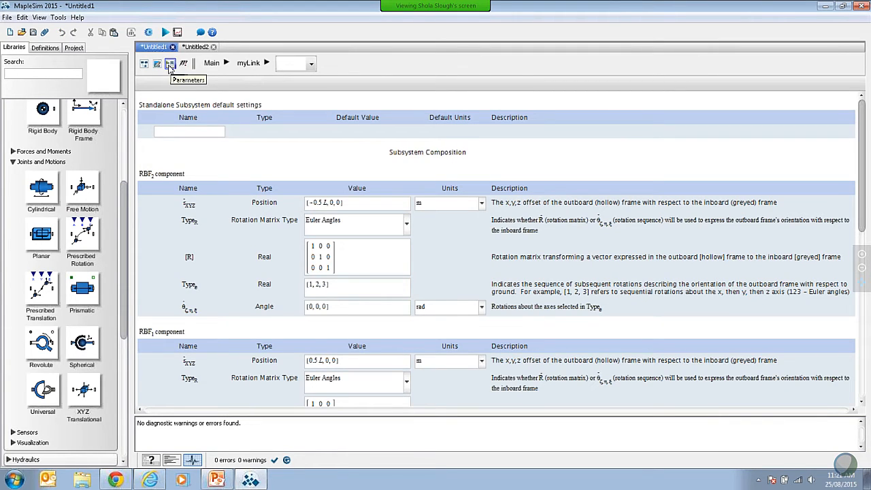
click(181, 129)
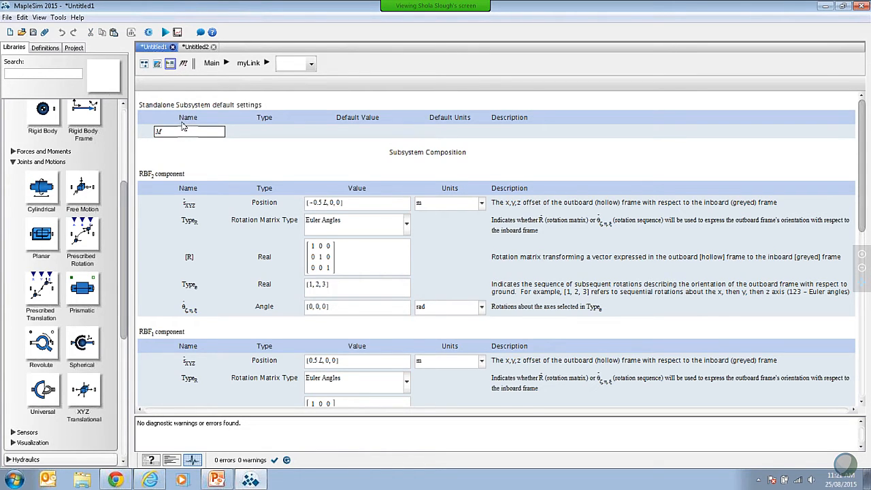
key(Return)
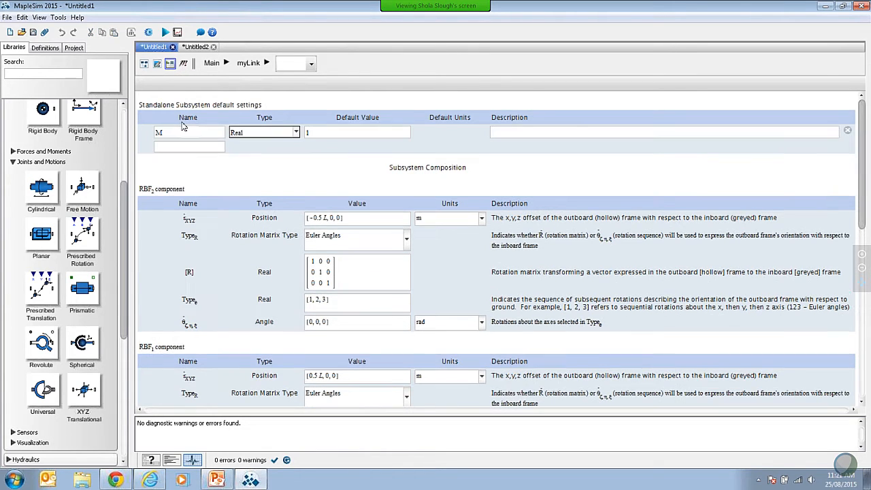
click(297, 133)
scroll(266, 174, down, 3)
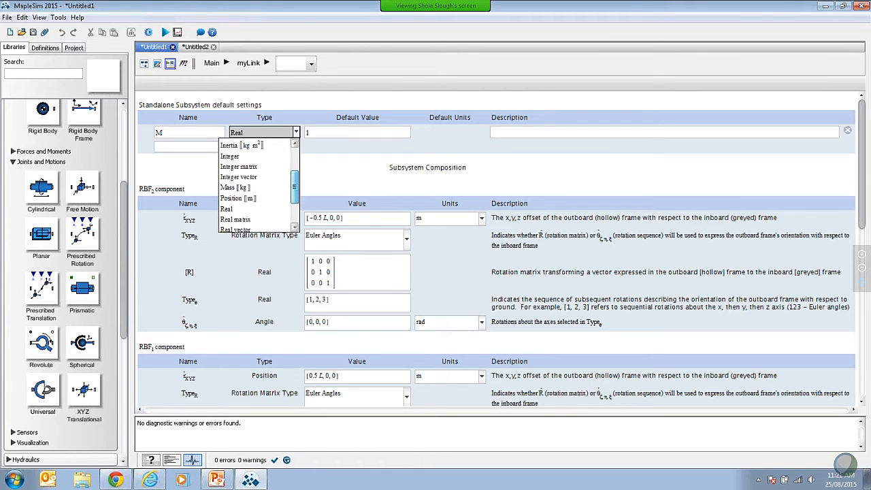
click(235, 188)
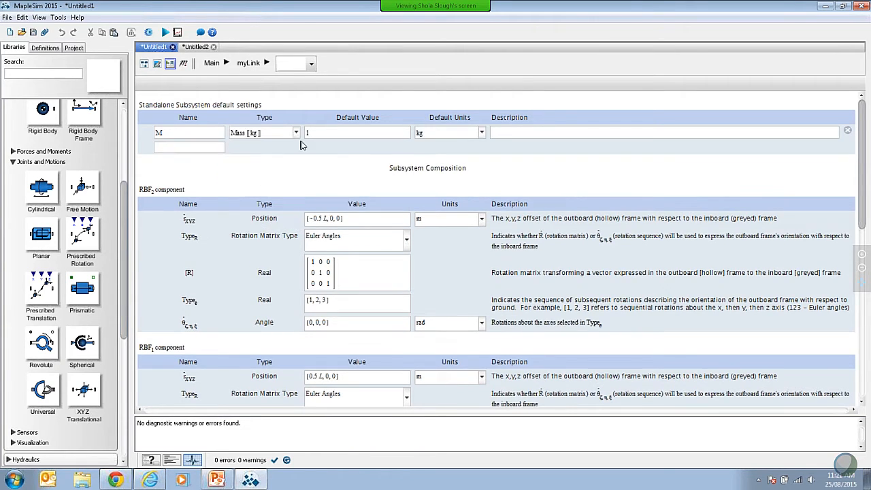
click(320, 135)
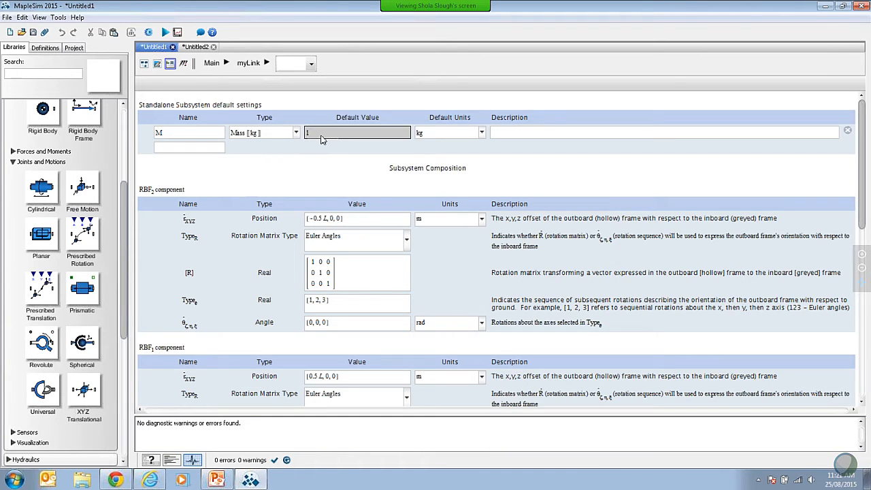
Step: Add a second myLink parameter named L with the type Position [m]
click(197, 149)
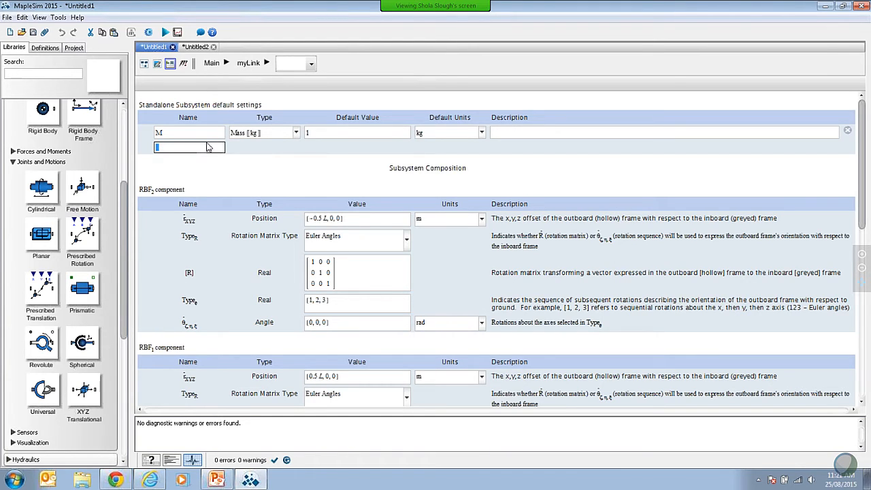
text(L)
key(Return)
click(296, 148)
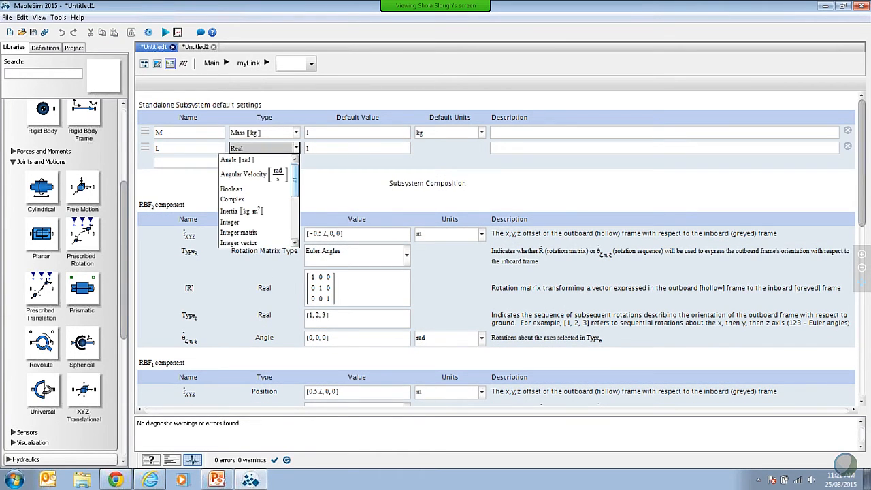
scroll(259, 207, down, 3)
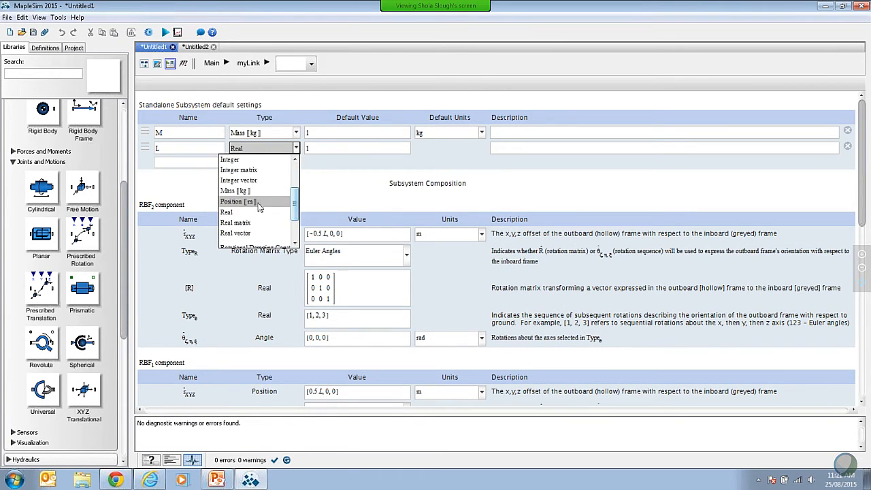
click(260, 202)
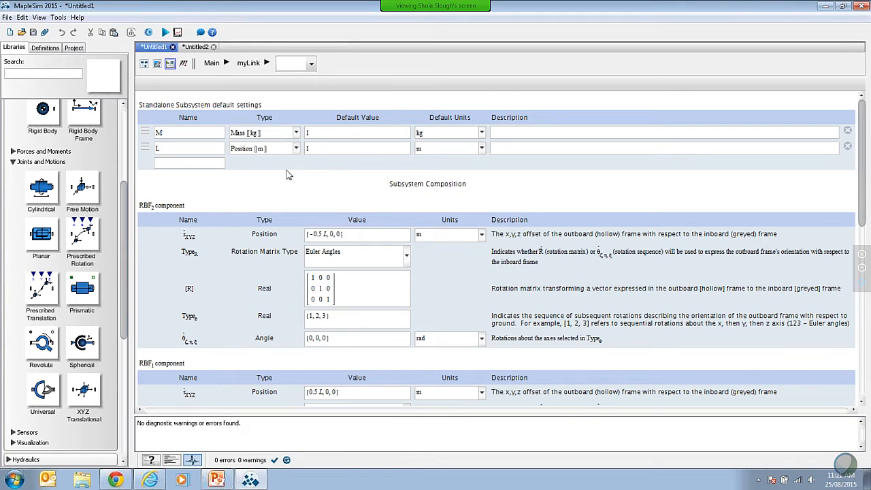
Step: Return to the Main diagram and align the myLink block and second revolute joint in a compact row with the first joint
click(145, 65)
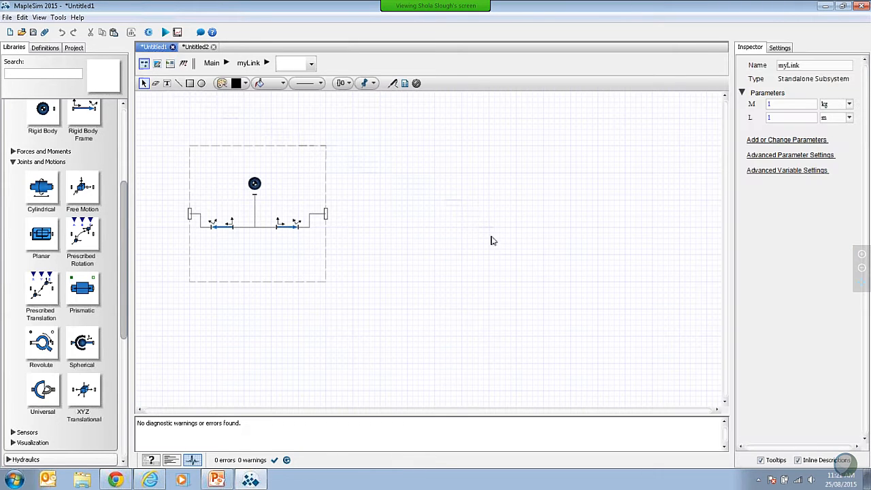
click(211, 63)
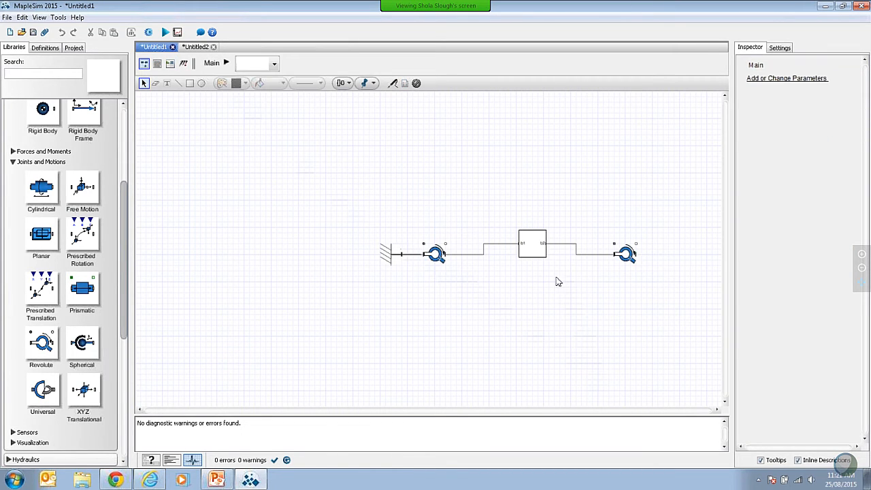
drag(533, 252, 499, 254)
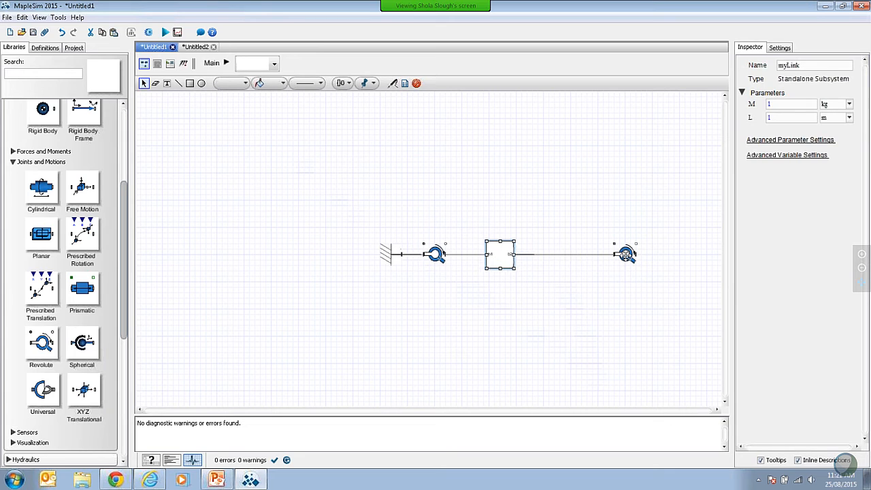
drag(625, 253, 555, 254)
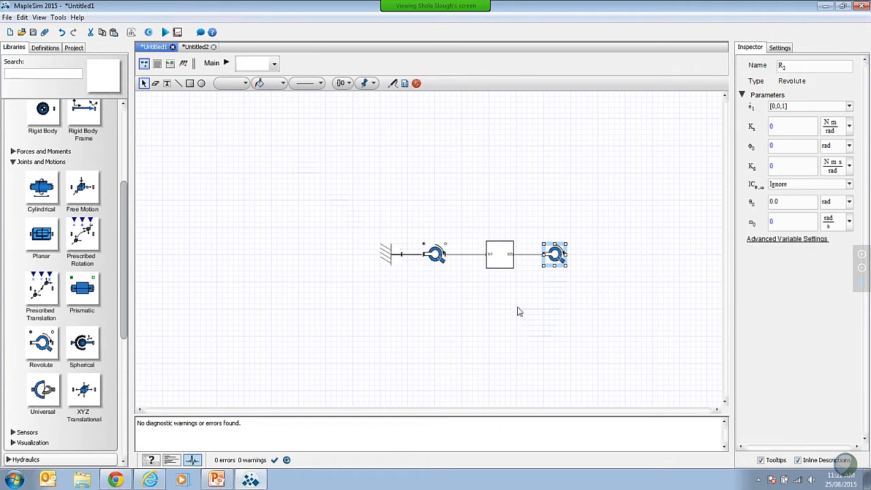
Step: Duplicate myLink by converting it to a shared subsystem, and place the copy just beyond the second revolute joint
click(498, 260)
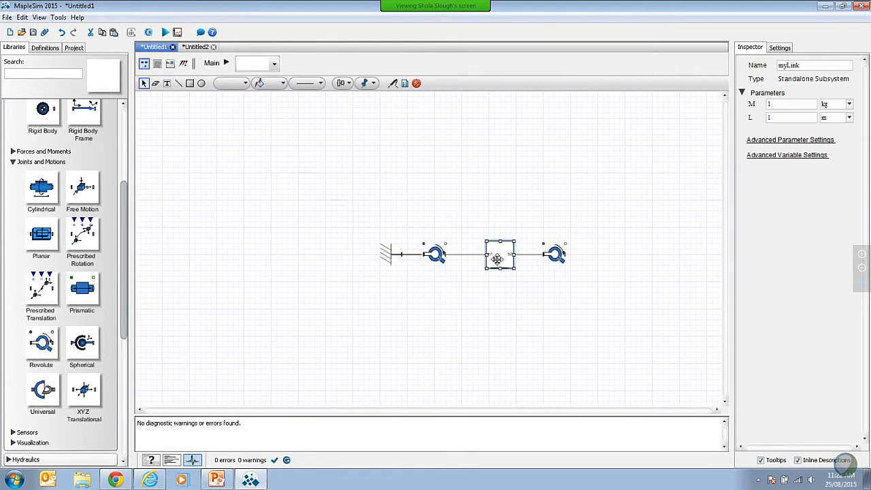
right_click(499, 260)
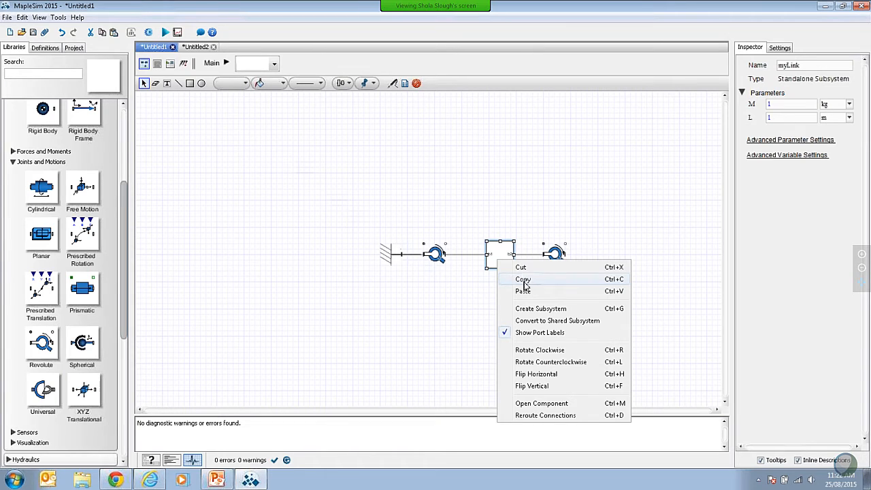
click(523, 279)
right_click(523, 281)
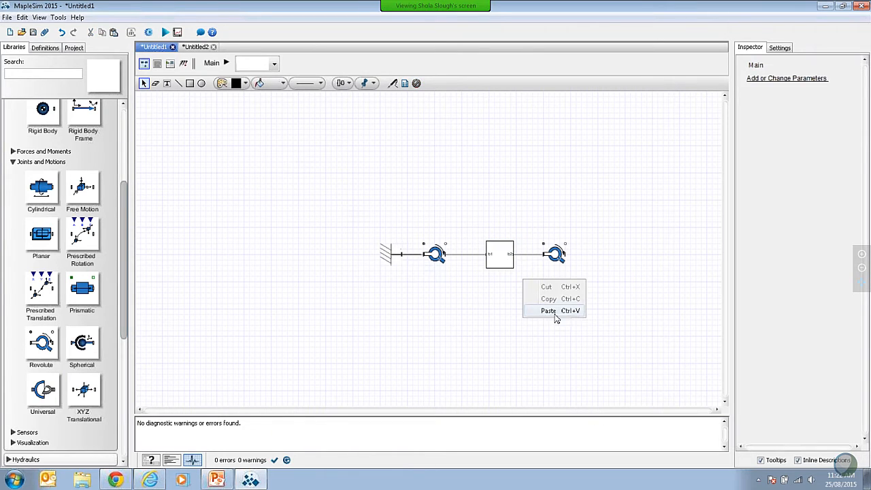
click(555, 312)
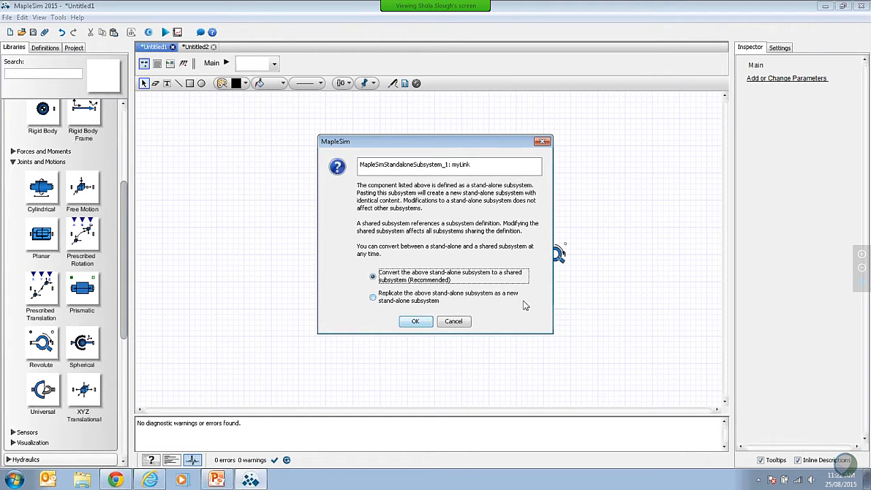
click(417, 322)
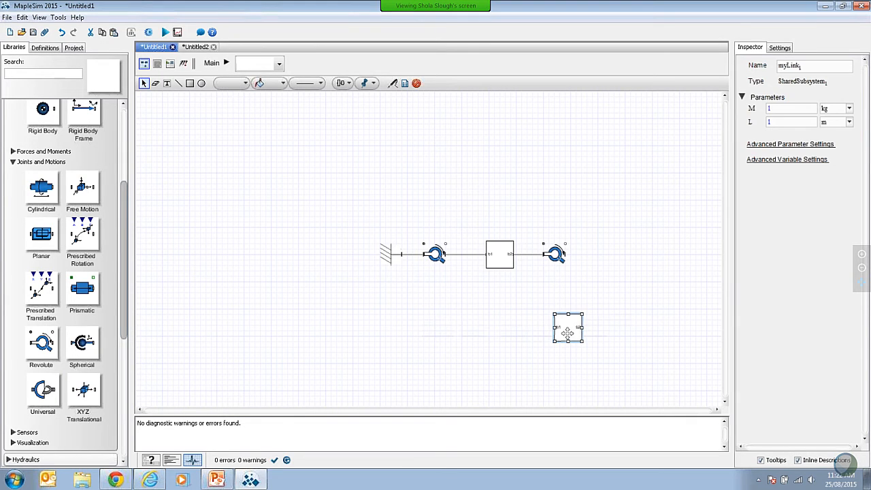
drag(565, 329, 614, 260)
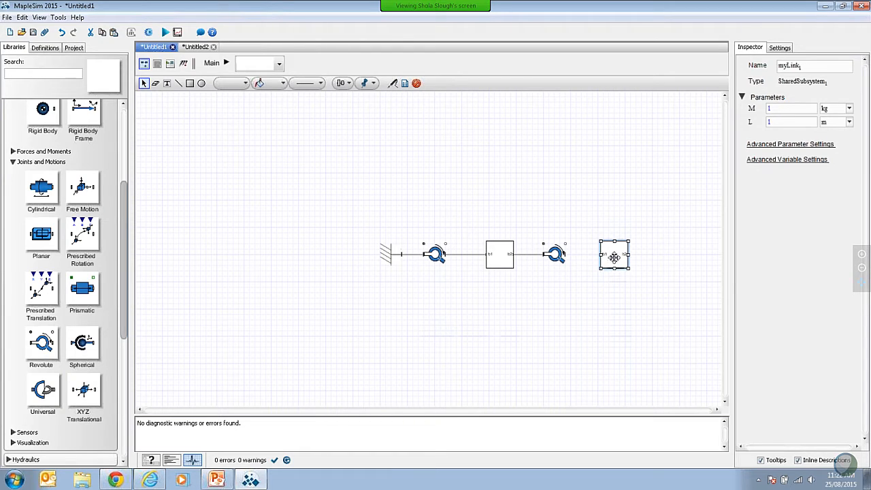
Step: Set the copied link's mass M to 2 kg and its length L to 2 m
click(778, 111)
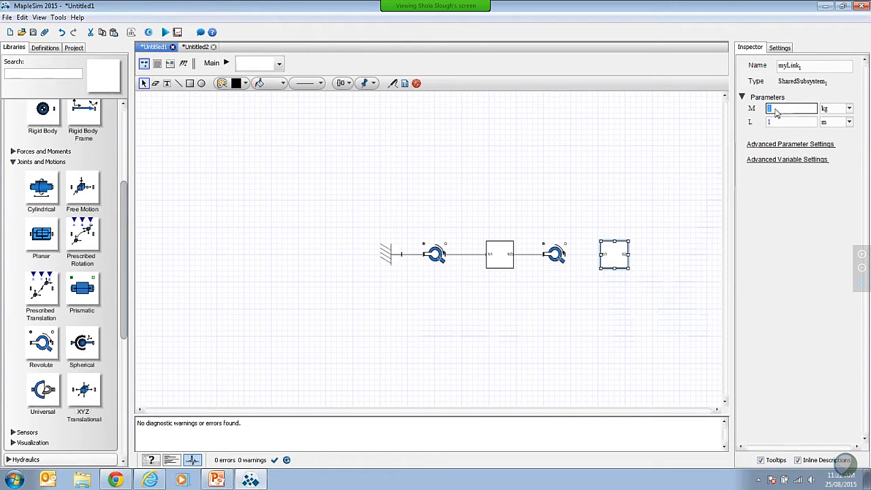
text(2)
click(789, 123)
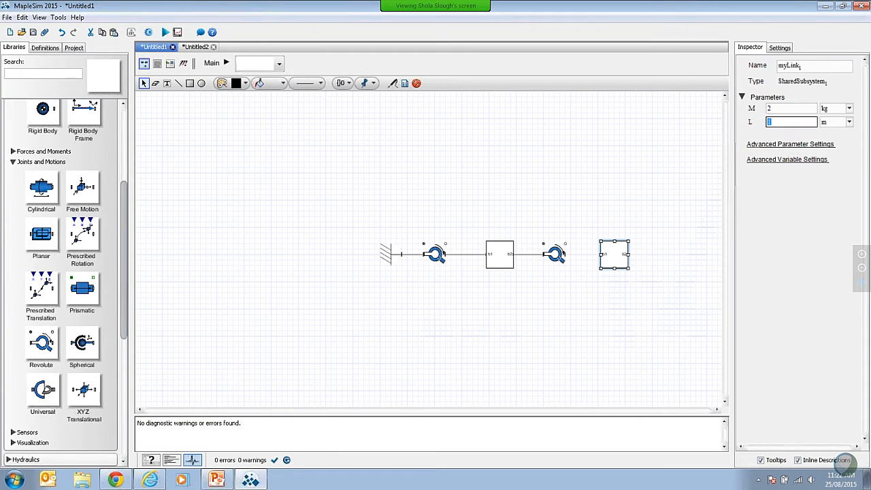
text(2)
key(Tab)
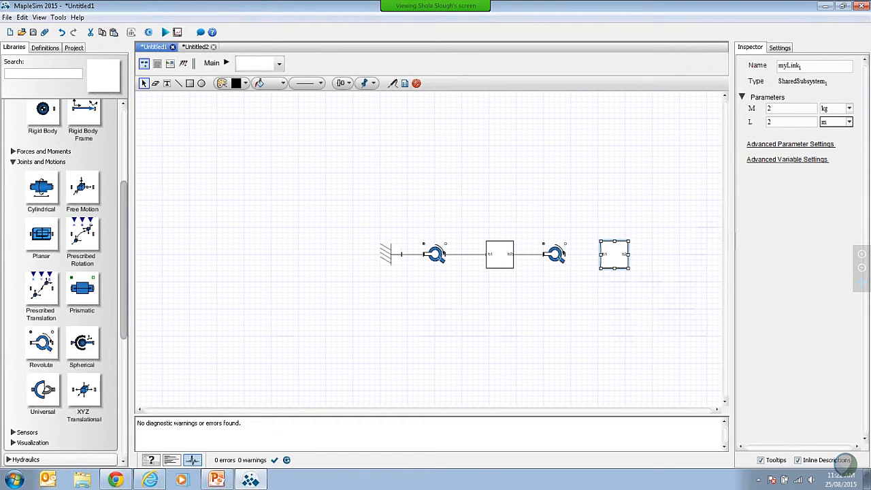
click(313, 289)
Step: Add a Rigid Body from the Multibody library below the second revolute joint
scroll(126, 216, up, 3)
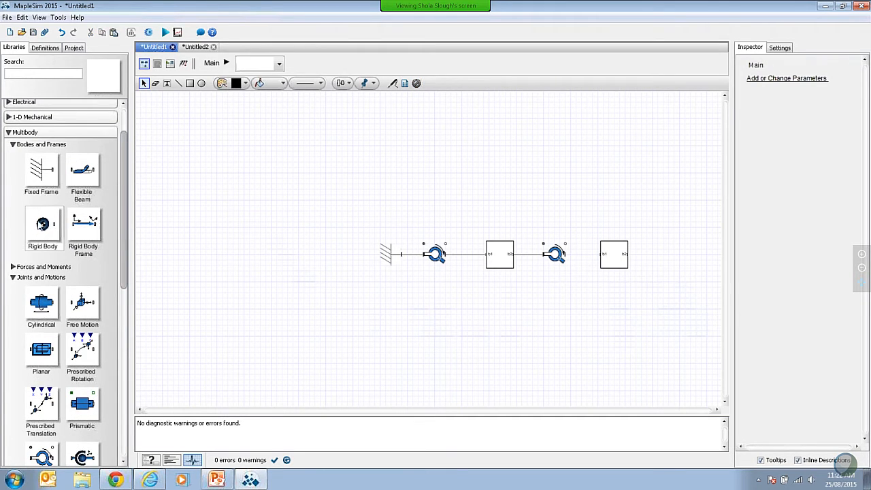
drag(43, 225, 550, 305)
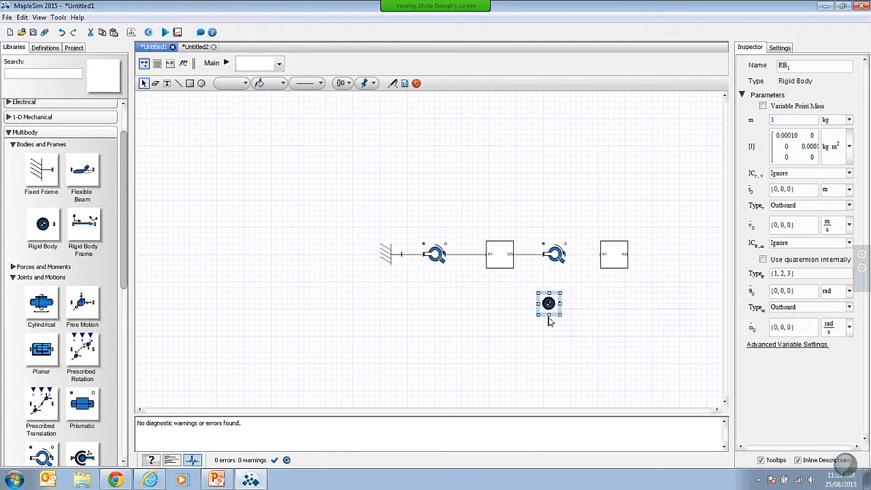
click(543, 335)
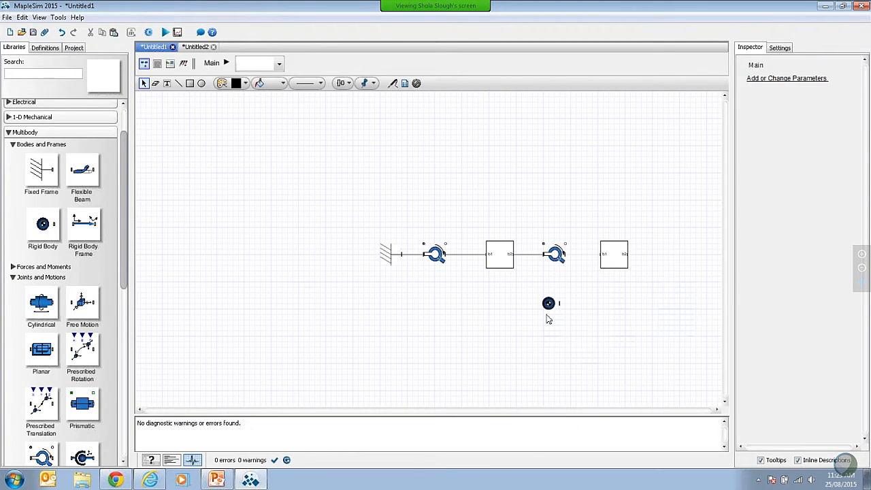
Step: Flip the new rigid body horizontally, rotate it counterclockwise so its port faces down, and shift it slightly toward the first link
right_click(550, 304)
click(595, 393)
click(567, 348)
click(548, 304)
right_click(550, 304)
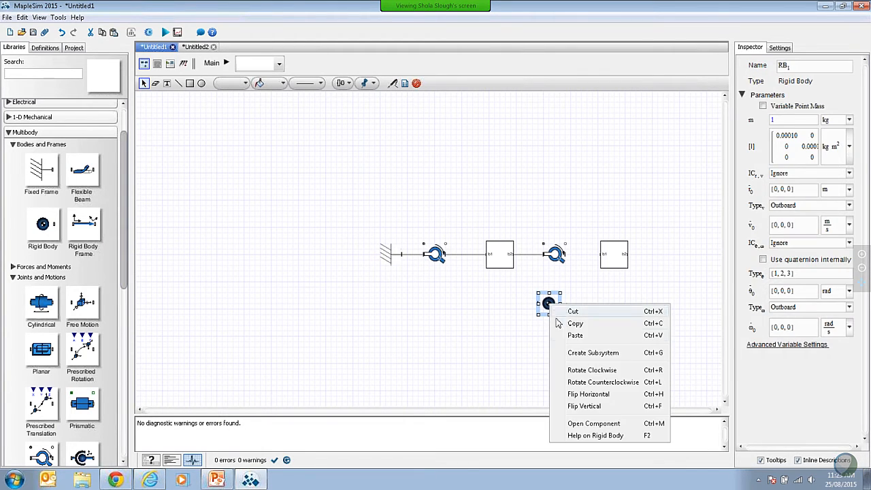
click(584, 383)
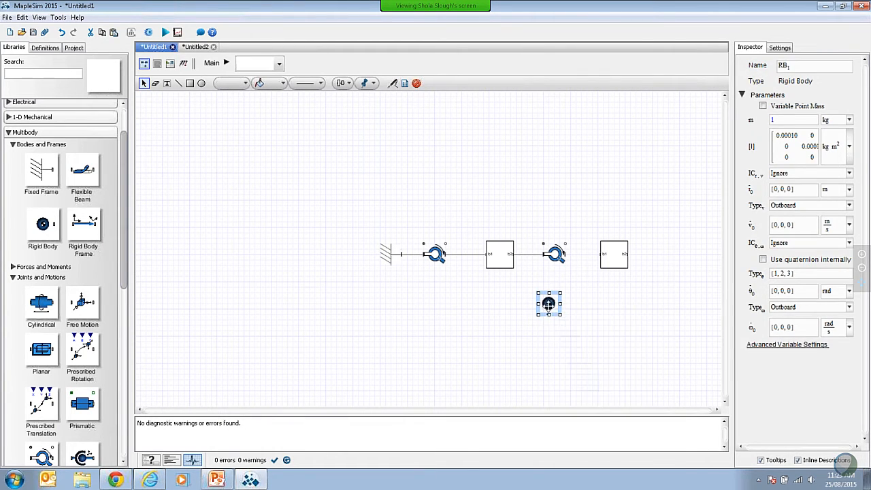
drag(550, 305, 532, 309)
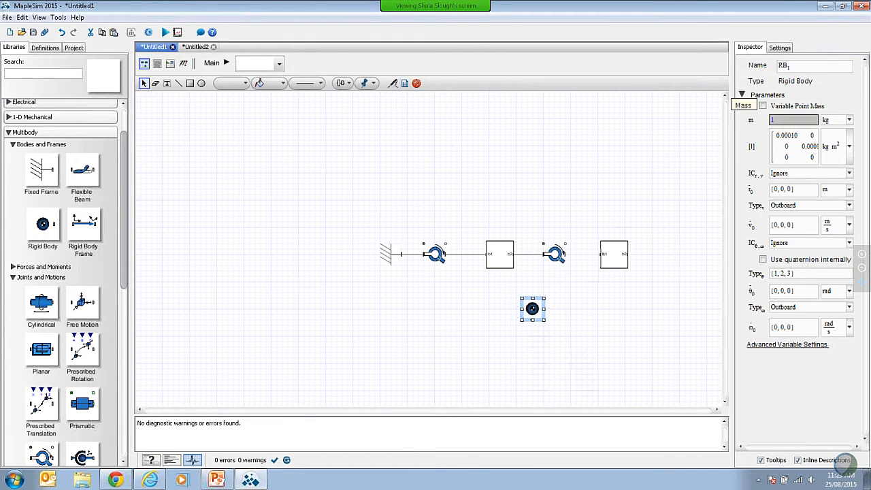
Step: Set the new rigid body's mass to 4 kg
click(793, 119)
text(4)
key(Tab)
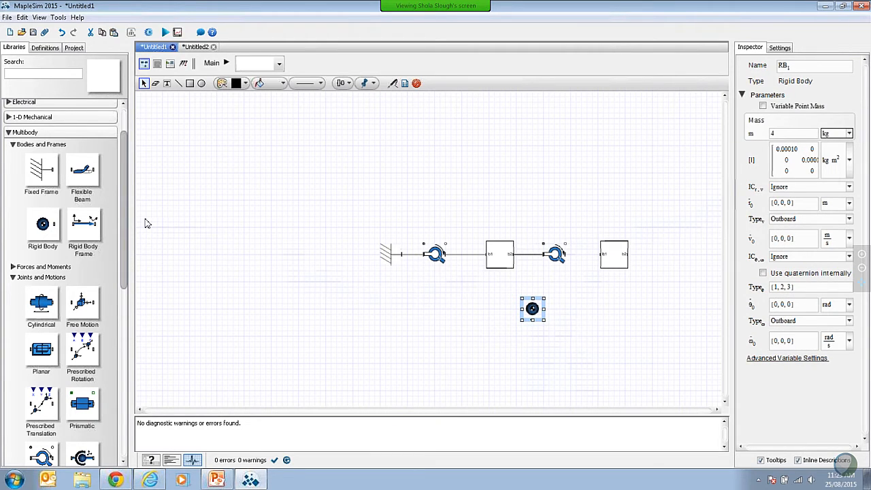
Step: Add a Prismatic joint below the first half of the linkage and a Revolute joint below the second link
scroll(122, 221, down, 5)
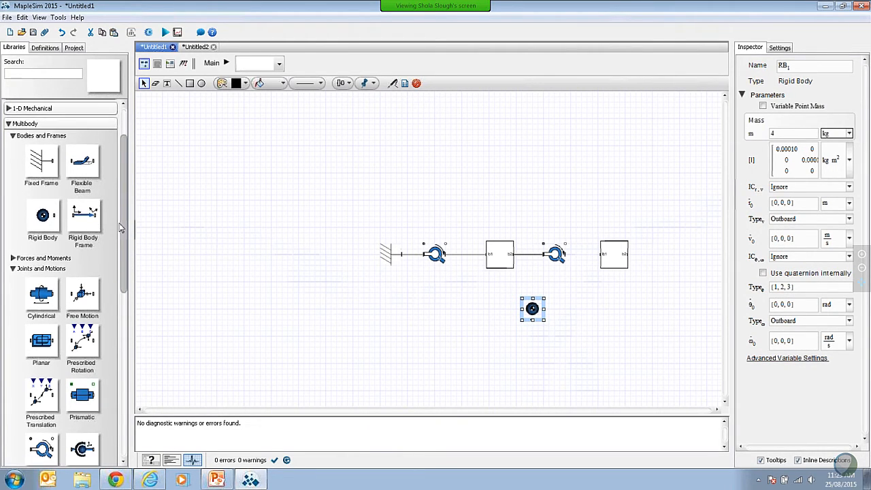
drag(82, 255, 465, 365)
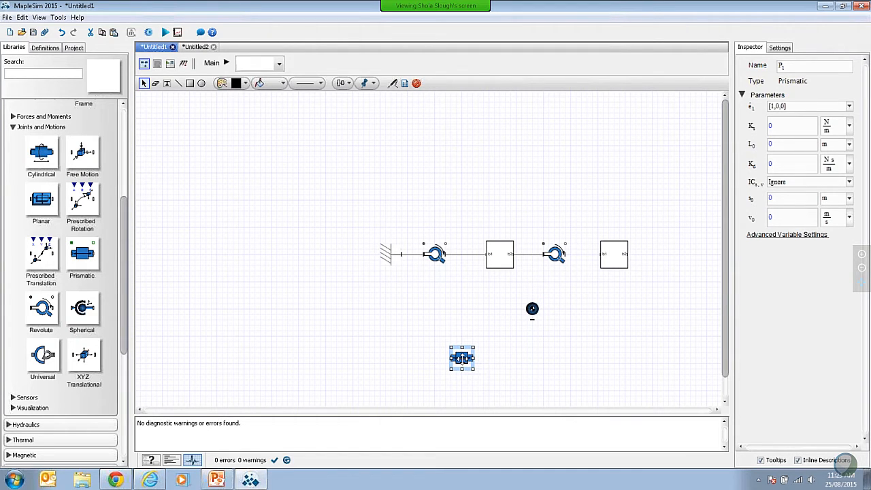
drag(49, 306, 602, 368)
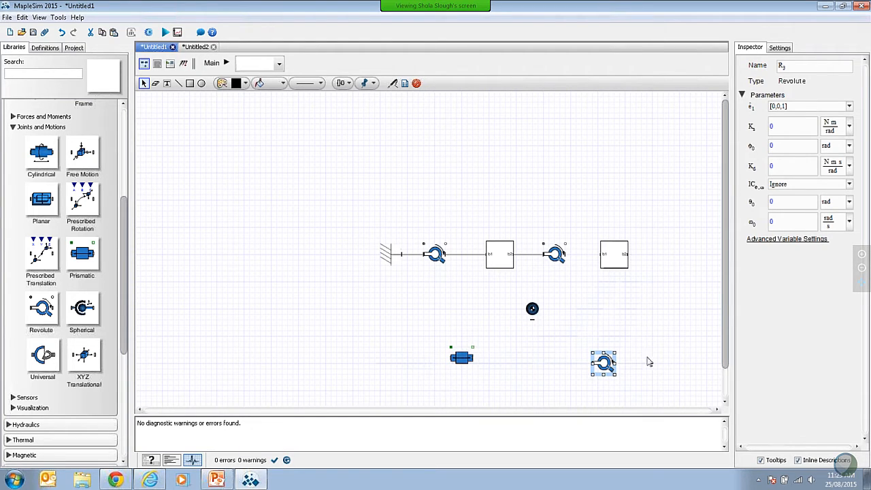
Step: Connect the second link's free outer port to the outboard port of the revolute joint below it
click(626, 276)
click(629, 254)
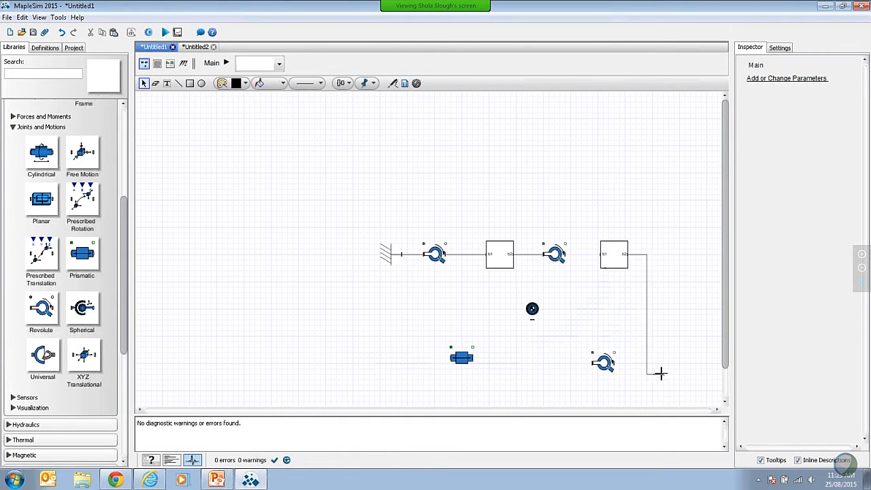
click(614, 363)
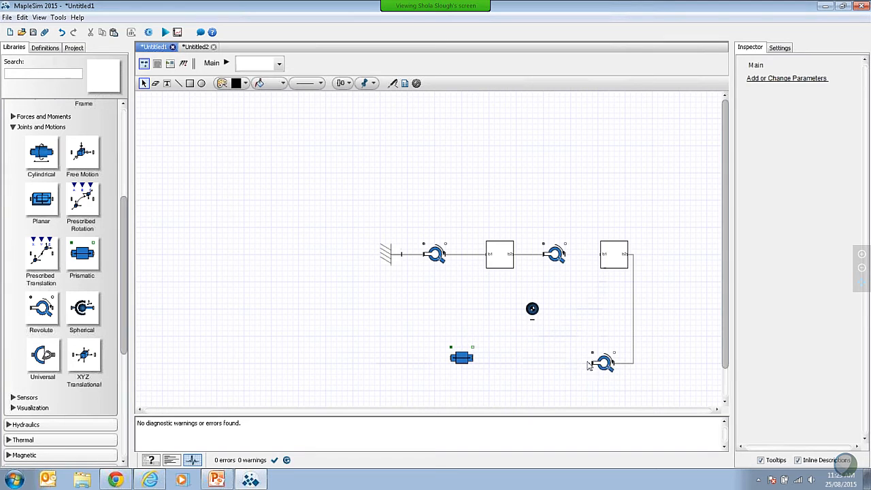
Step: Connect the lower revolute joint's free port to the rigid body, align the prismatic joint with that line, and connect it to the body too
click(592, 363)
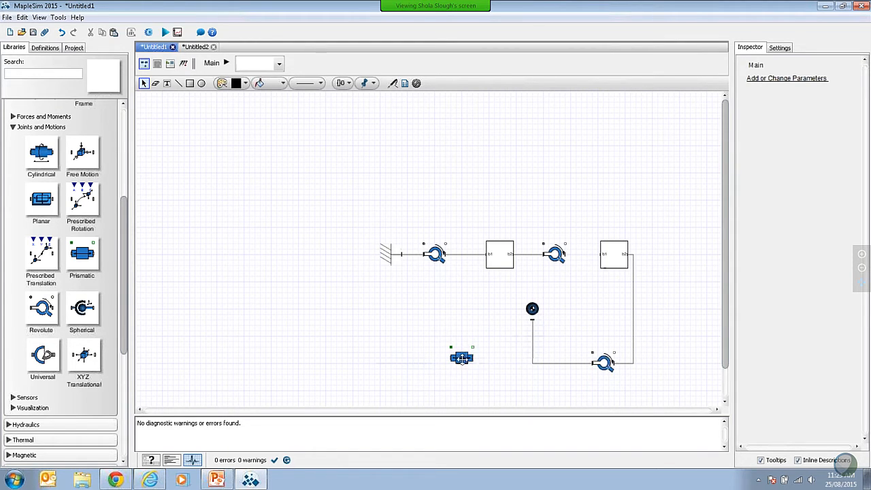
drag(470, 358, 468, 364)
click(499, 385)
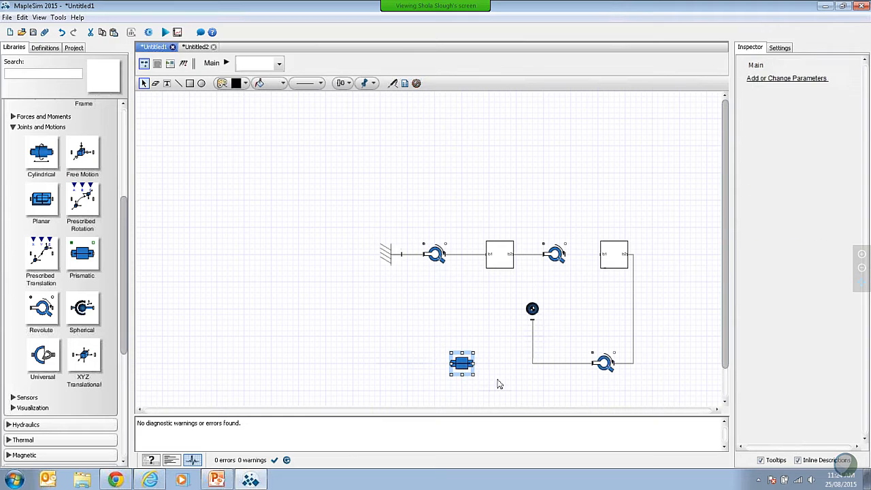
drag(477, 366, 532, 319)
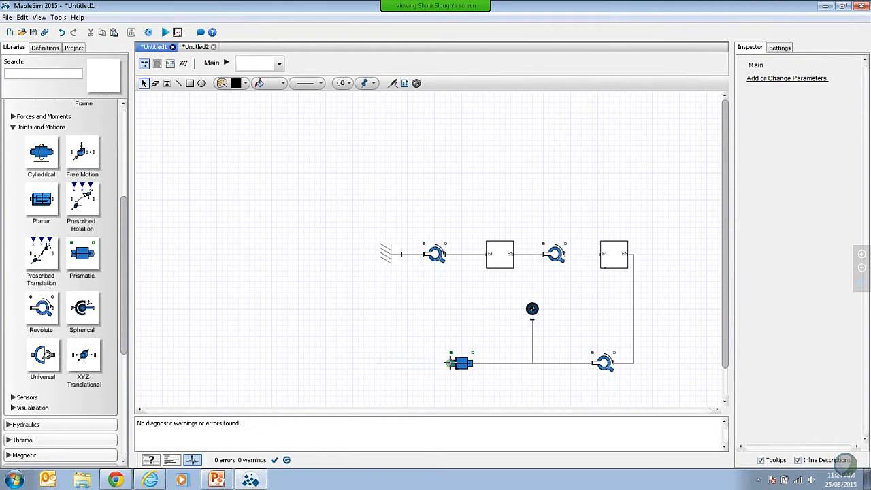
Step: Connect the prismatic joint's free port to the fixed frame and reroute the line straight down from the frame's connection
drag(451, 362, 396, 315)
drag(400, 256, 402, 253)
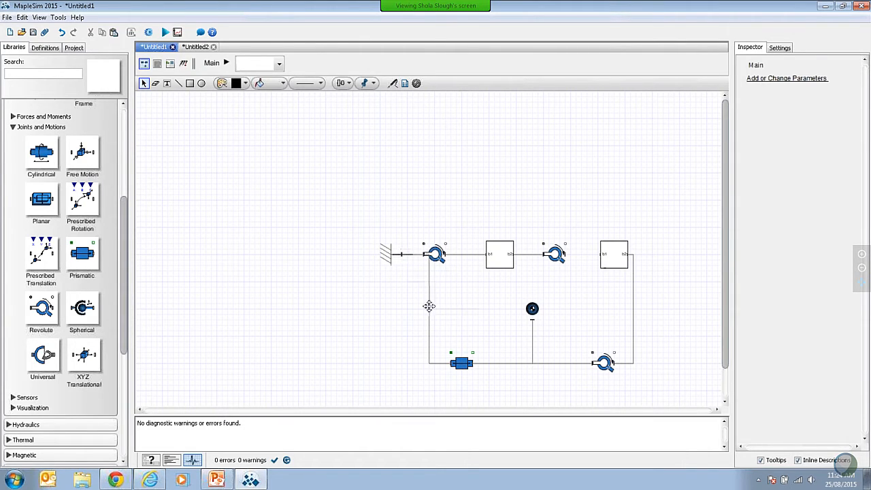
drag(429, 306, 401, 306)
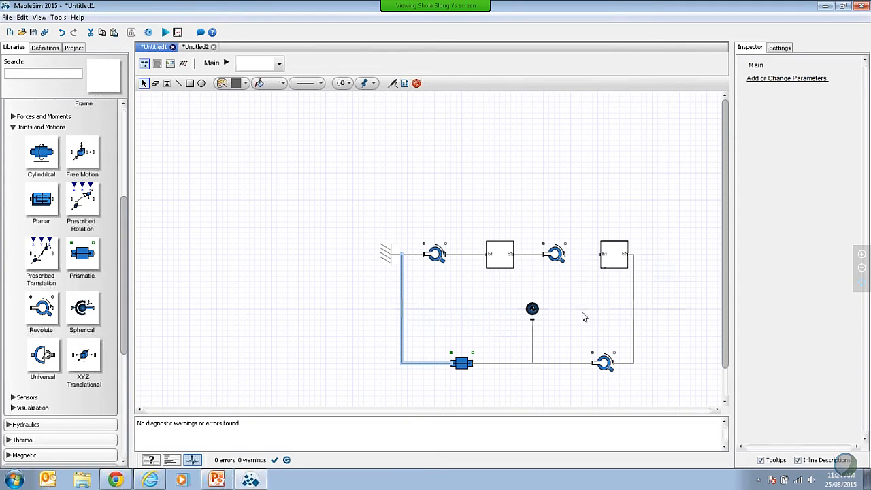
click(663, 326)
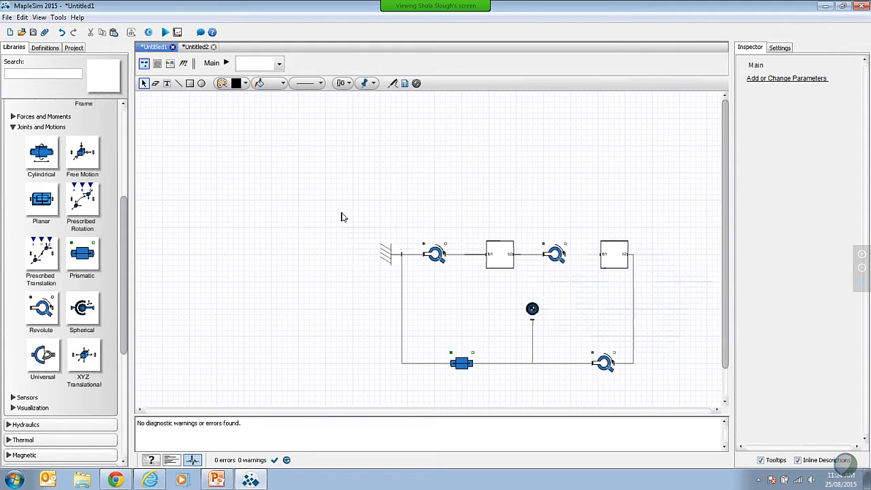
Step: Attach a probe named slider to the prismatic joint's outer translational port and name its Length quantity position
click(393, 83)
click(473, 352)
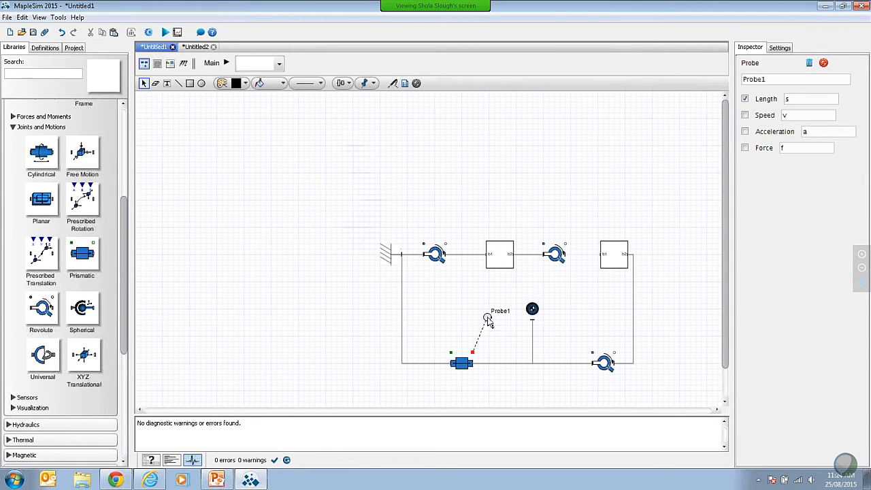
click(487, 317)
double_click(771, 80)
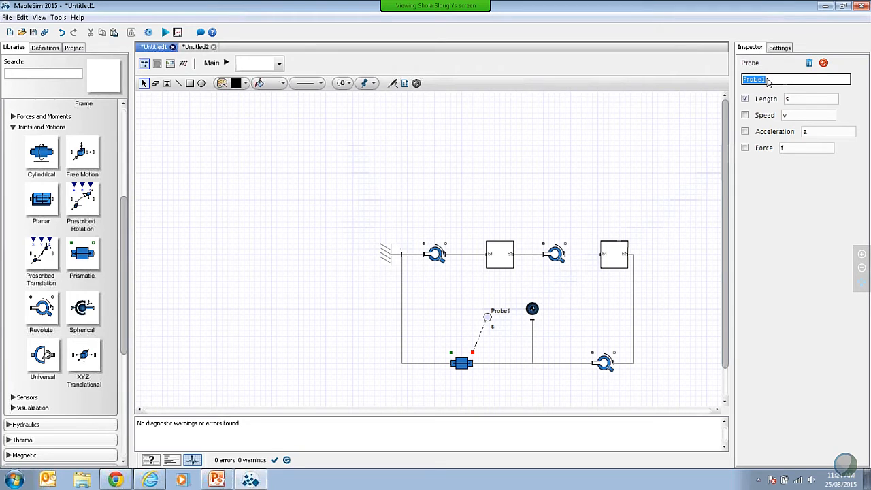
text(slider)
double_click(791, 100)
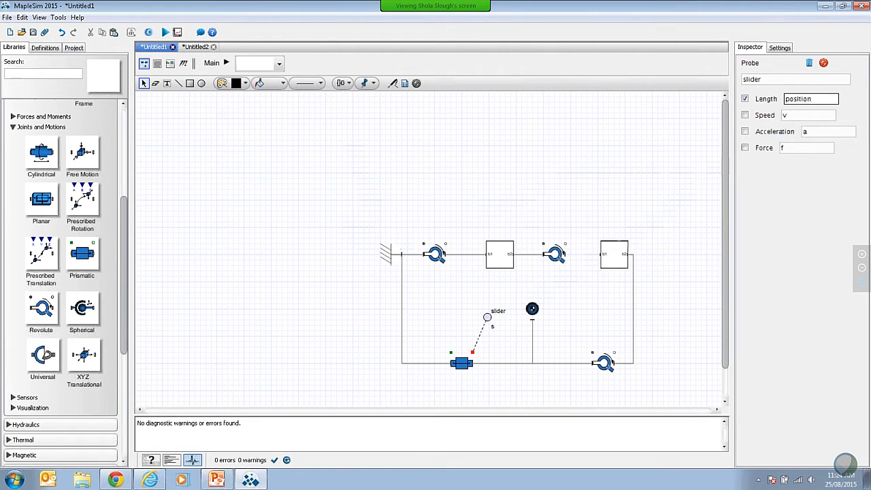
Step: Connect the second link's inner port to the revolute joint between the links and run the simulation
click(601, 250)
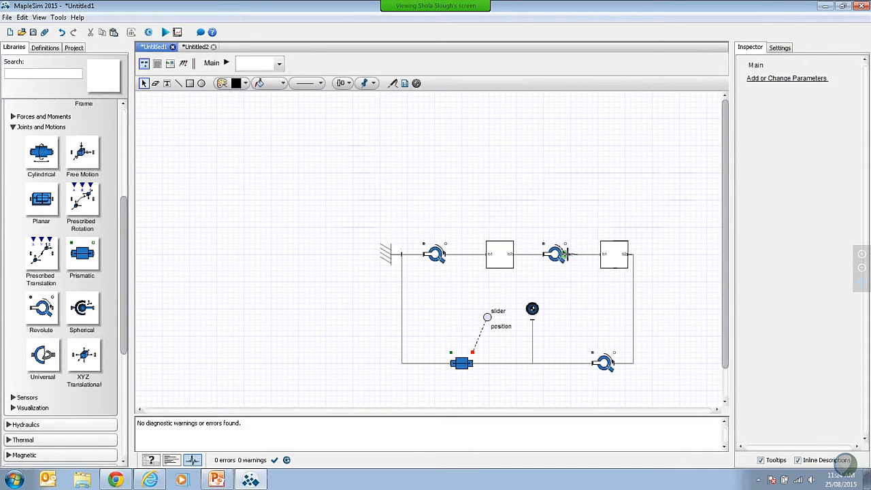
click(166, 33)
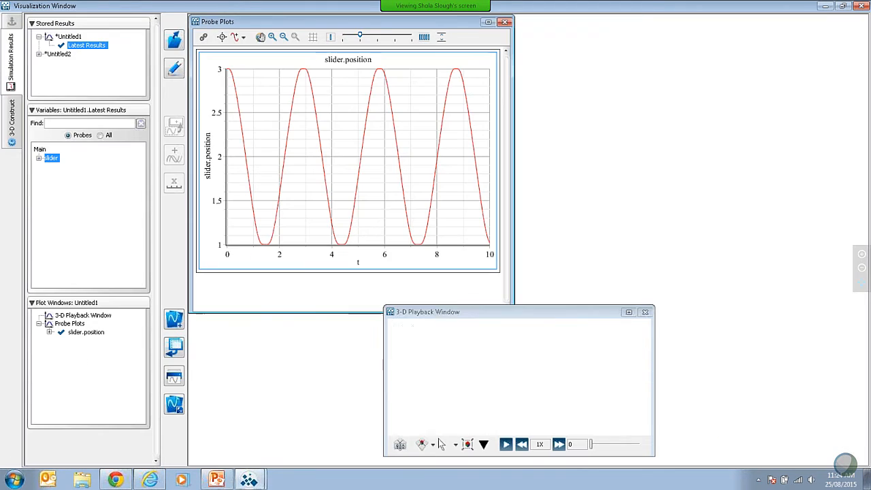
Step: Enlarge the 3-D playback window, play the linkage animation in full, and return to the model
drag(653, 306, 789, 177)
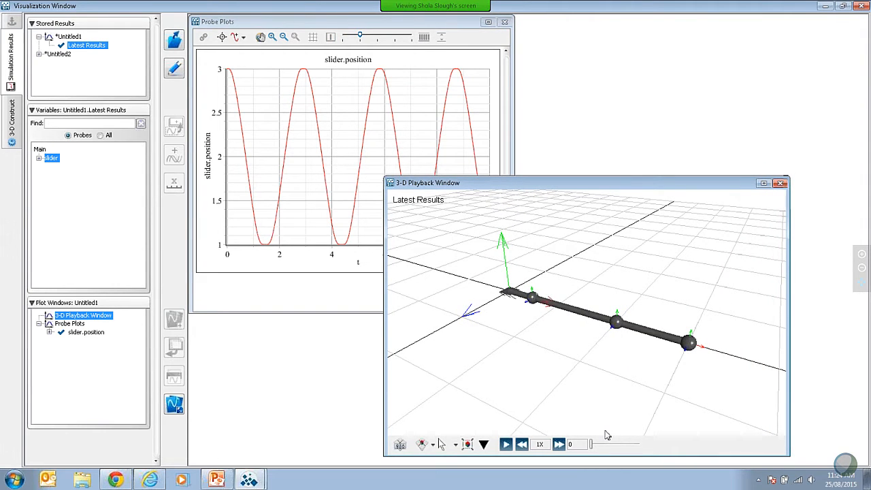
scroll(610, 361, down, 5)
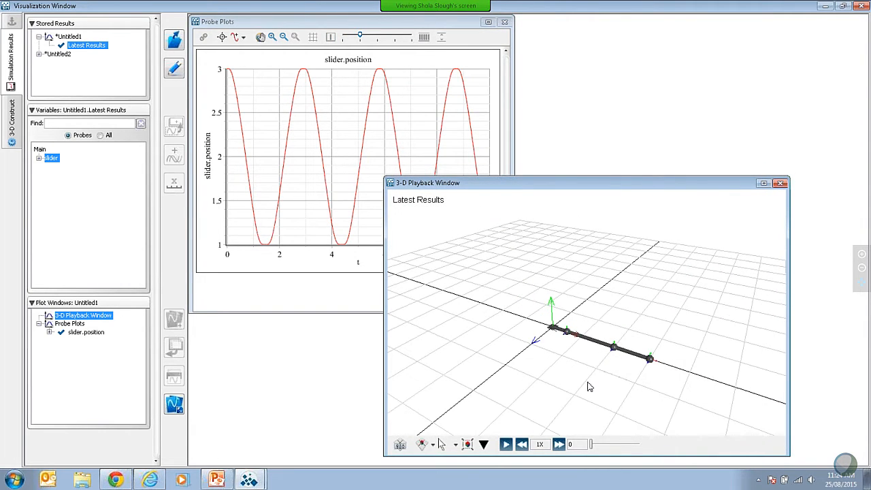
drag(591, 384, 608, 356)
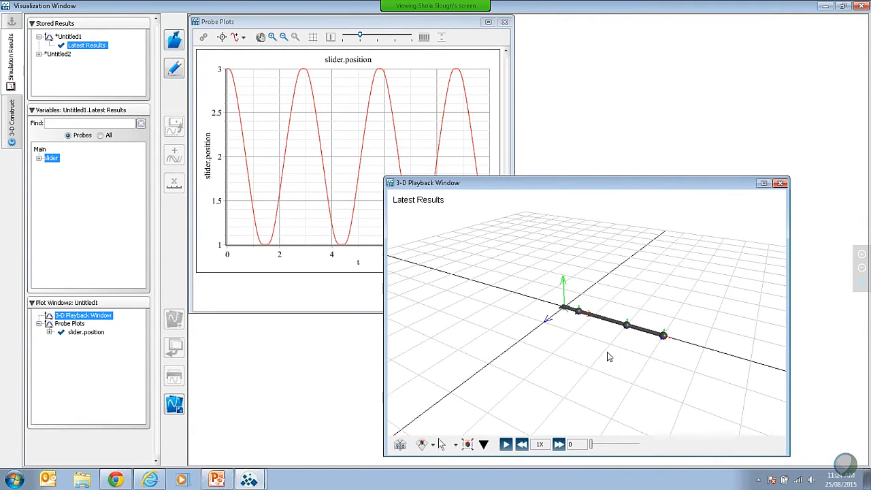
click(507, 445)
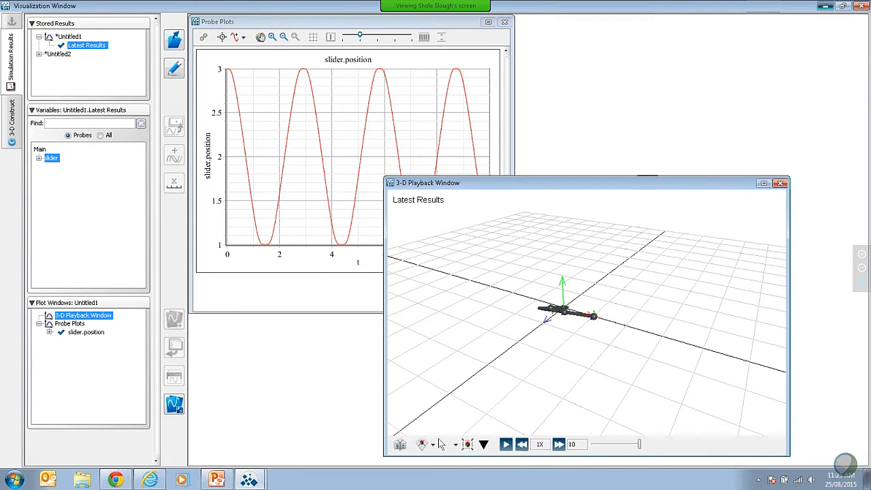
click(826, 6)
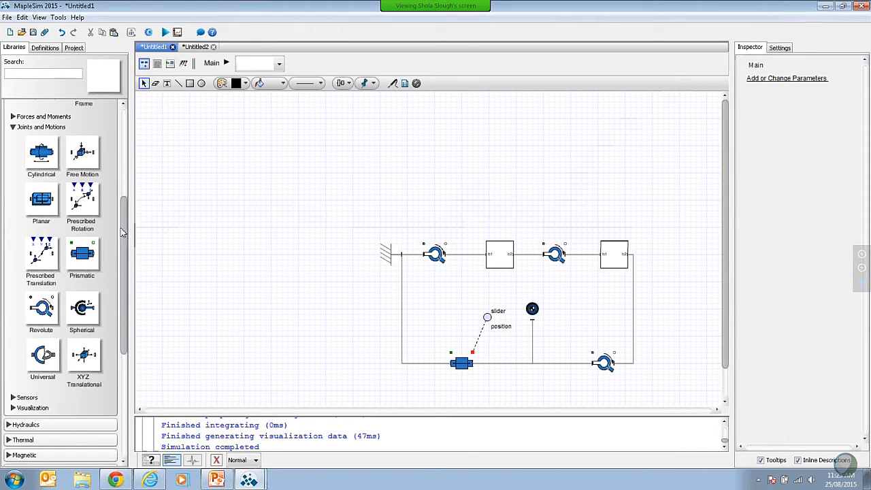
Step: Add a DC Permanent Magnet machine from the electrical library above the first revolute joint
scroll(121, 228, up, 10)
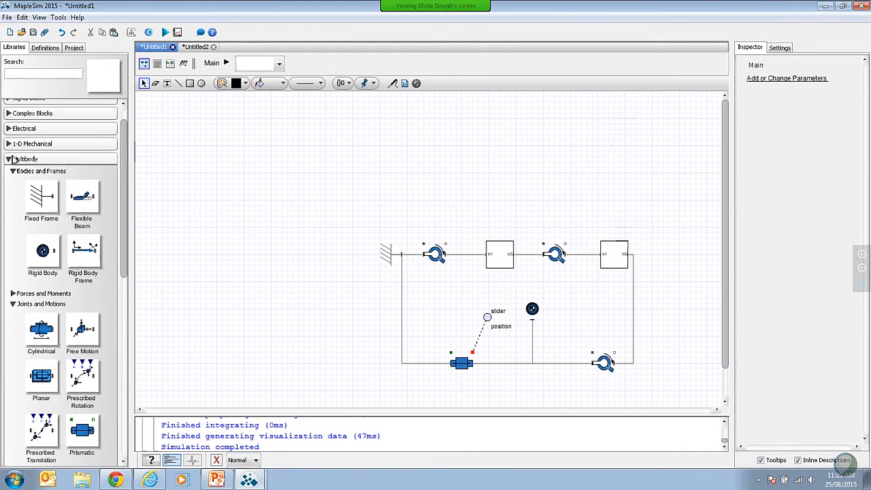
click(8, 171)
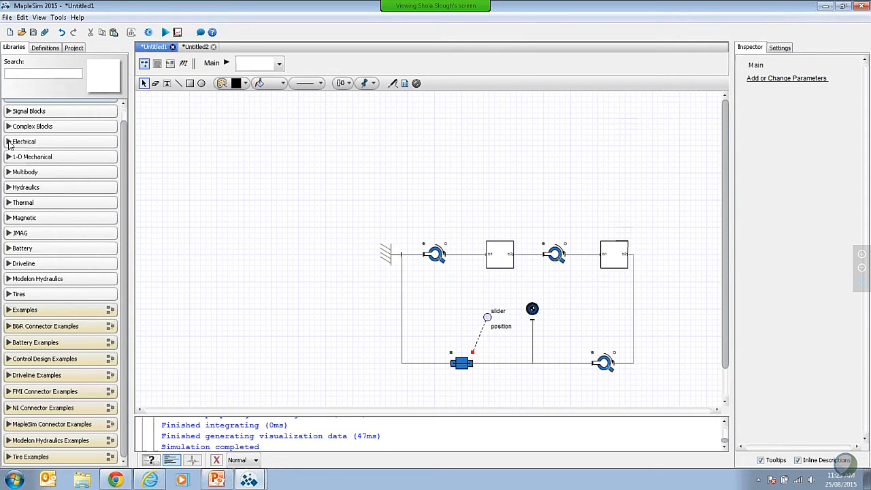
click(9, 142)
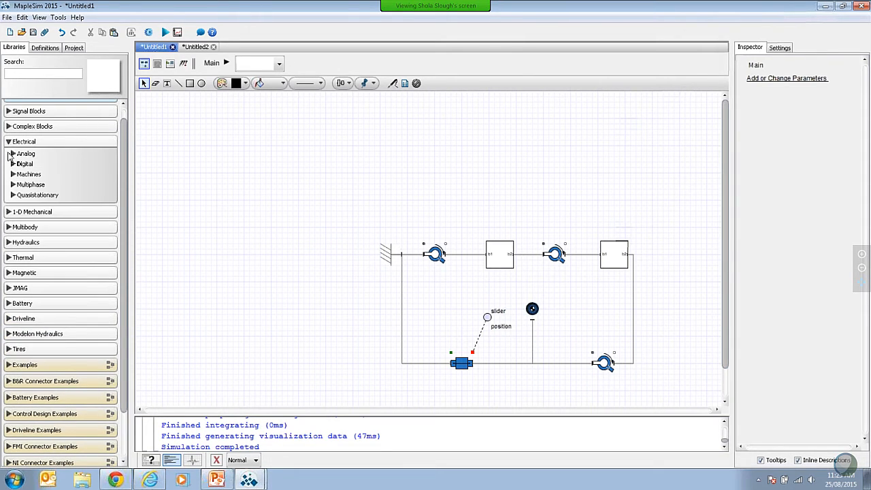
click(12, 174)
scroll(20, 183, down, 3)
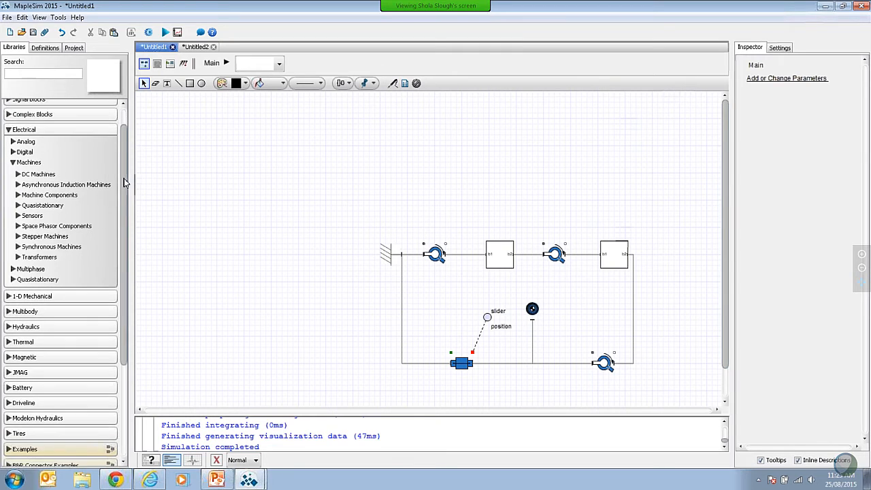
click(19, 129)
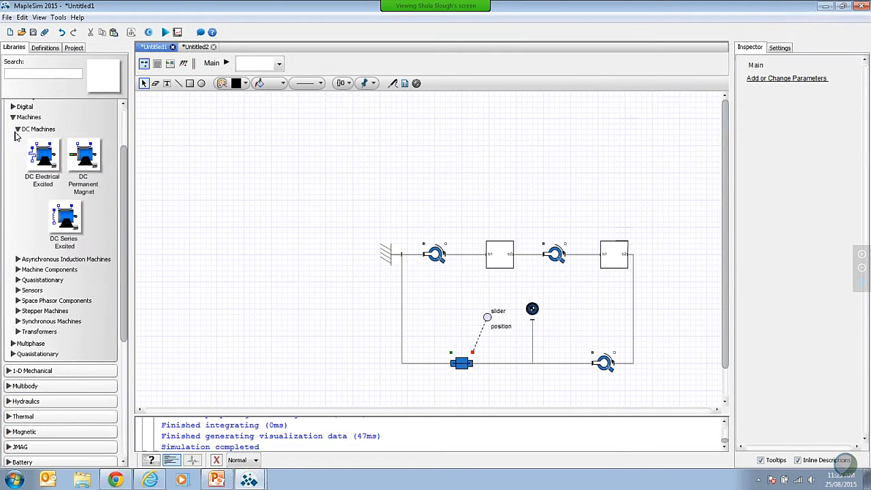
drag(84, 157, 436, 193)
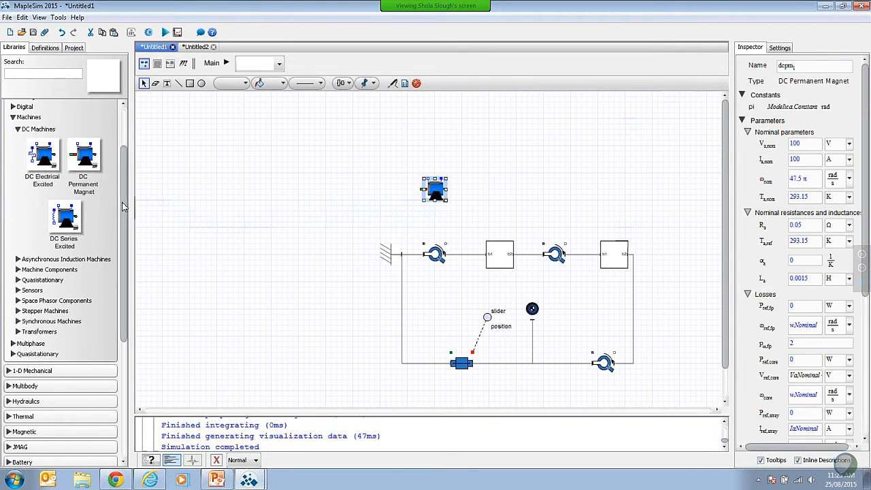
Step: Add a Constant Voltage source above the DC motor and set its voltage to 4 V
scroll(122, 208, up, 3)
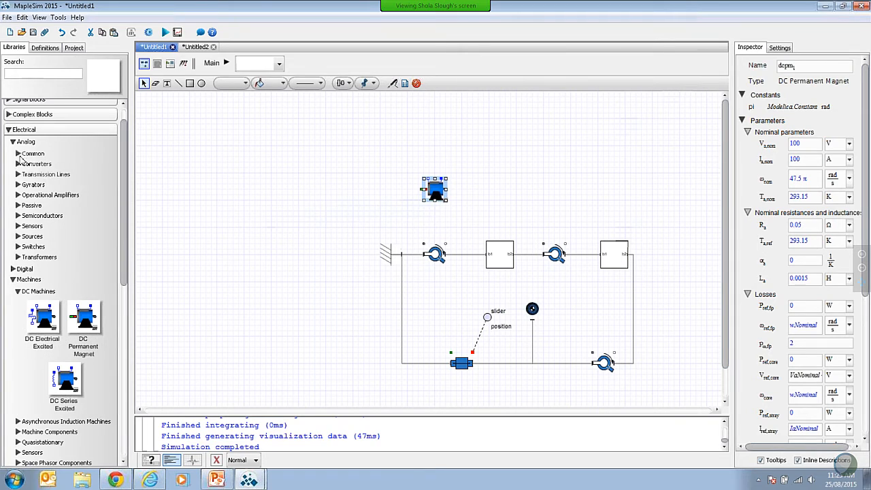
click(18, 155)
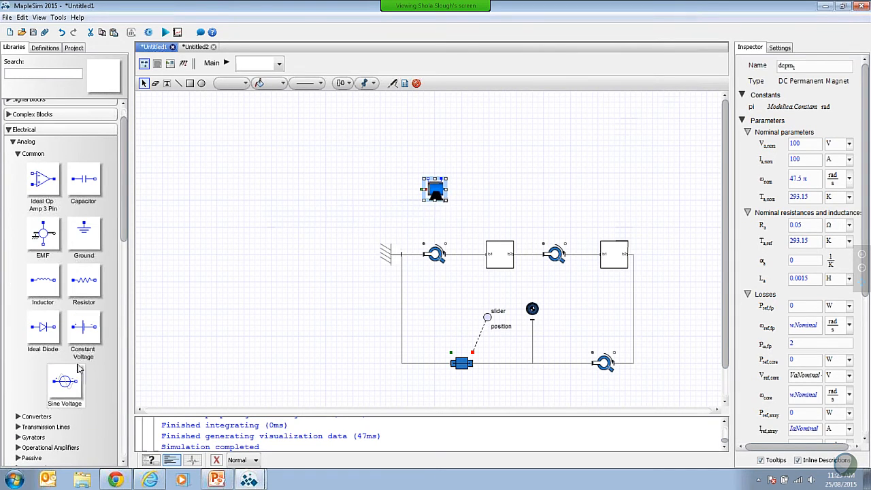
drag(85, 327, 438, 150)
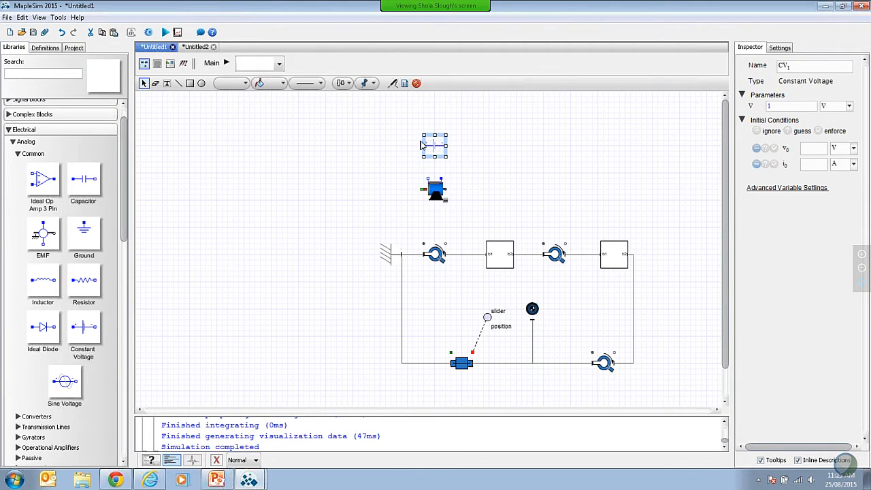
click(791, 107)
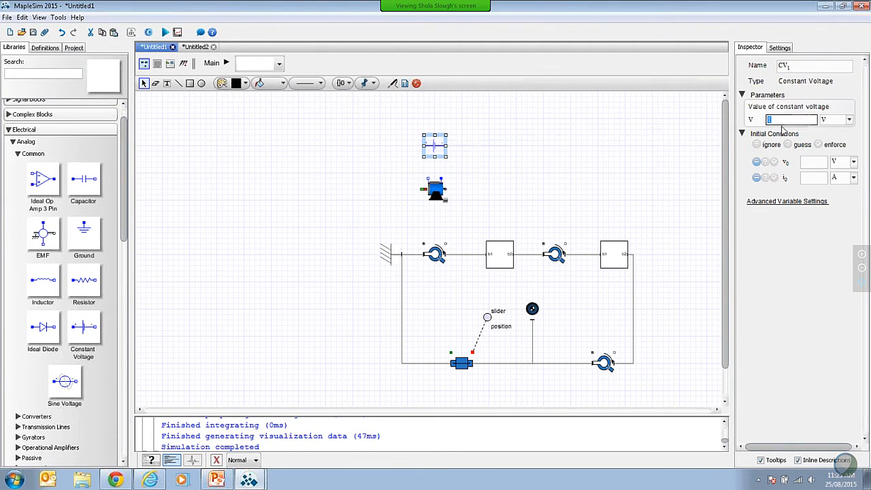
text(4)
key(Tab)
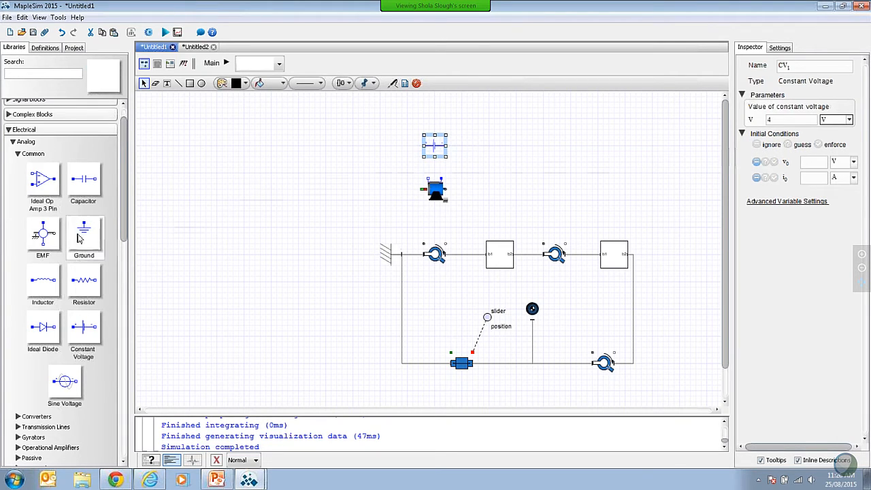
Step: Add an electrical Ground beside the voltage source and flip the source horizontally
drag(84, 237, 375, 169)
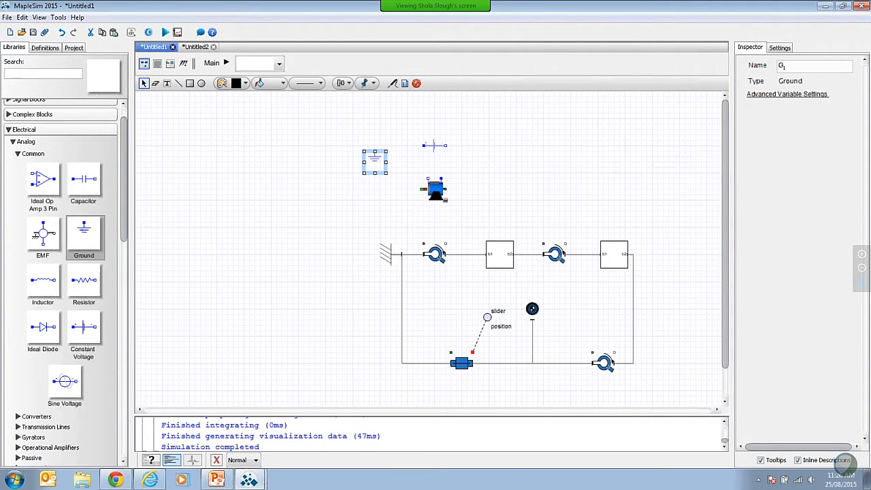
click(435, 145)
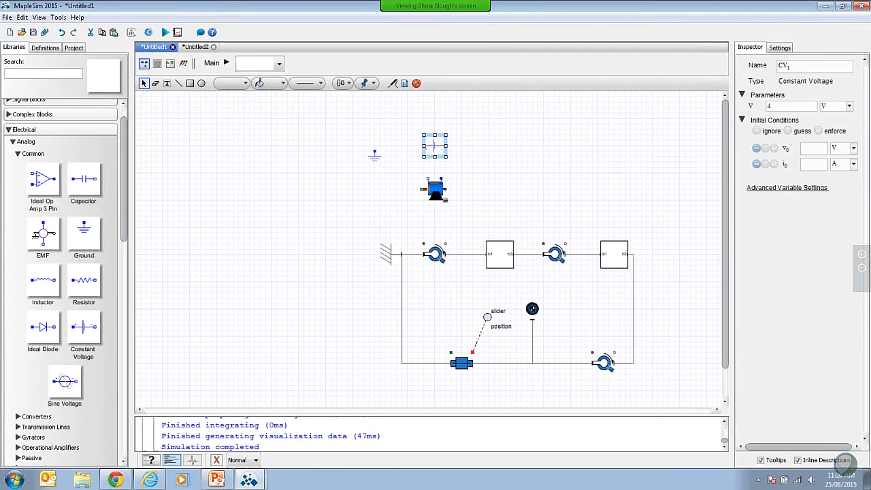
click(480, 153)
Step: Wire the voltage source to both motor terminals and the ground, and connect the motor's flange to the first revolute joint's rotational port
drag(446, 146, 442, 179)
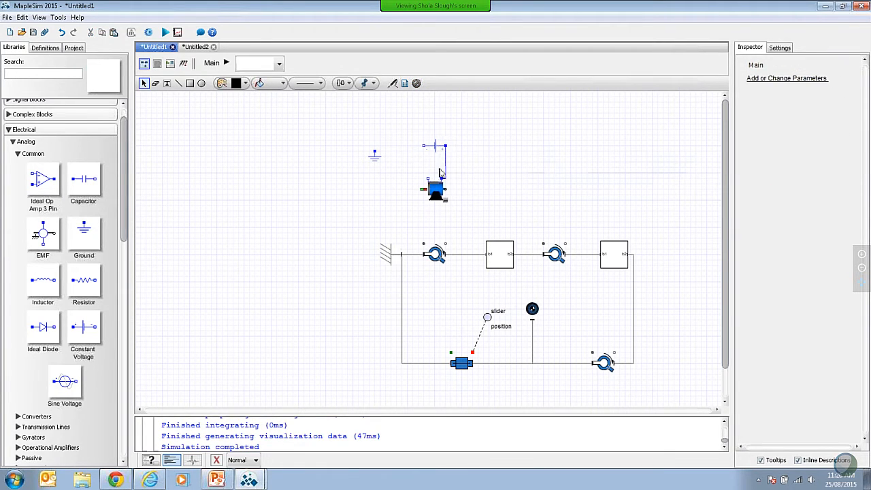
drag(422, 145, 426, 178)
drag(423, 145, 374, 149)
drag(446, 192, 445, 245)
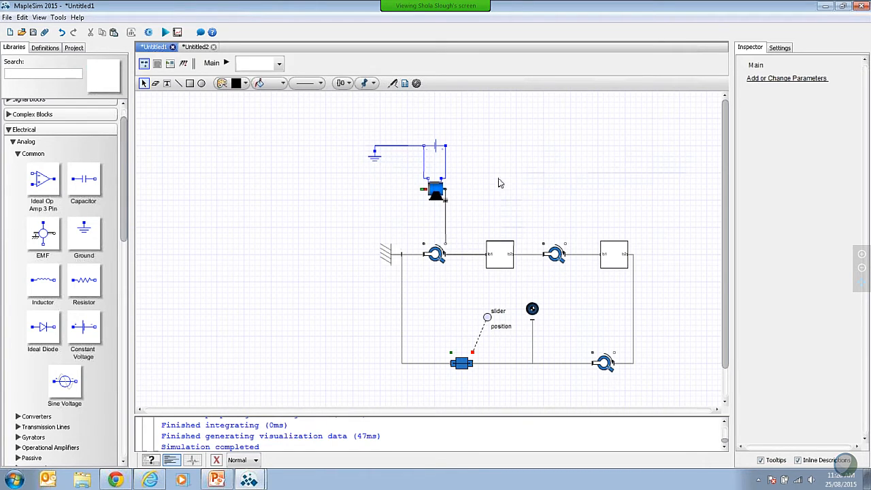
Step: Attach a probe to the DC motor's flange and place it above the first link
click(396, 85)
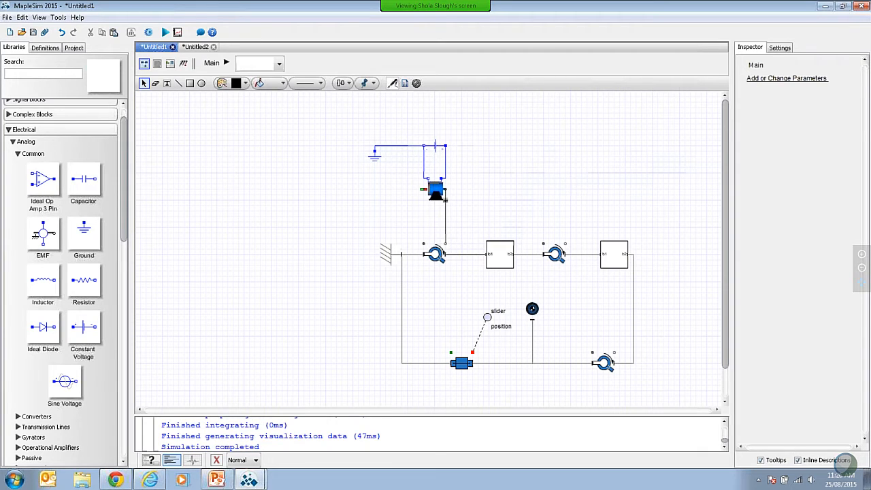
click(393, 85)
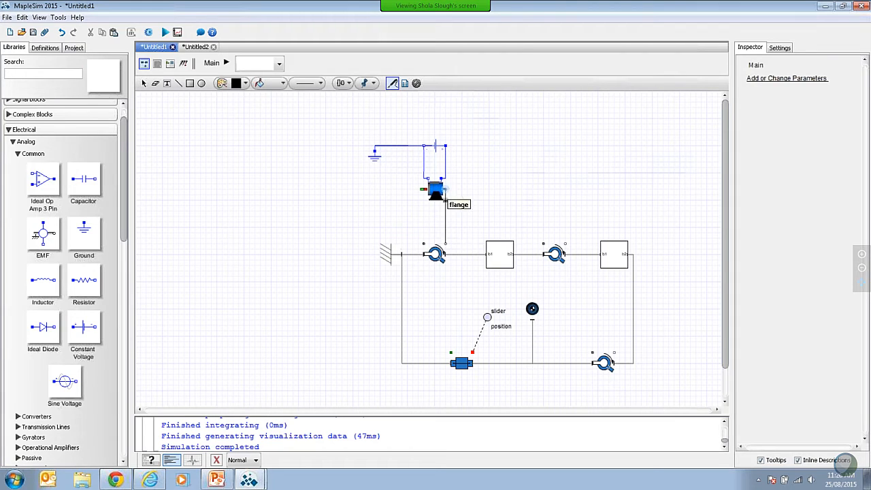
click(442, 191)
click(502, 167)
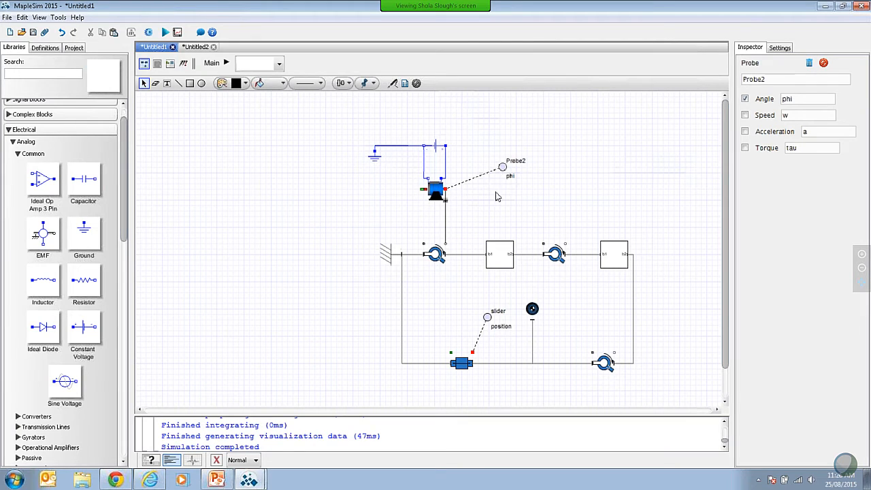
Step: Rename the new probe motor, have it measure only Speed instead of Angle, and label that quantity speed
click(503, 168)
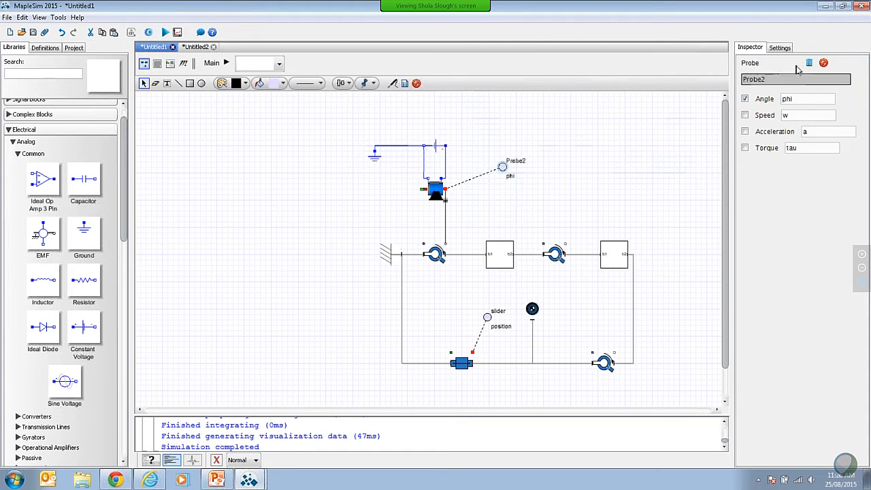
double_click(776, 80)
text(motor)
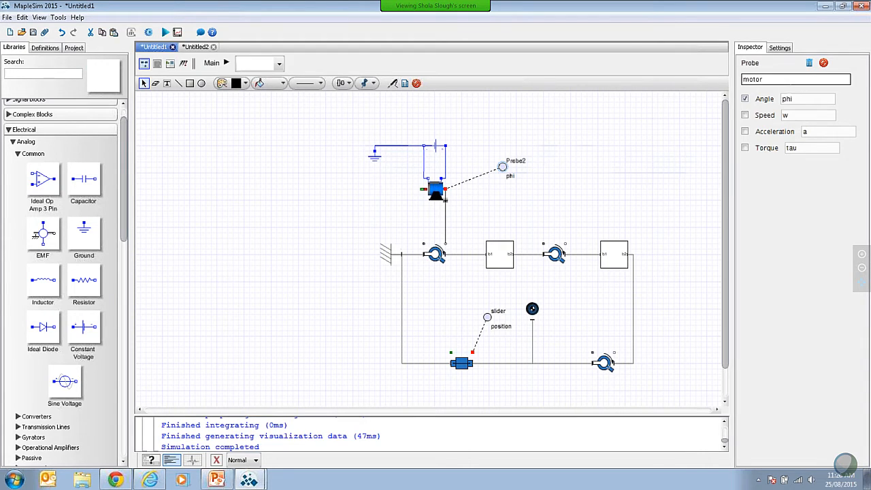
click(745, 115)
click(746, 100)
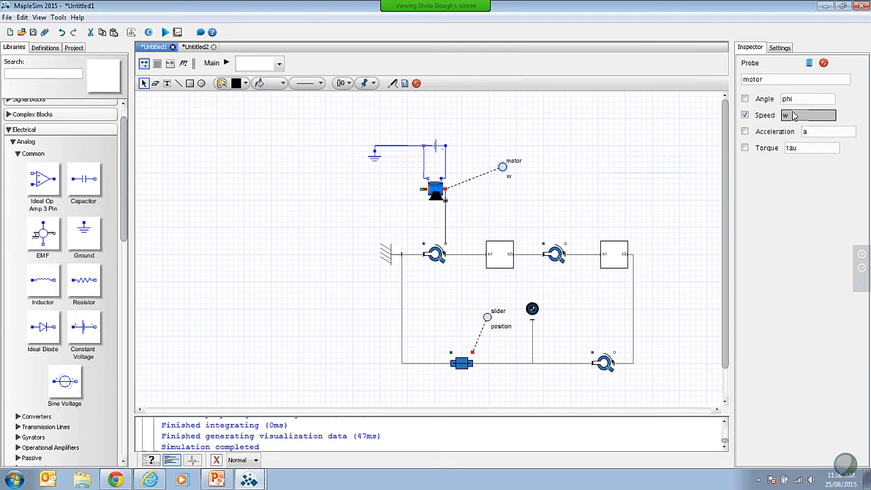
double_click(797, 117)
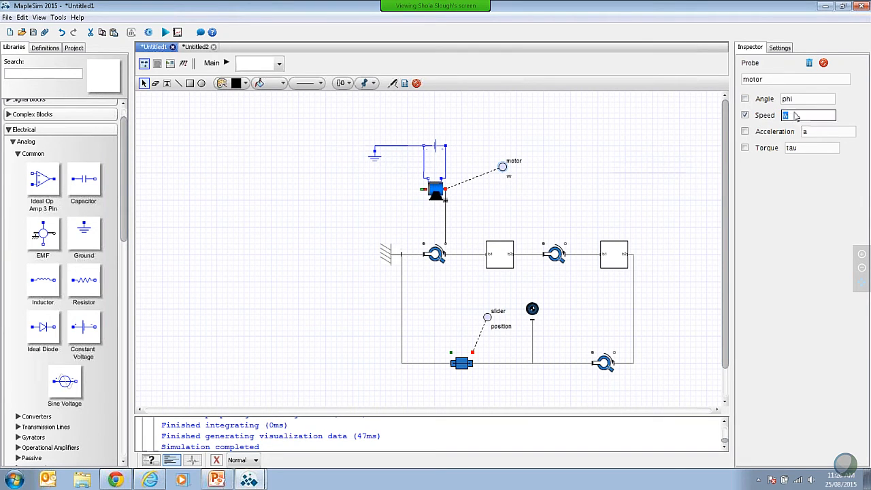
text(speed)
click(302, 278)
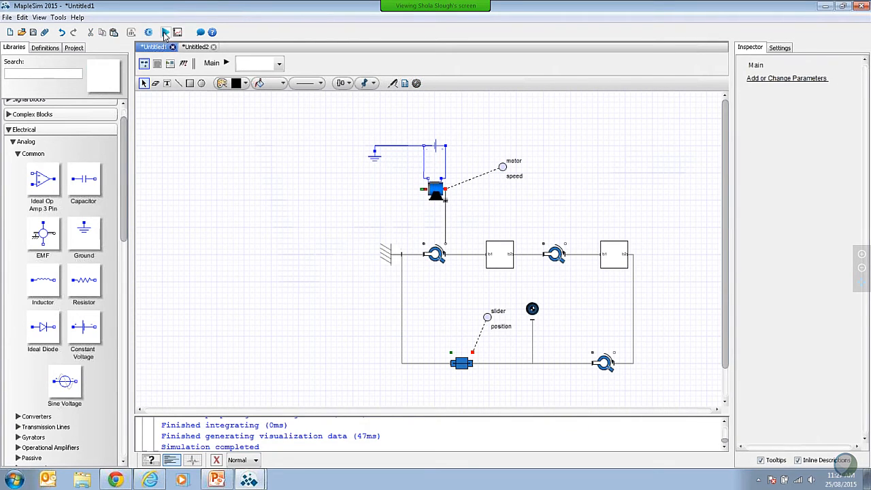
Step: Run the simulation to plot motor speed and slider position, and minimize the results window
click(166, 34)
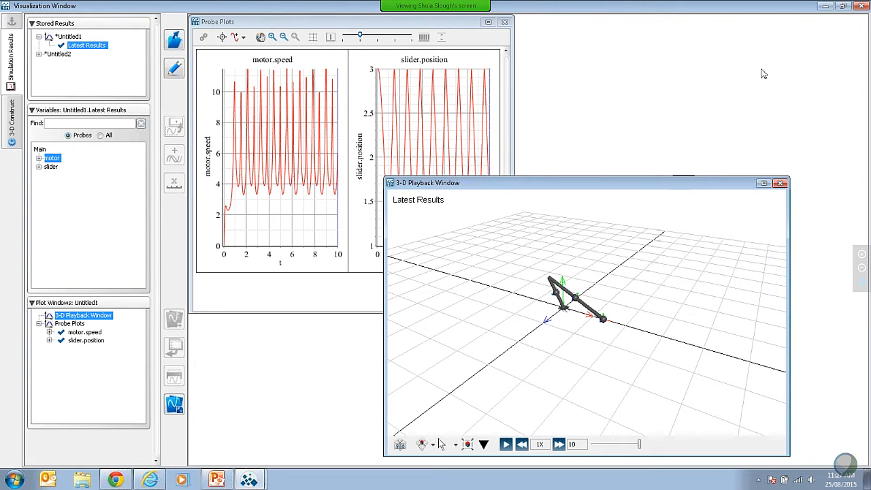
click(829, 5)
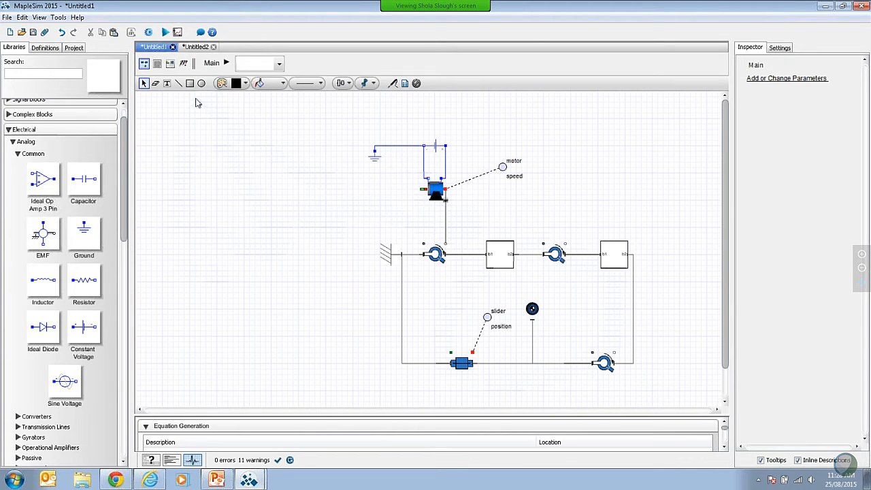
Step: Switch to the Untitled2 model and create a Custom Component attachment named myDCMotor
click(196, 46)
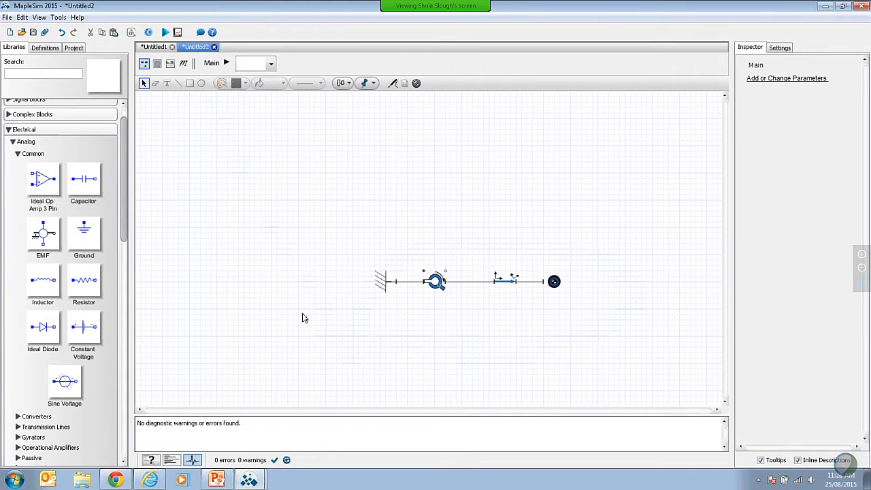
click(45, 32)
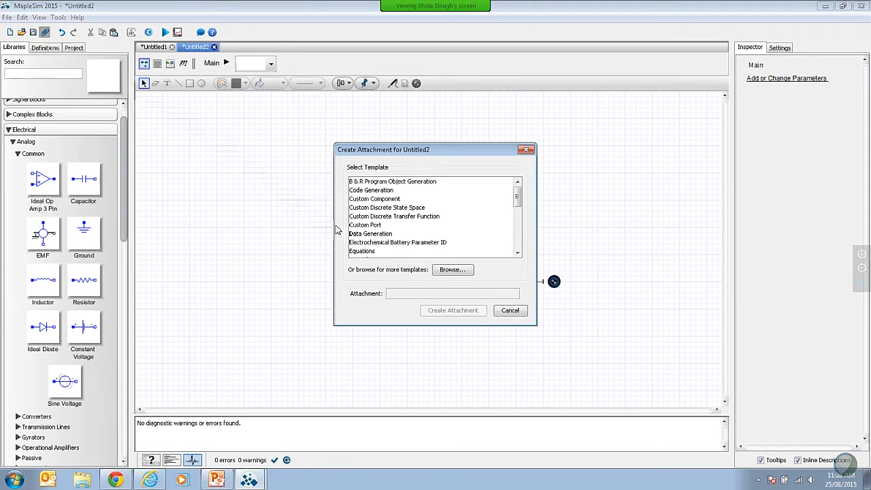
click(376, 200)
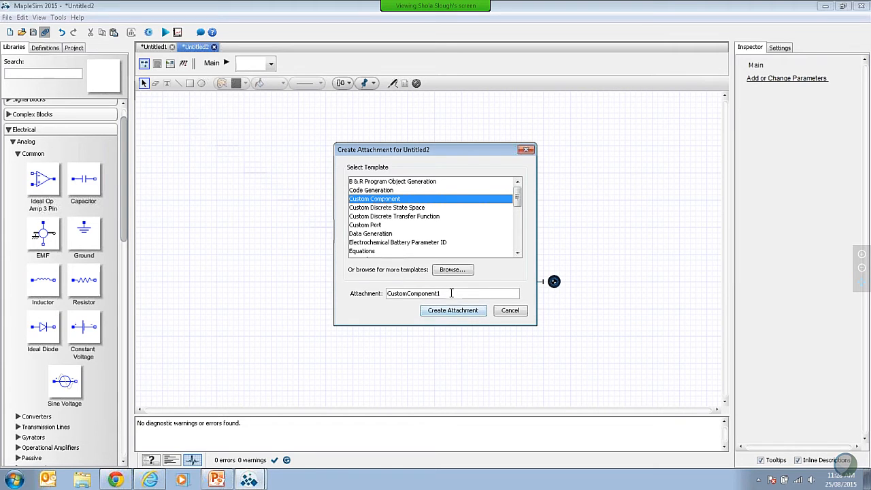
drag(450, 293, 380, 294)
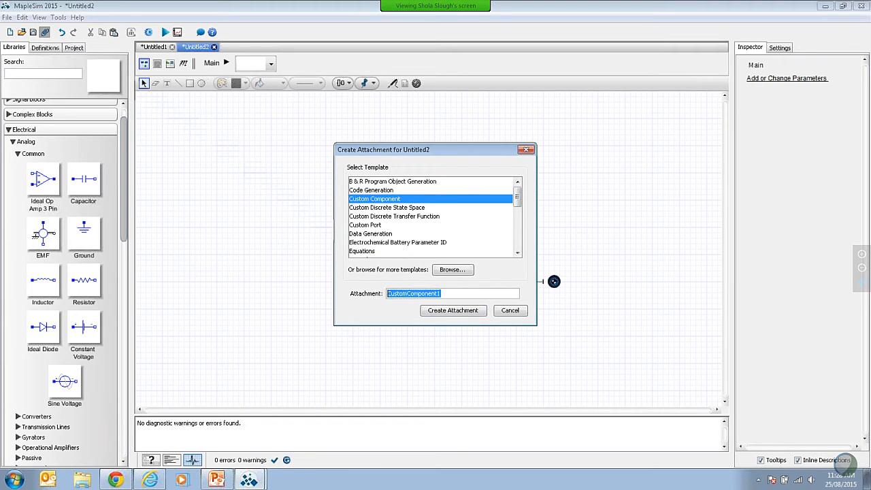
text(myDC)
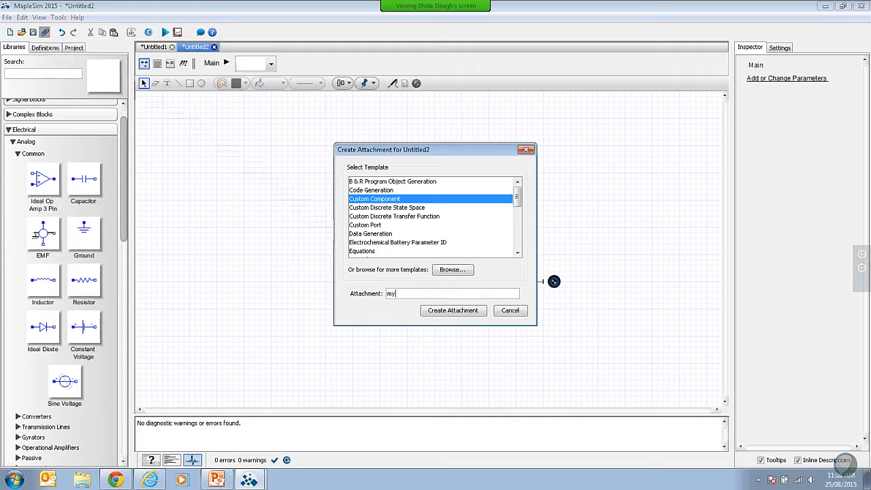
text(Motor)
click(473, 314)
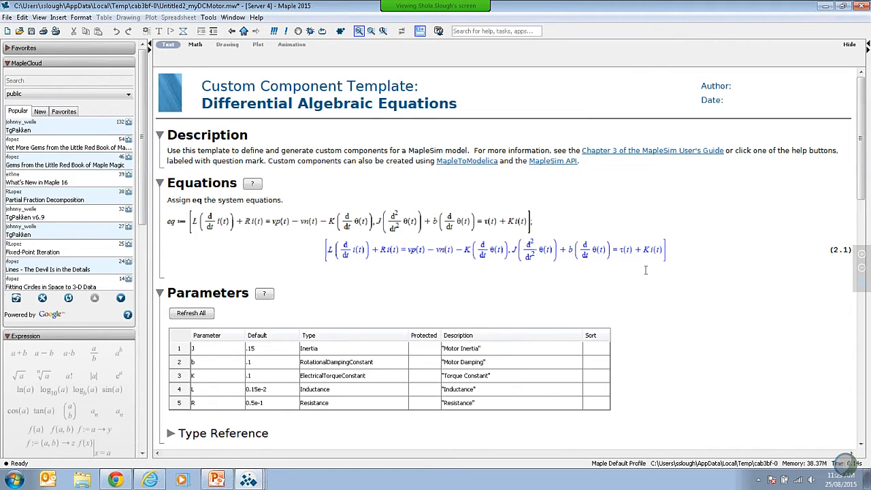
Step: In the template's Ports section, move pin_p to the upper part of the icon's left edge and pin_n to its lower part
scroll(695, 328, down, 3)
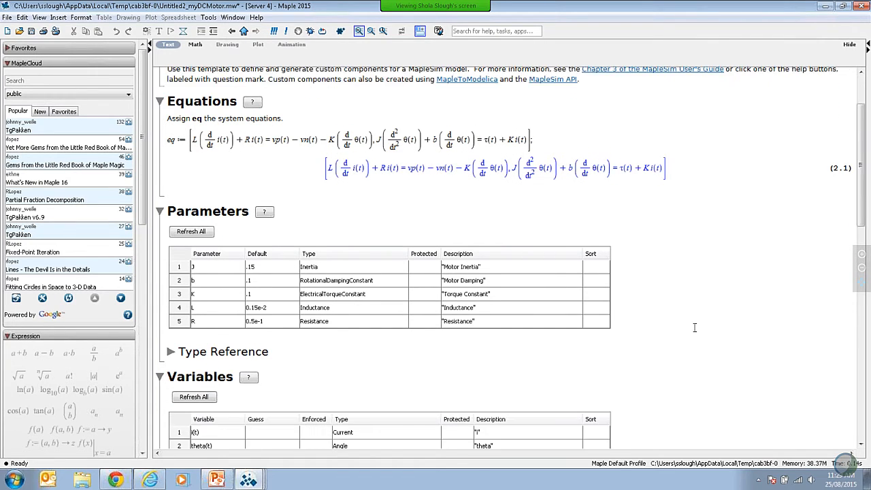
scroll(695, 328, down, 3)
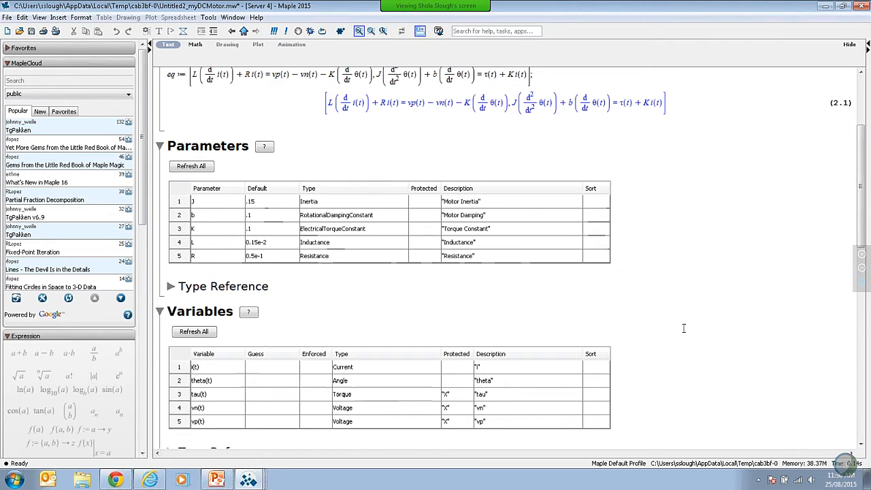
scroll(686, 329, down, 1)
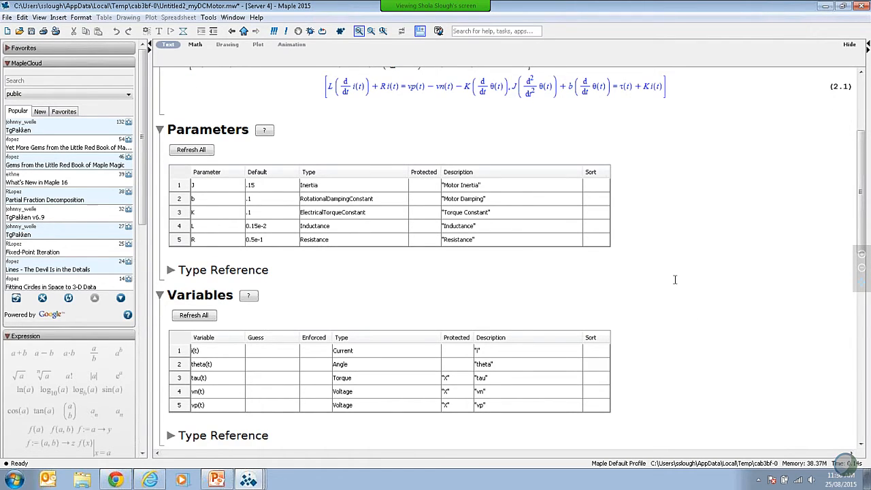
scroll(674, 281, down, 8)
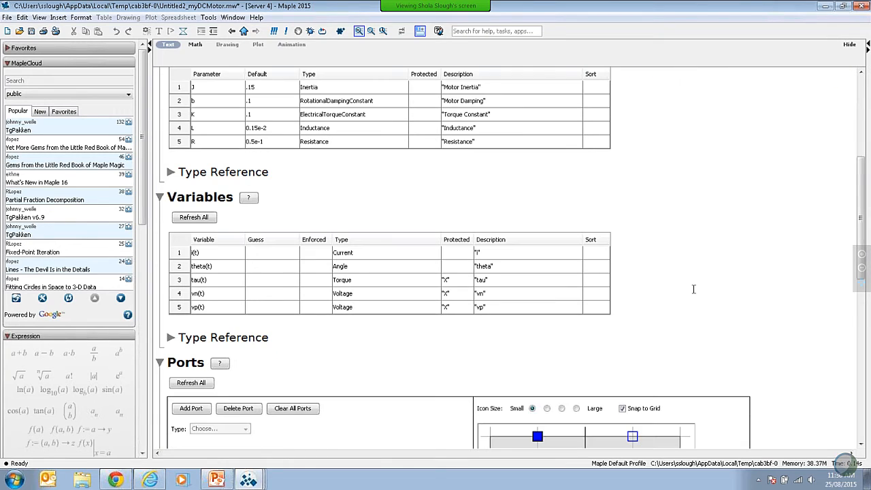
scroll(693, 286, down, 3)
scroll(801, 288, down, 2)
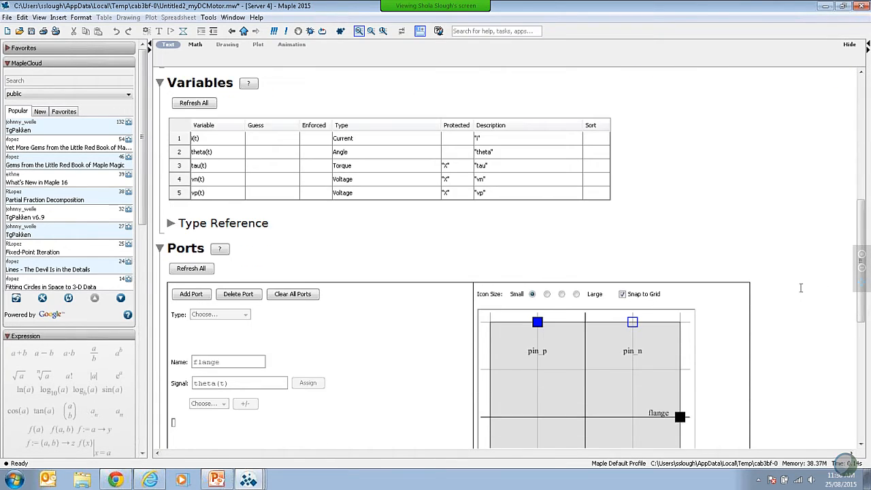
scroll(801, 290, down, 6)
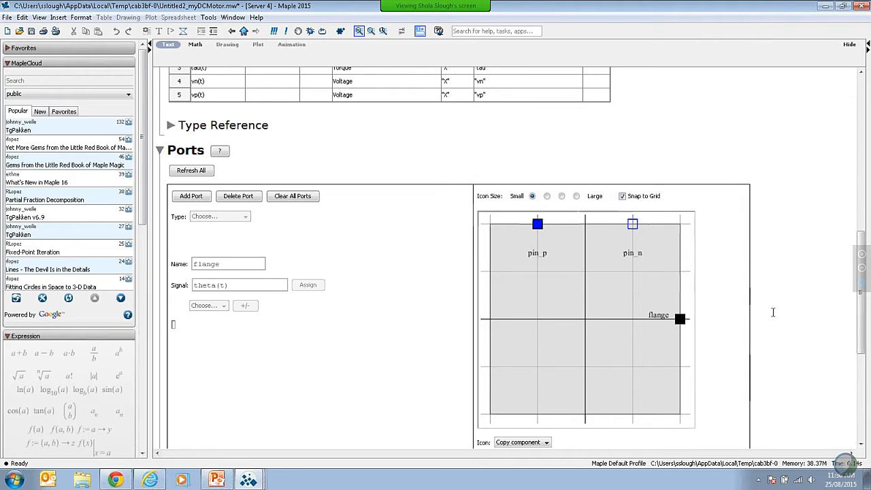
drag(537, 223, 497, 281)
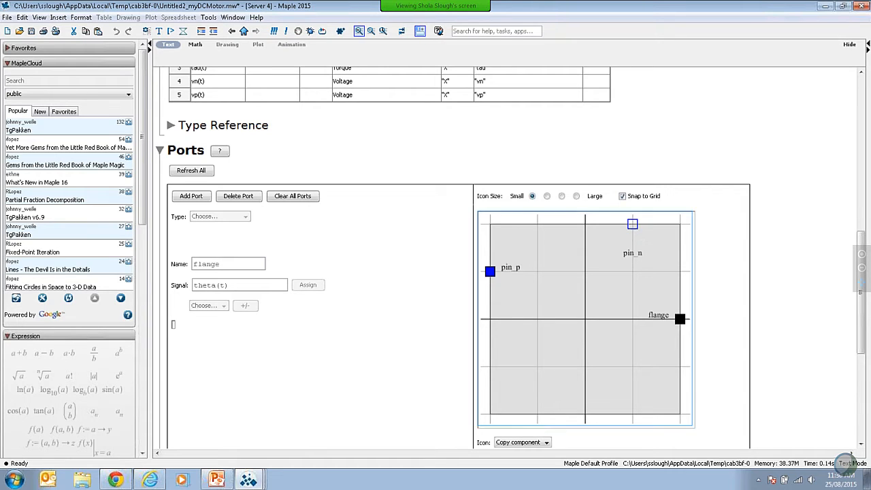
click(627, 281)
drag(627, 281, 490, 366)
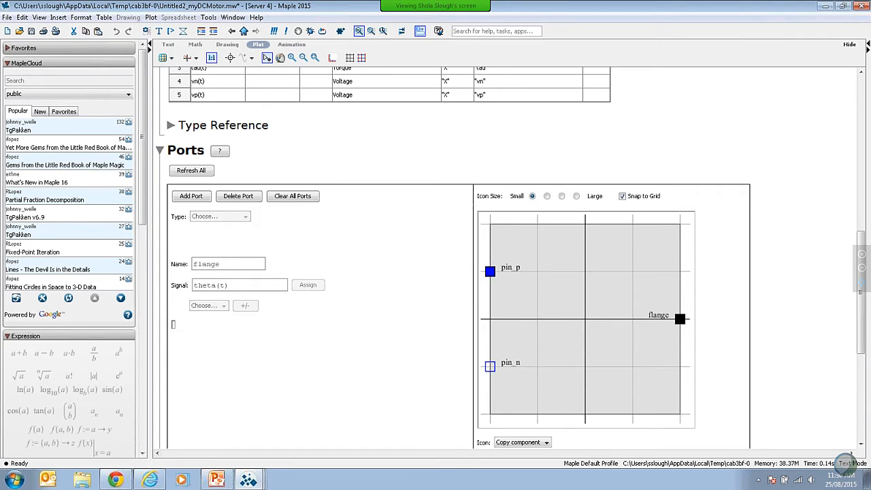
Step: Inspect the voltage and current signals assigned to the pin_p and pin_n ports
click(491, 272)
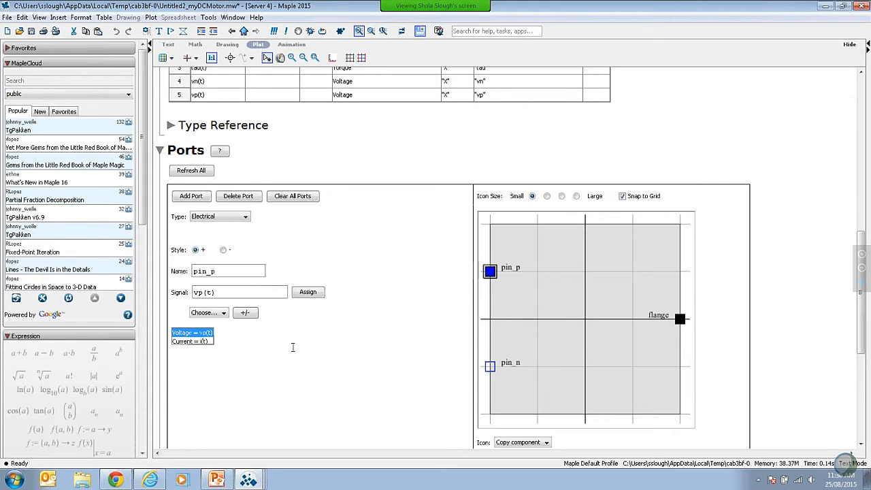
click(490, 368)
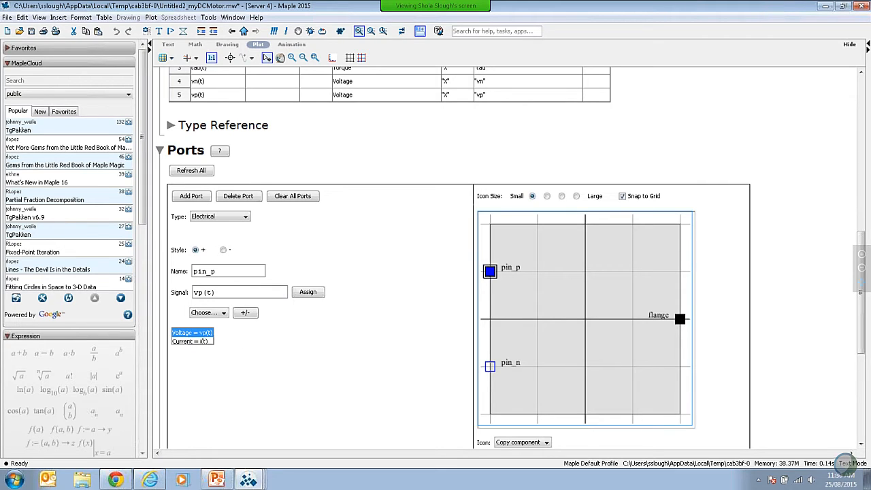
click(491, 367)
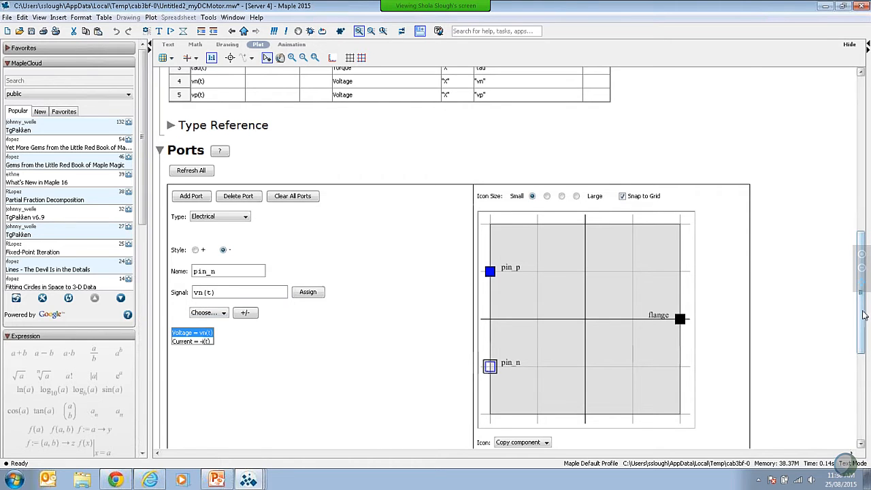
Step: Set the custom component's icon option to Use default
drag(863, 316, 863, 365)
click(543, 305)
click(542, 311)
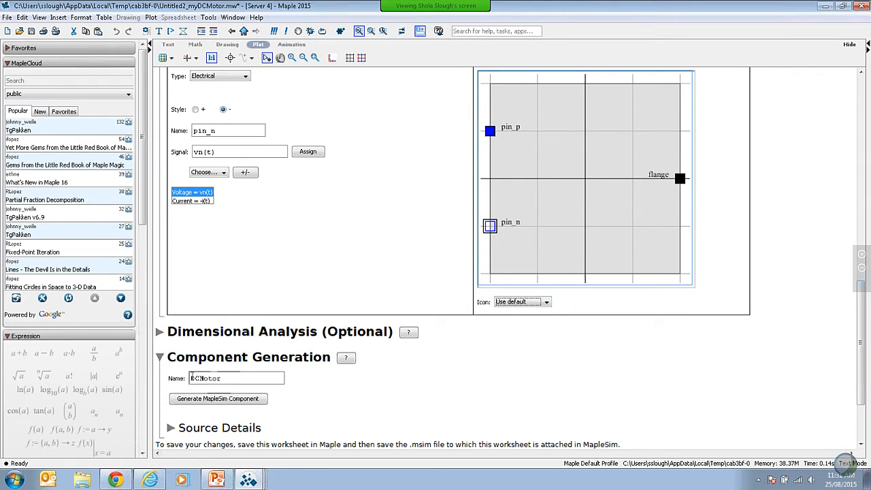
Step: Name the component myCustomMotor and generate it as a MapleSim component
drag(191, 377, 197, 378)
key(BackSpace)
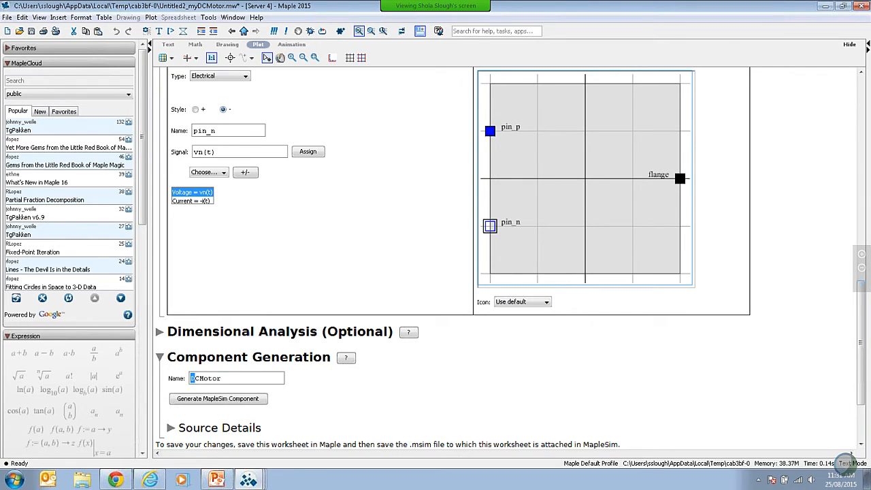
text(DCmyCustom)
key(shift+Right)
key(shift+Right)
key(Delete)
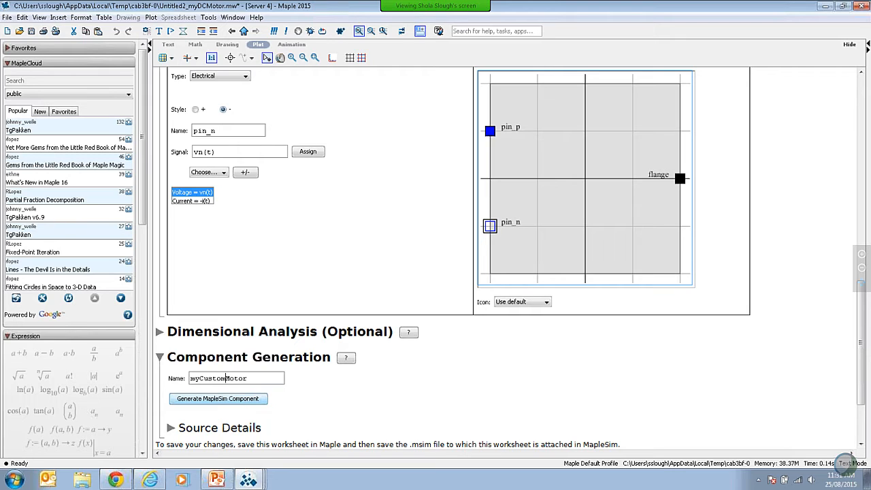
click(227, 401)
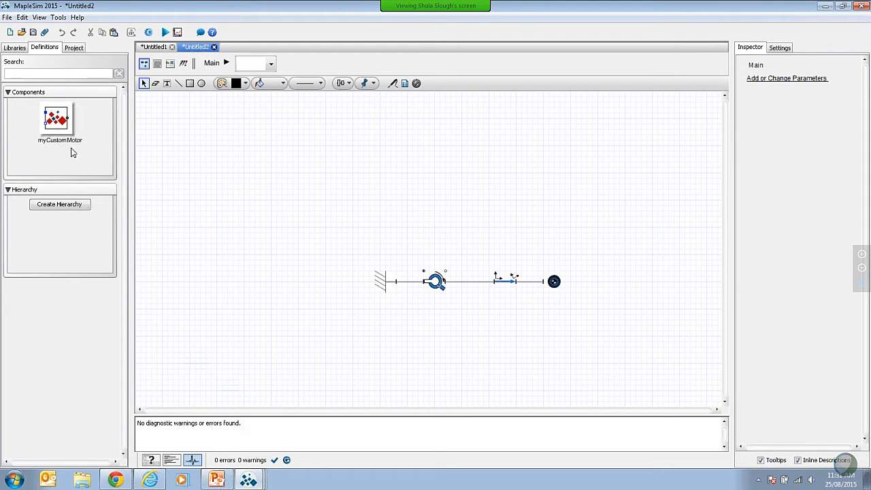
Step: Place the myCustomMotor component in the workspace above the revolute joint
drag(57, 120, 441, 221)
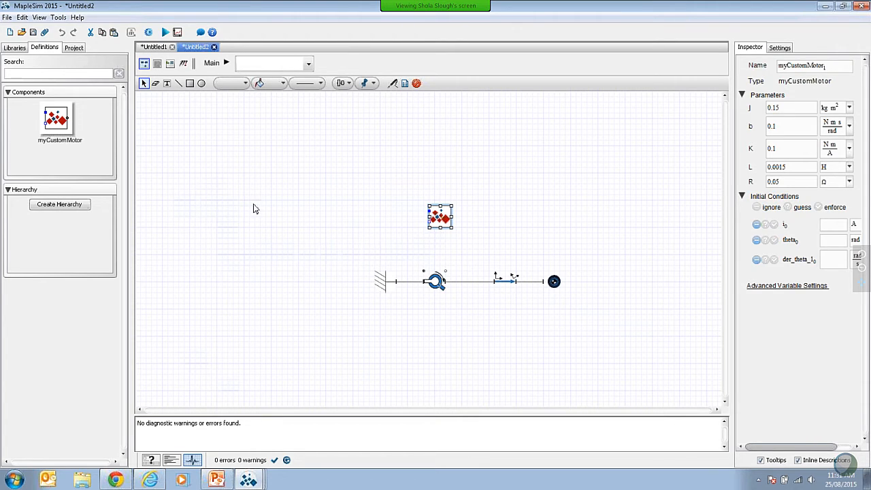
click(507, 217)
click(451, 216)
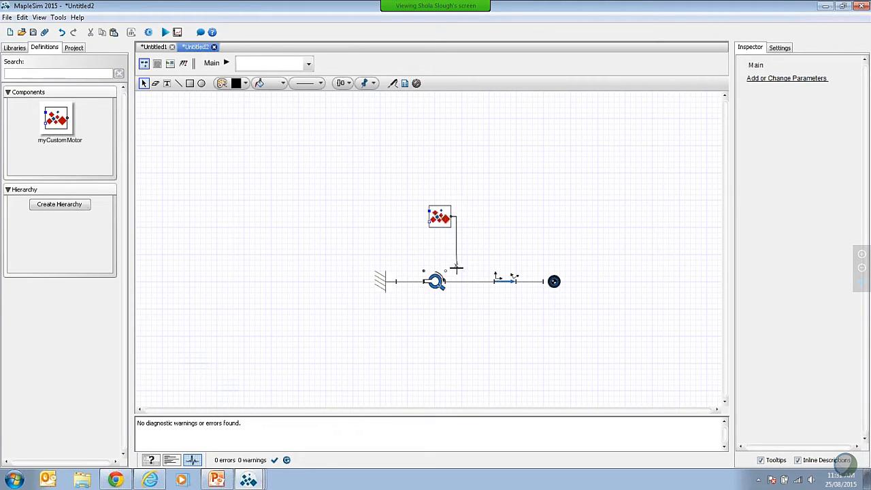
click(445, 271)
click(500, 206)
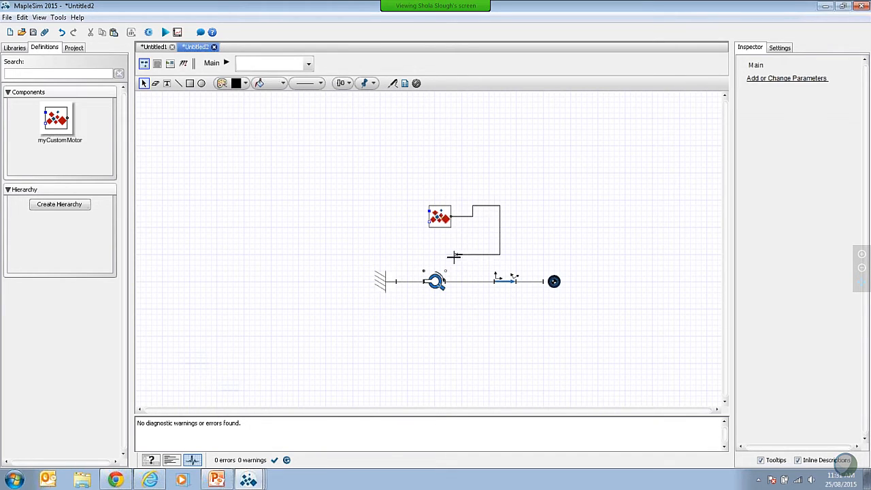
click(445, 271)
key(ctrl+z)
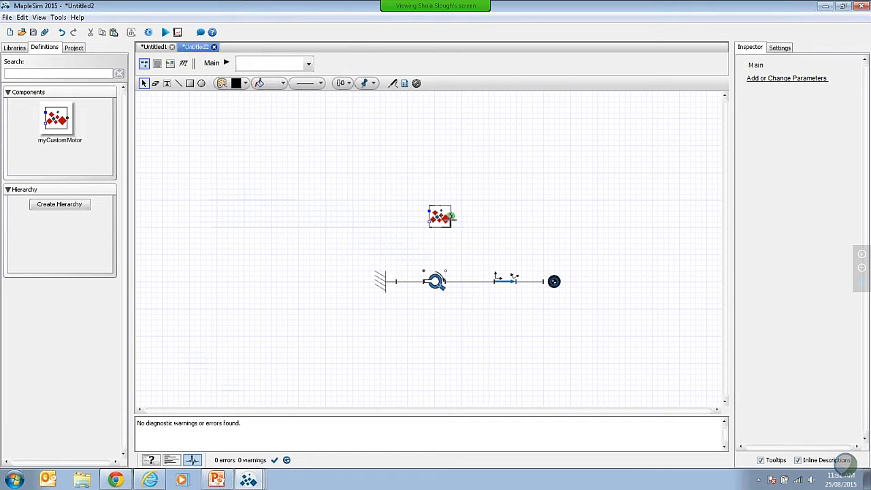
Step: Connect the custom motor's flange to the revolute joint's rotational port with a direct line
drag(451, 216, 446, 272)
Step: Place a Signal Voltage source from the analog electrical voltage sources beside the custom motor, on its electrical pin side
click(14, 49)
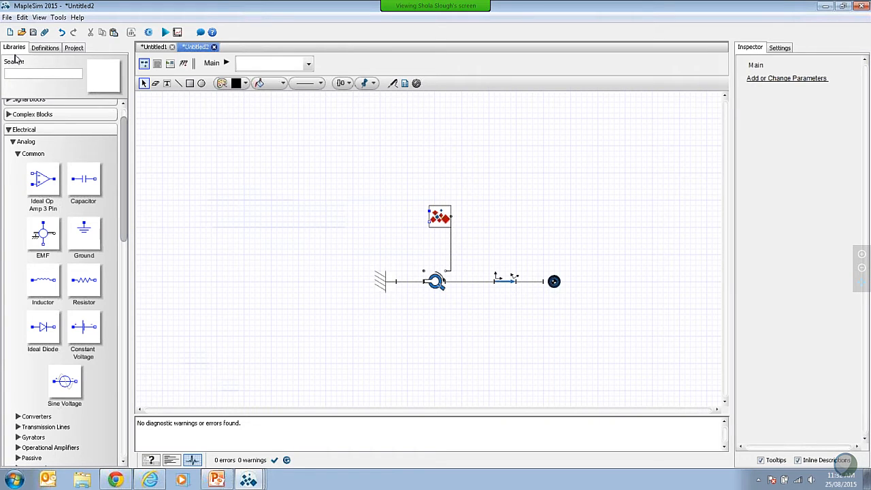
click(12, 142)
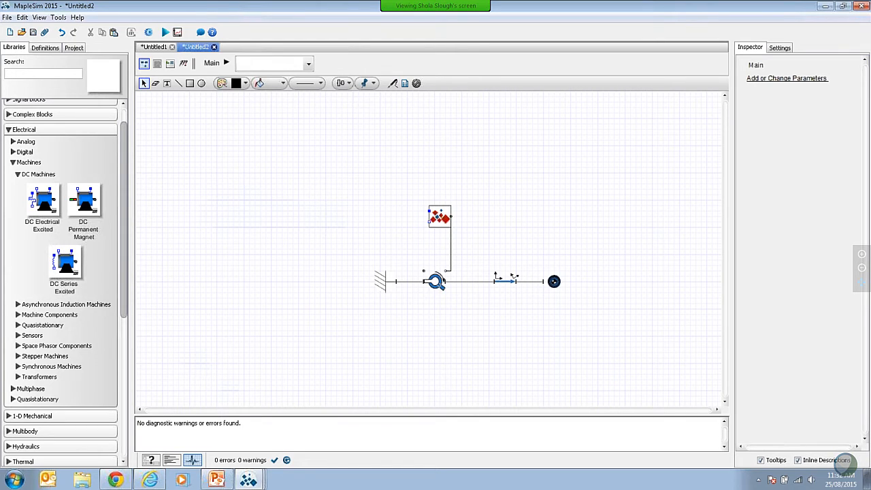
click(12, 141)
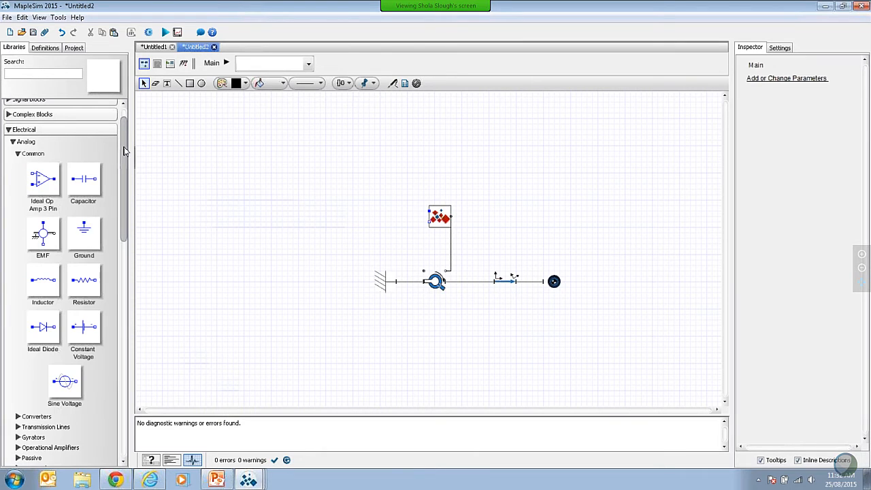
drag(125, 189, 123, 290)
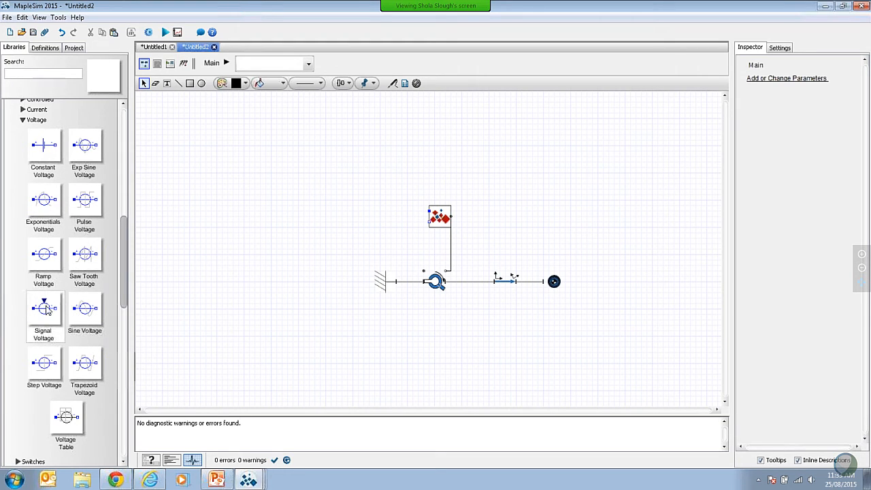
drag(47, 311, 390, 222)
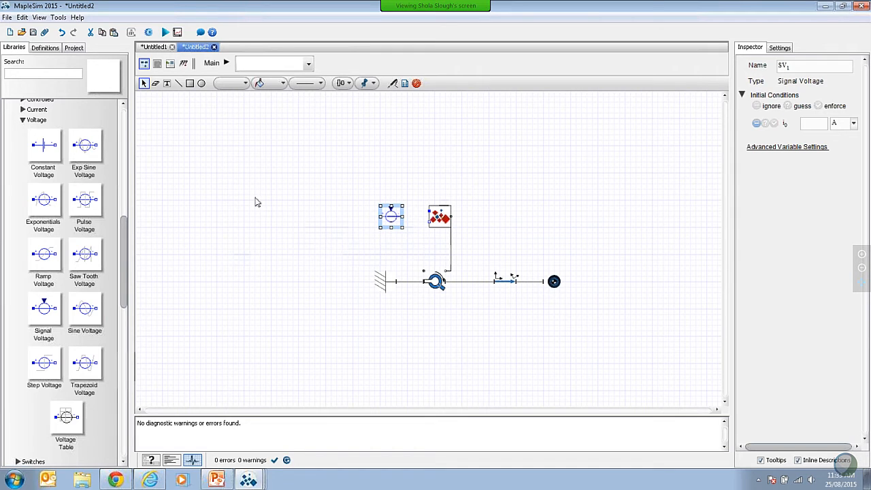
Step: Add an electrical Ground component to the workspace, on the far side of the Signal Voltage source from the motor
scroll(122, 260, up, 1)
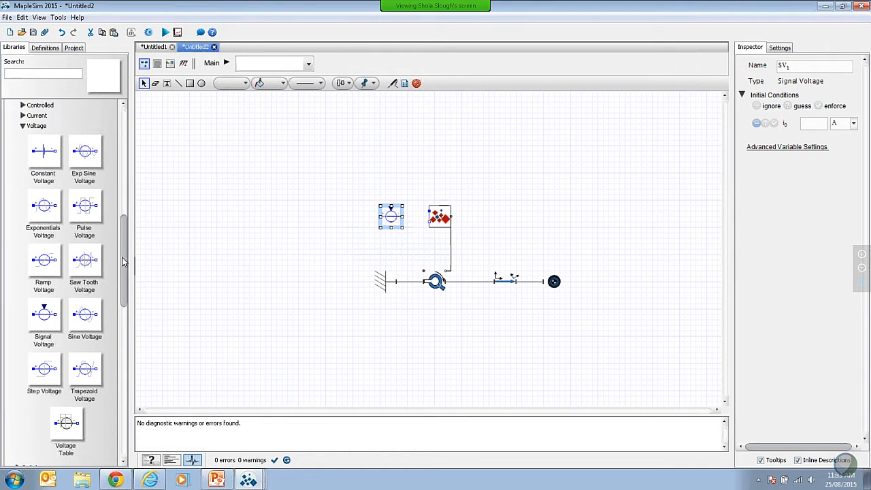
scroll(102, 259, up, 10)
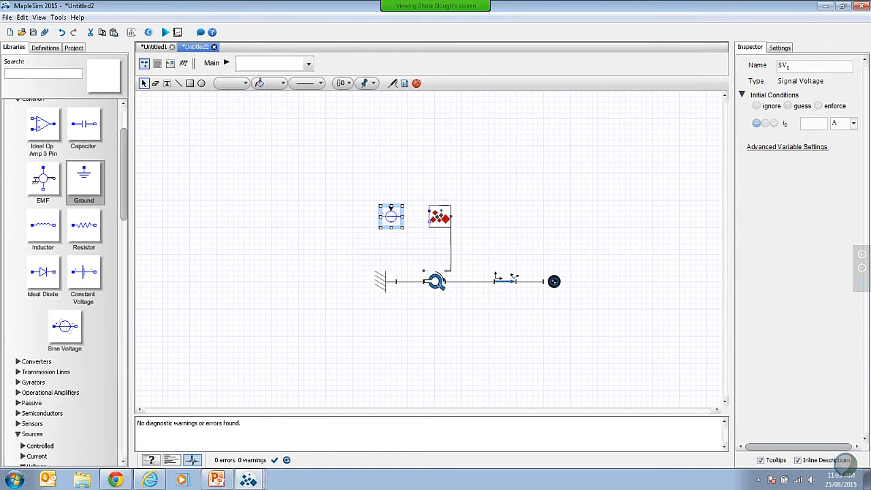
drag(84, 180, 331, 239)
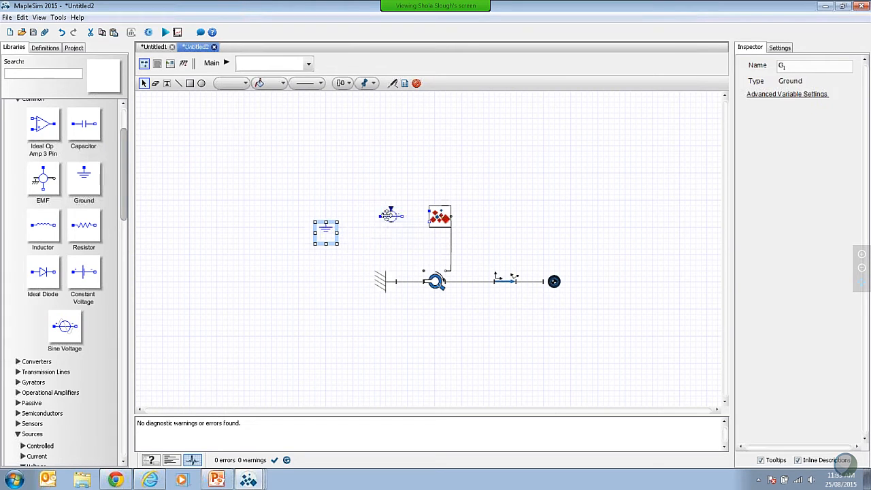
Step: Rotate the Signal Voltage source counterclockwise and flip it horizontally so its signal input faces away from the motor
click(386, 216)
right_click(390, 214)
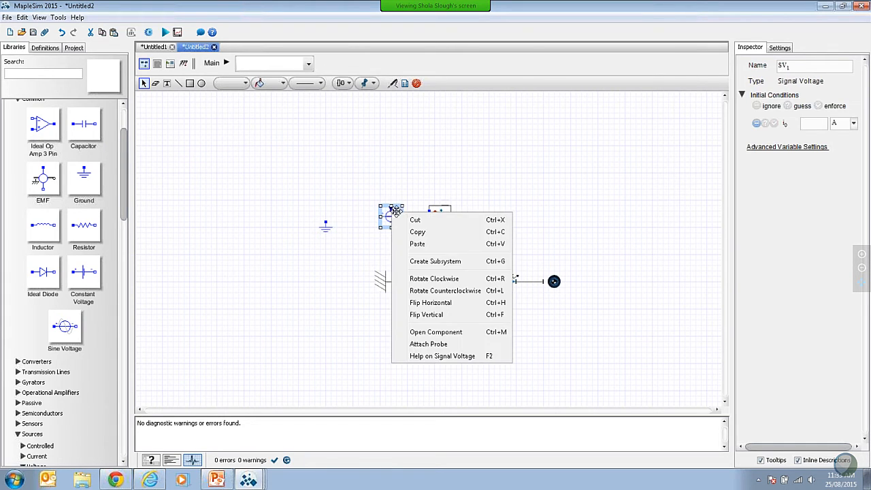
click(429, 291)
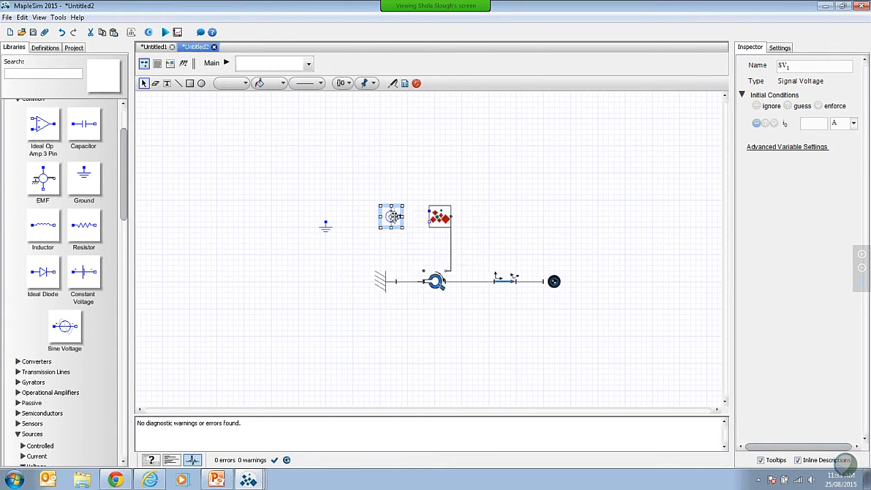
right_click(393, 217)
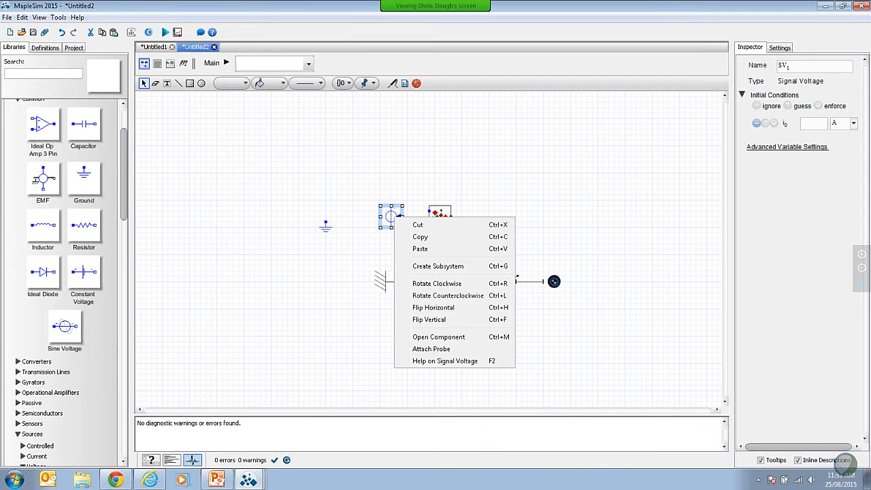
click(433, 308)
click(340, 277)
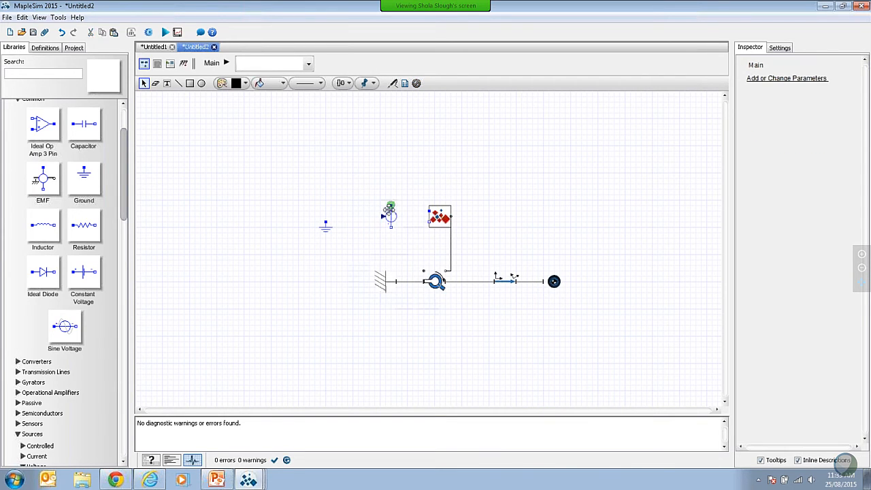
Step: Connect the Signal Voltage source's upper and lower pins to the custom motor's corresponding electrical pins
drag(390, 205, 428, 213)
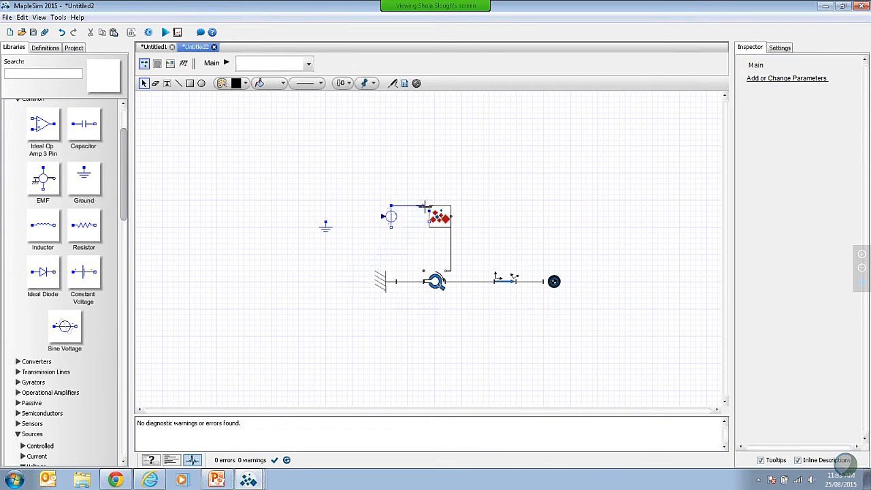
click(391, 227)
click(429, 222)
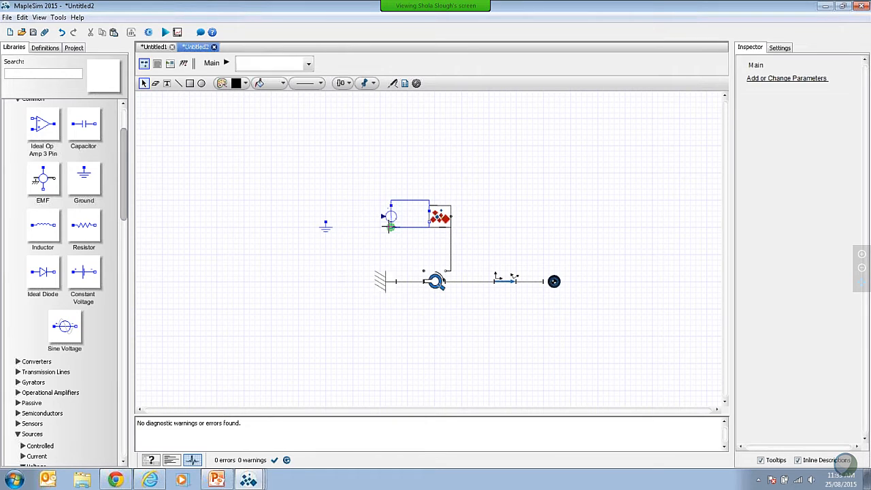
Step: Connect the Signal Voltage source's lower pin to the Ground component
click(390, 227)
click(325, 225)
click(326, 229)
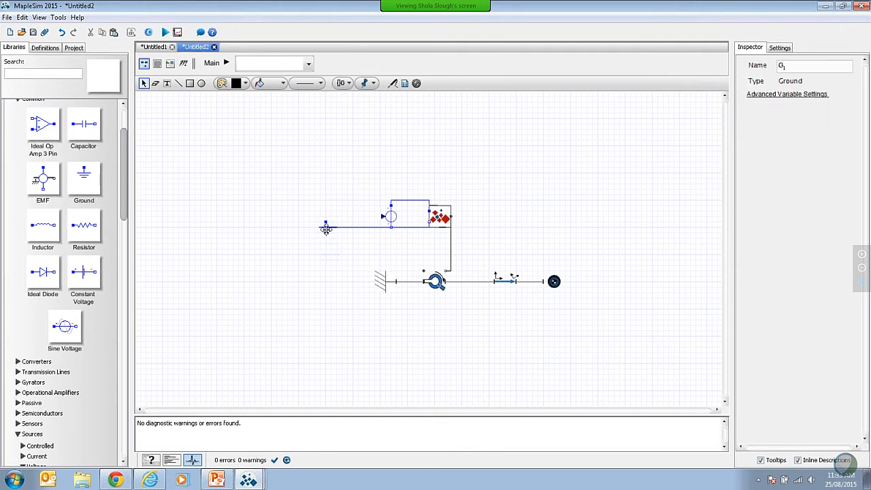
click(379, 215)
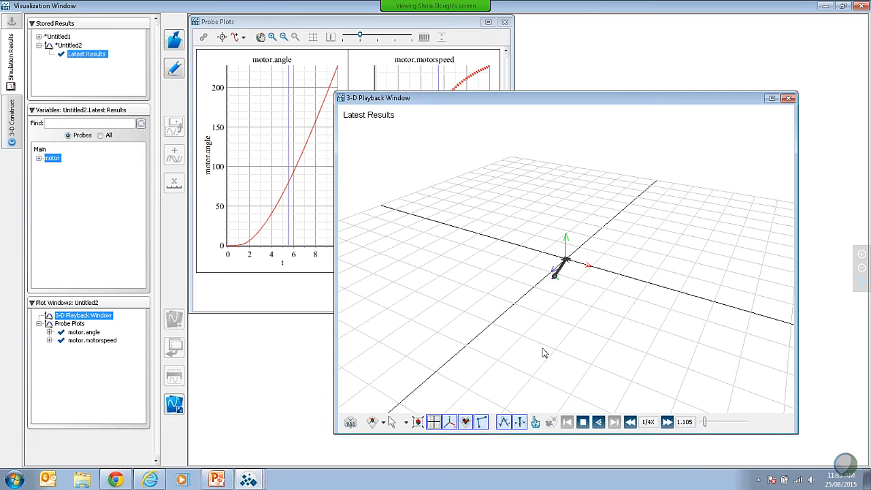
Step: Stop the 3-D playback of the pendulum simulation and return to the model workspace
click(584, 423)
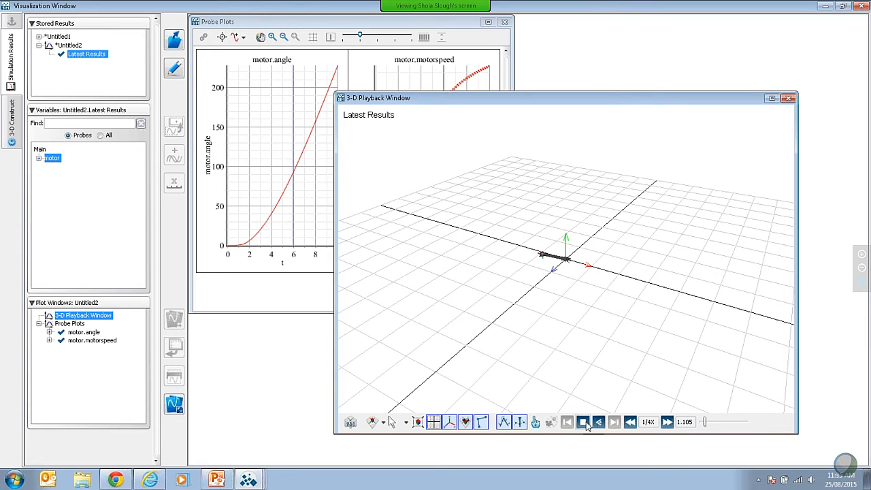
click(586, 423)
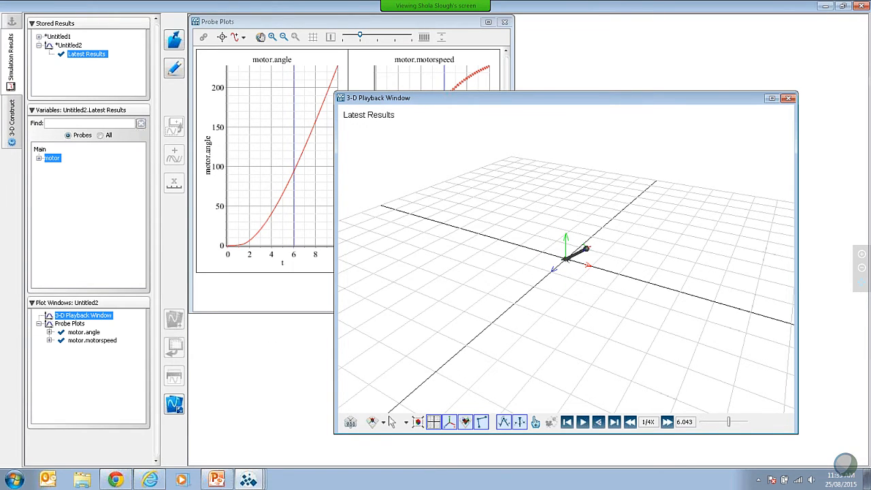
key(alt+Tab)
Step: Examine the project's attachments, looking through the Documents and Custom Components groups
click(76, 49)
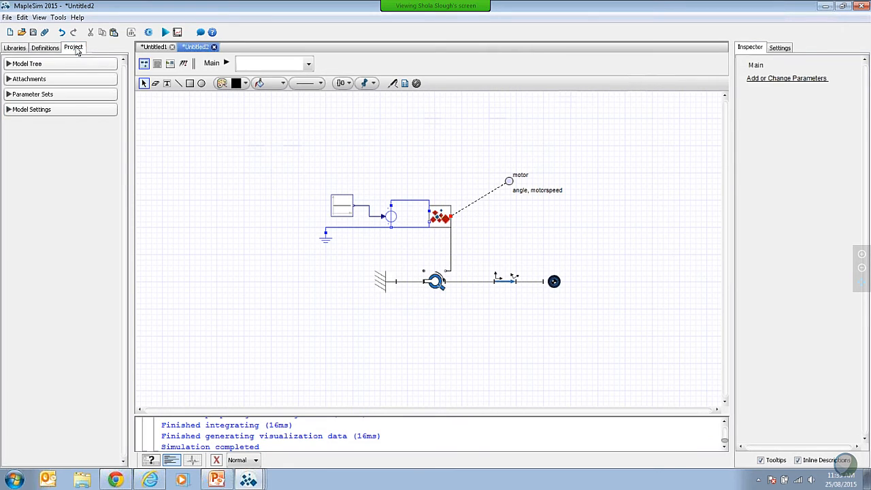
click(8, 79)
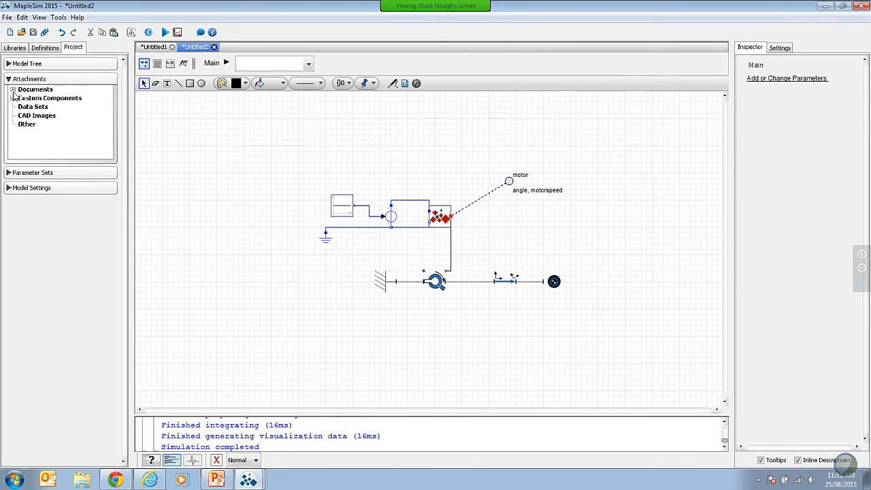
click(13, 90)
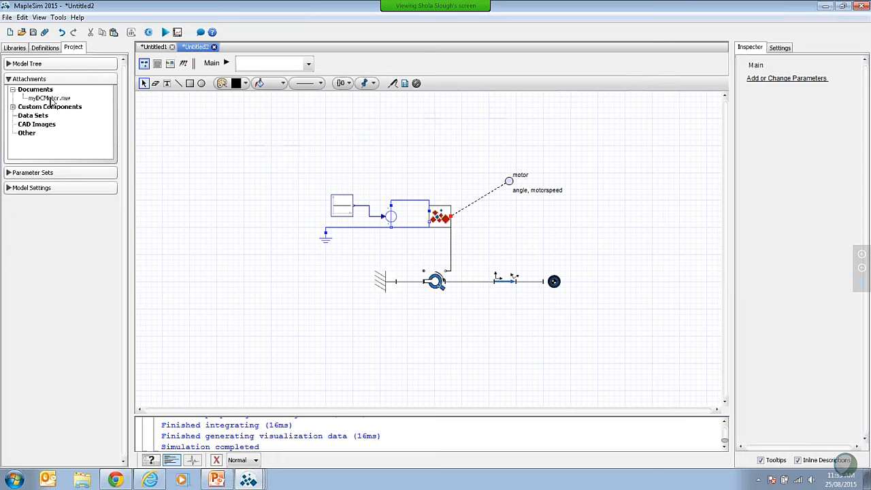
click(13, 107)
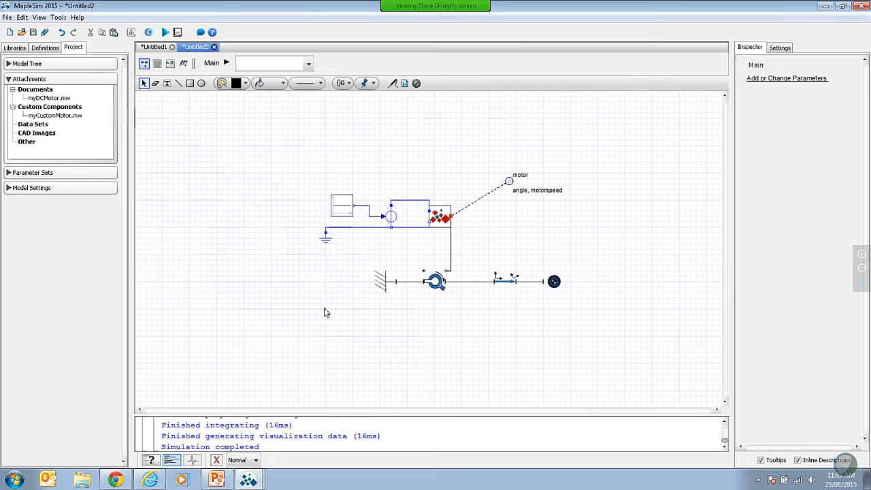
click(13, 90)
click(13, 98)
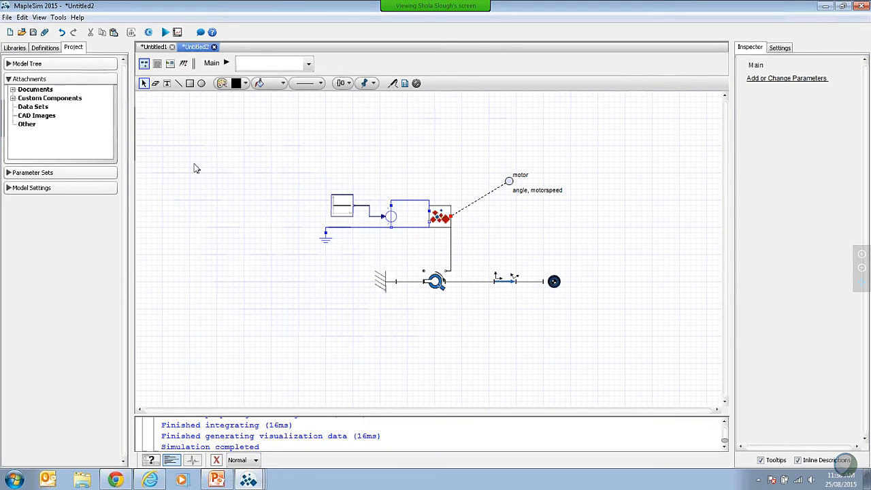
click(9, 79)
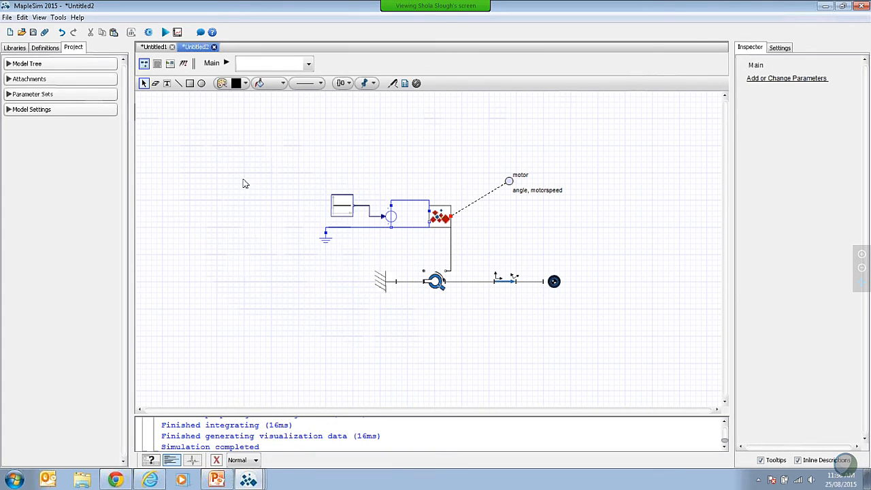
click(8, 80)
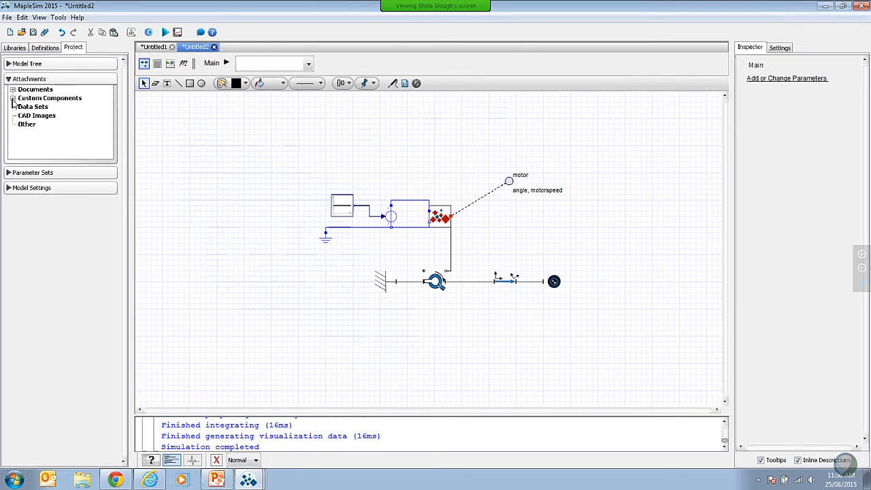
click(12, 98)
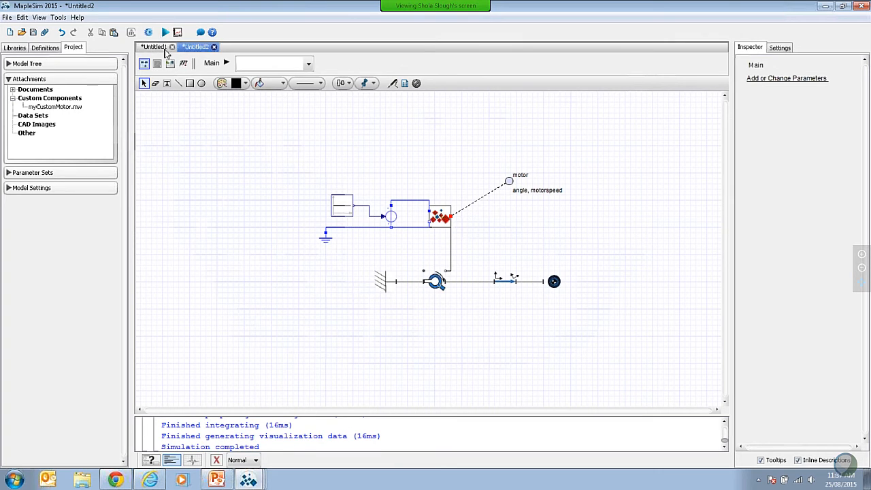
Step: Create a new model and open the Active RC Circuit example from the electrical physical-domain examples
click(9, 32)
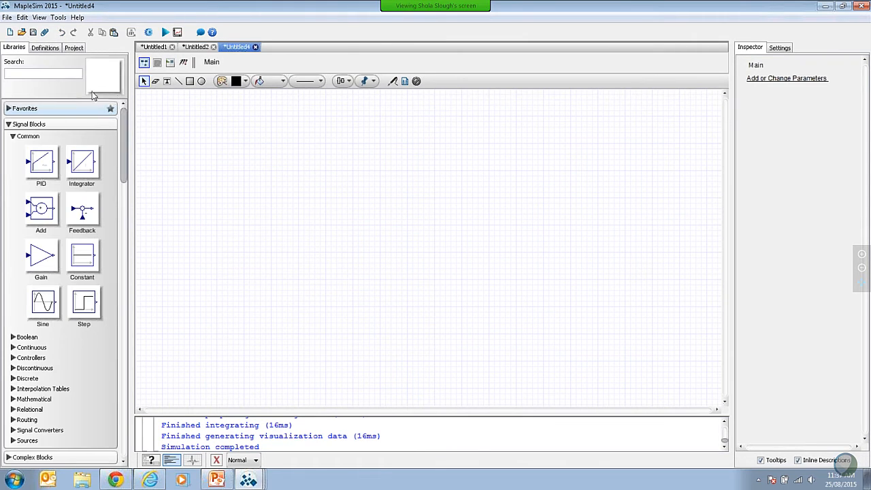
click(8, 124)
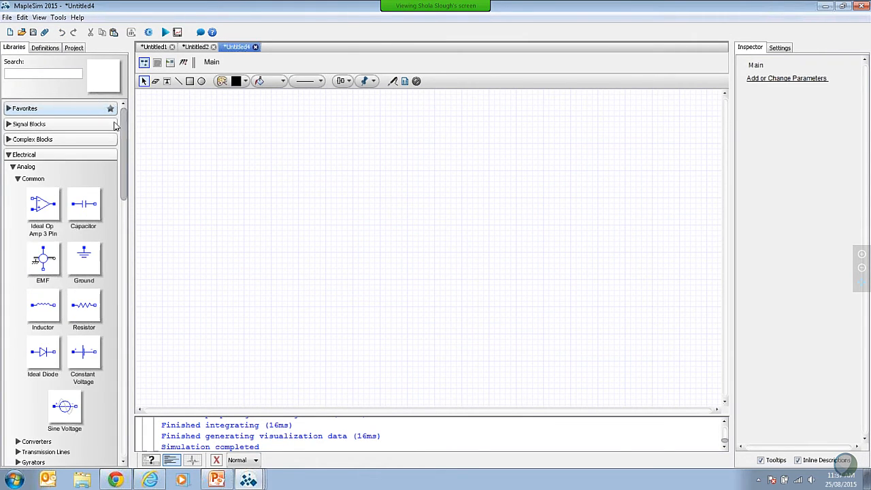
scroll(123, 126, down, 2)
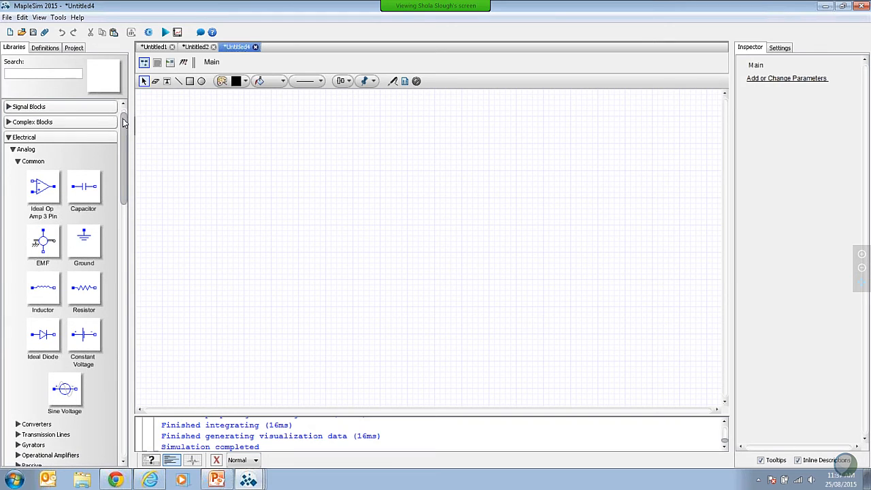
drag(123, 126, 132, 385)
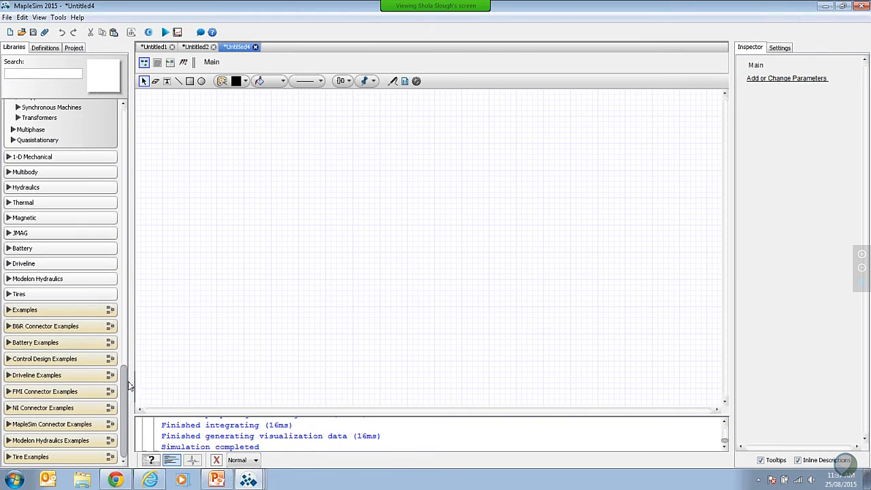
click(8, 311)
click(12, 322)
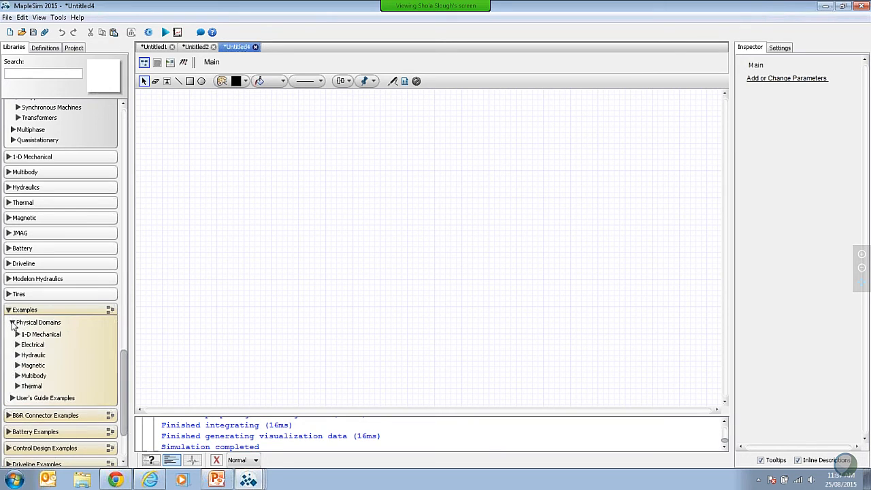
click(18, 346)
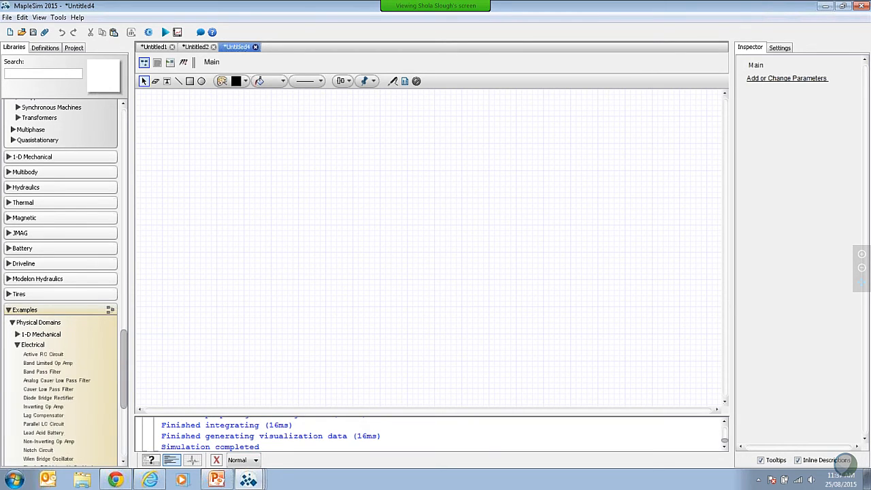
double_click(39, 355)
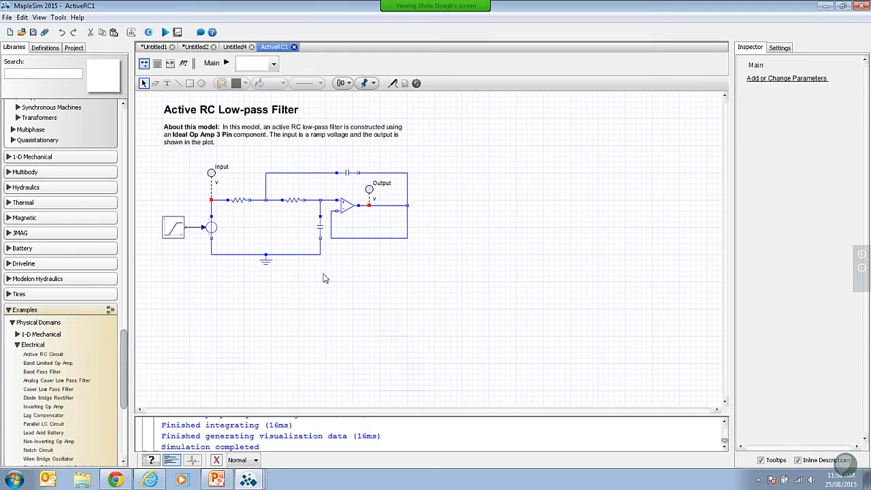
Step: Group the whole RC filter circuit except the ramp source into a subsystem named myRCCircuit
drag(201, 156, 442, 295)
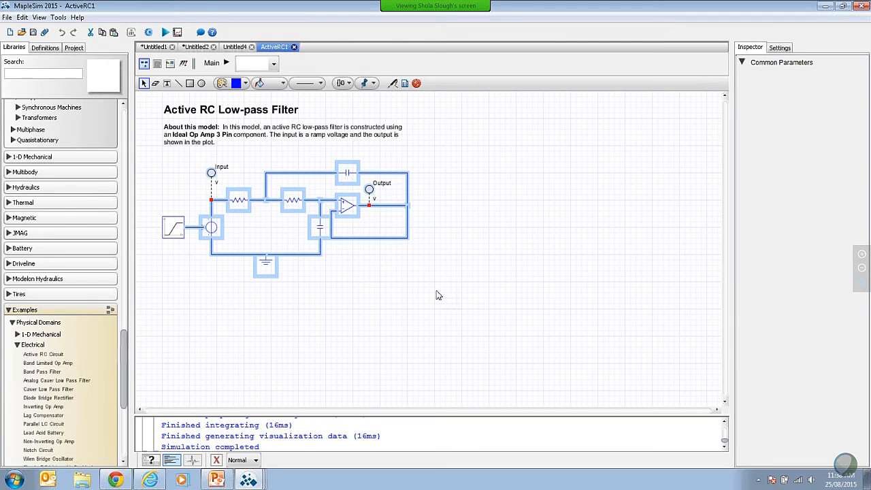
right_click(333, 238)
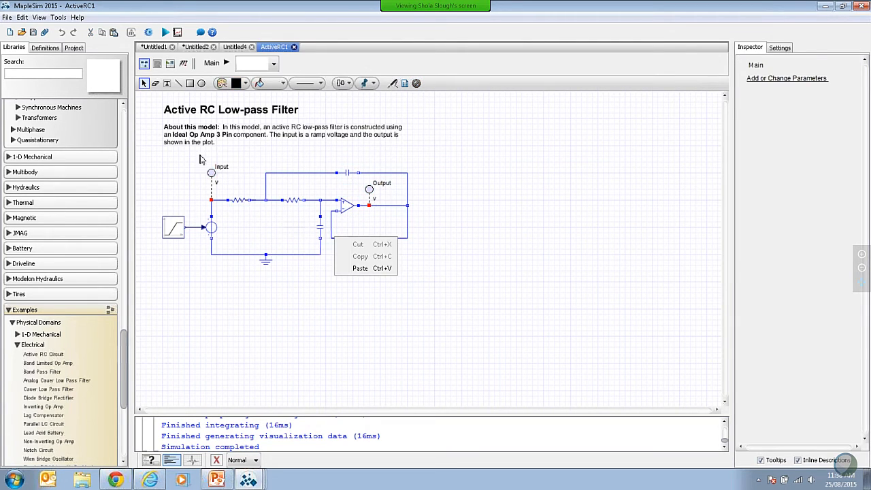
drag(192, 155, 426, 283)
right_click(353, 203)
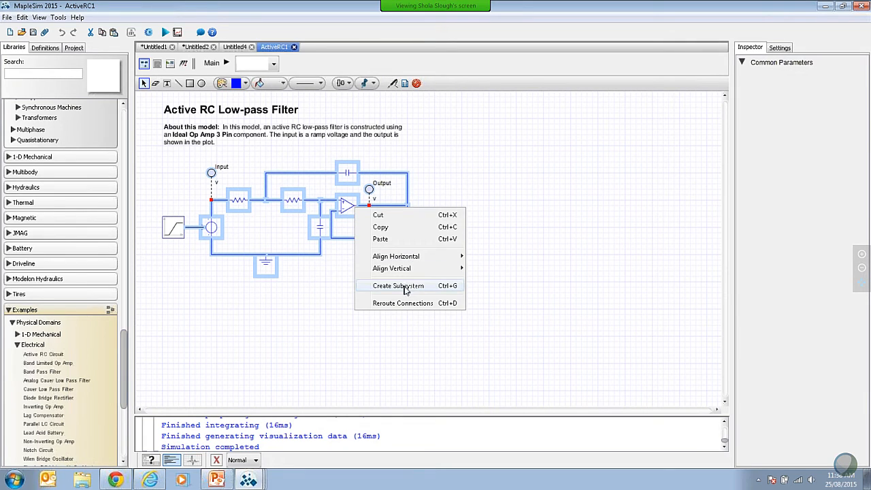
click(406, 287)
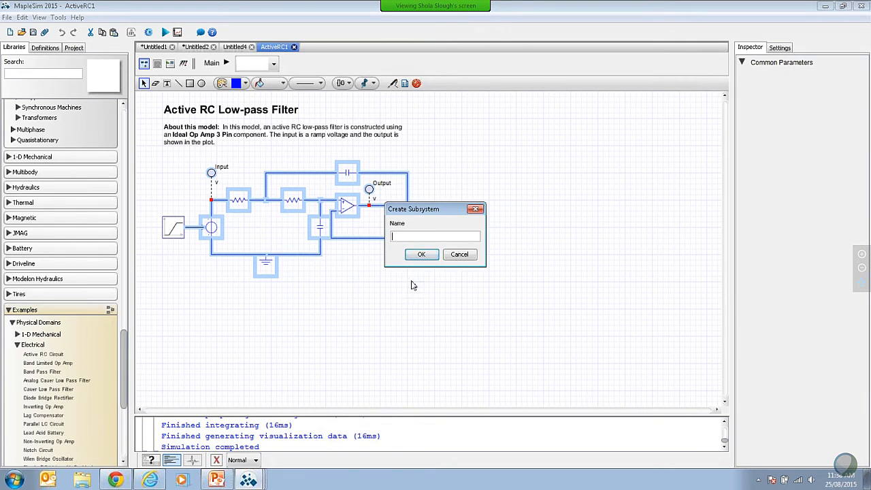
text(myRCCircuit)
click(421, 254)
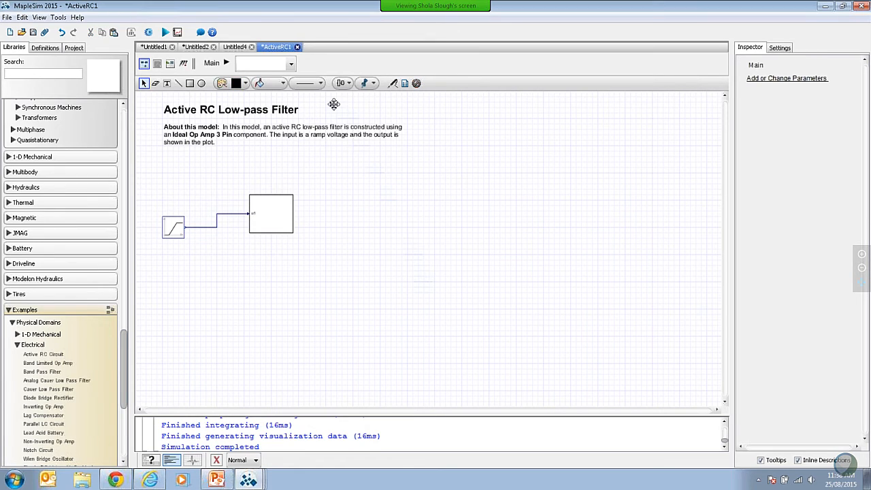
Step: Move the myRCCircuit block slightly lower, inspect its contents, and return to the main model level
click(279, 215)
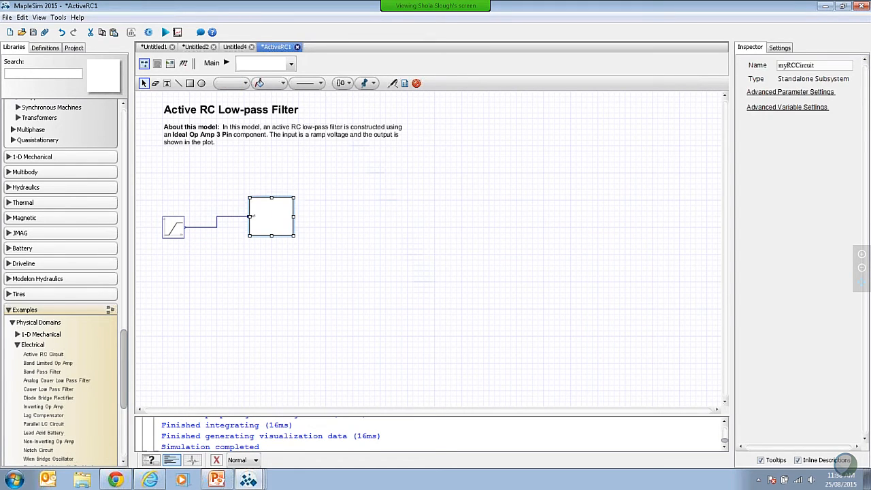
drag(284, 208, 275, 233)
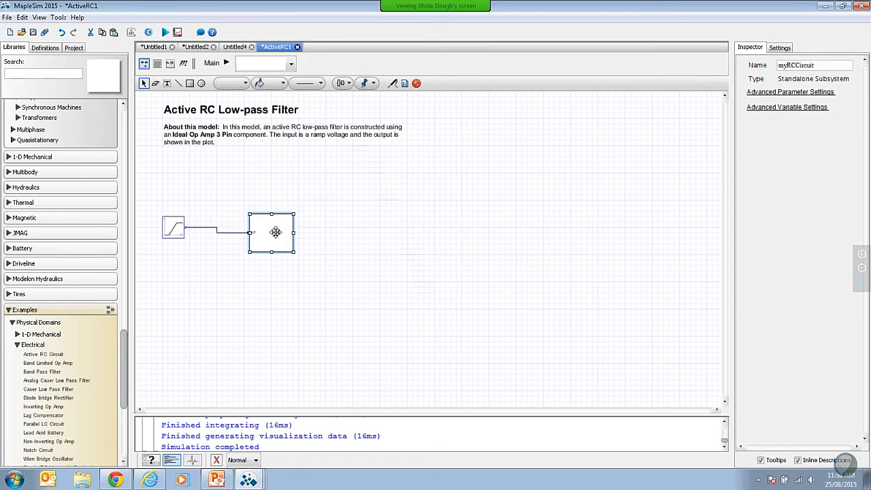
double_click(275, 233)
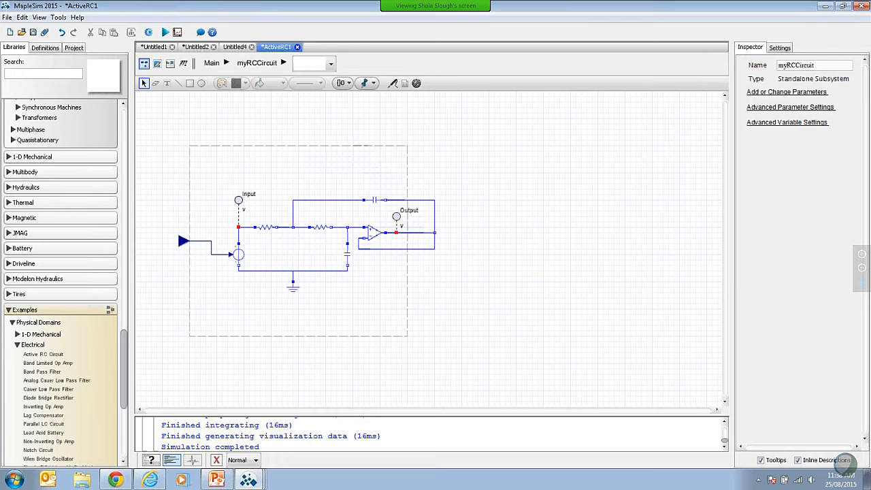
click(211, 63)
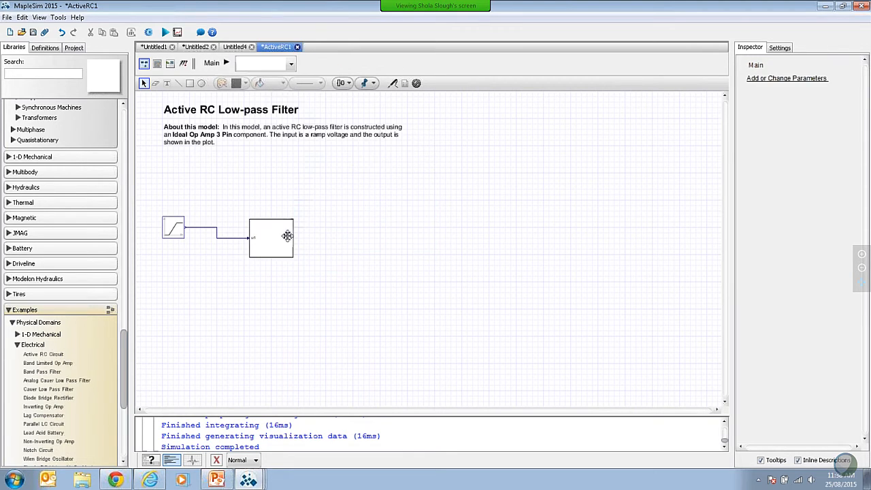
Step: Undo the block moves and the subsystem creation, then clear the selection
click(61, 32)
click(62, 32)
click(62, 32)
click(61, 32)
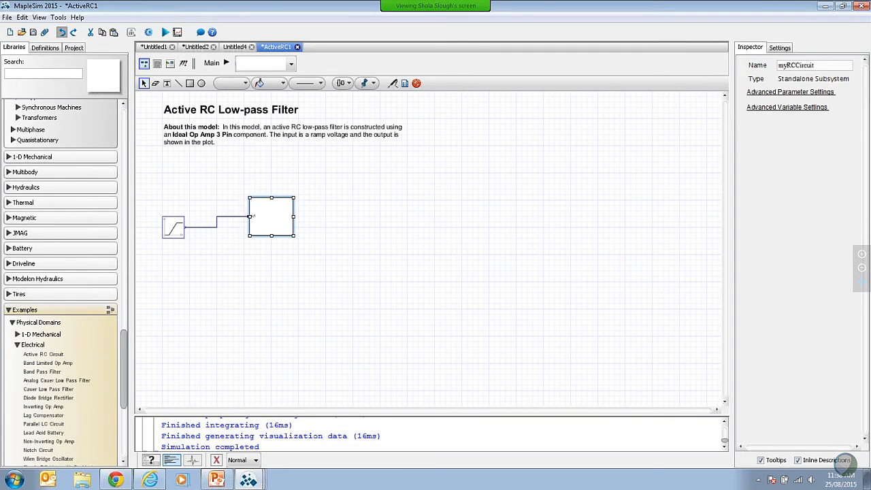
click(62, 32)
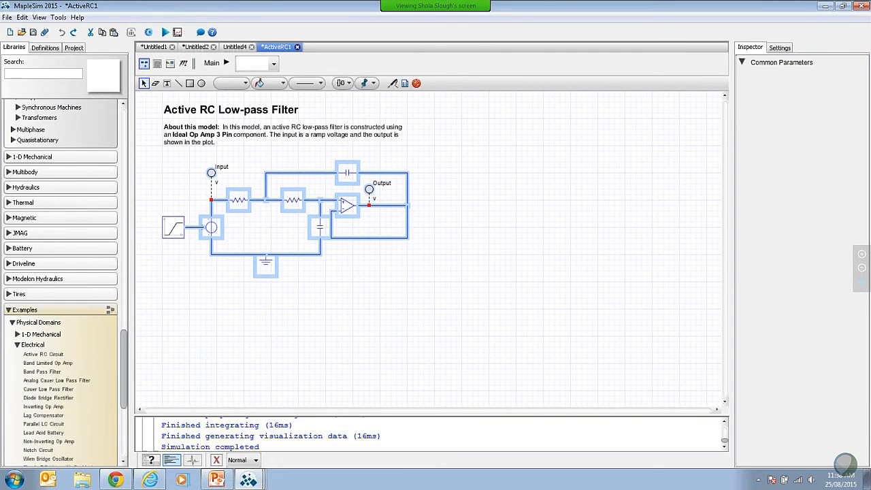
click(427, 358)
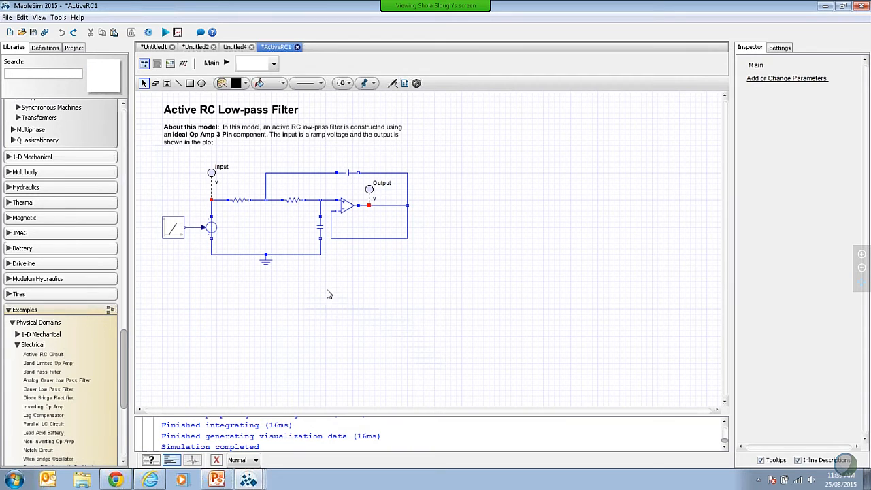
Step: Group the RC filter circuit again, without the ramp source, into a subsystem named myRCCircuit
drag(202, 153, 447, 296)
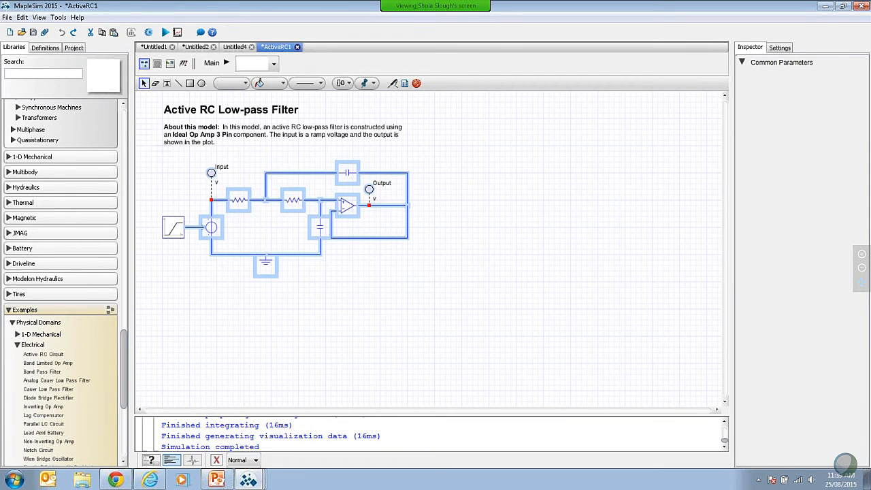
right_click(344, 197)
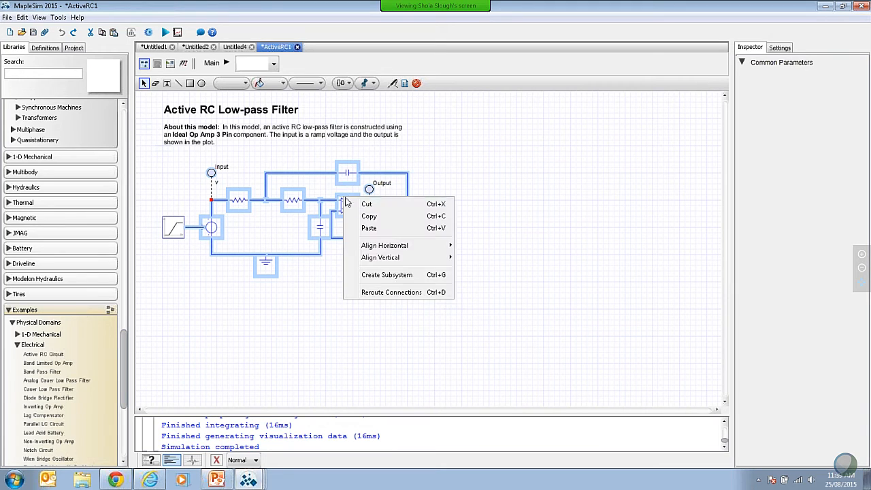
click(401, 277)
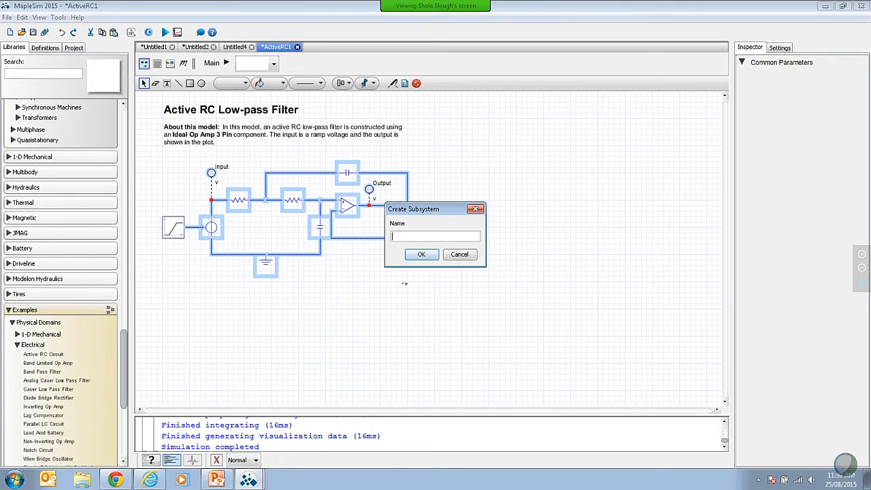
text(myRCCircuit)
click(422, 254)
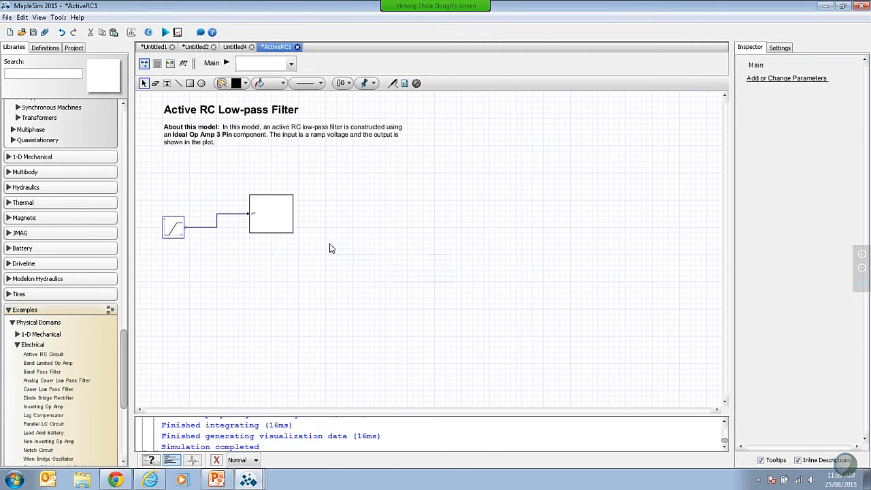
Step: Inside the myRCCircuit subsystem, widen the boundary to enclose the whole circuit and move the ground symbol lower
double_click(274, 209)
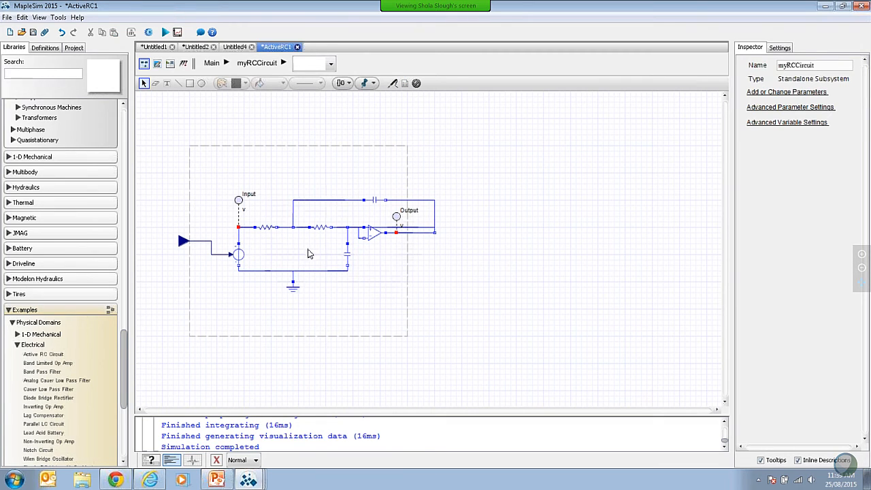
click(408, 281)
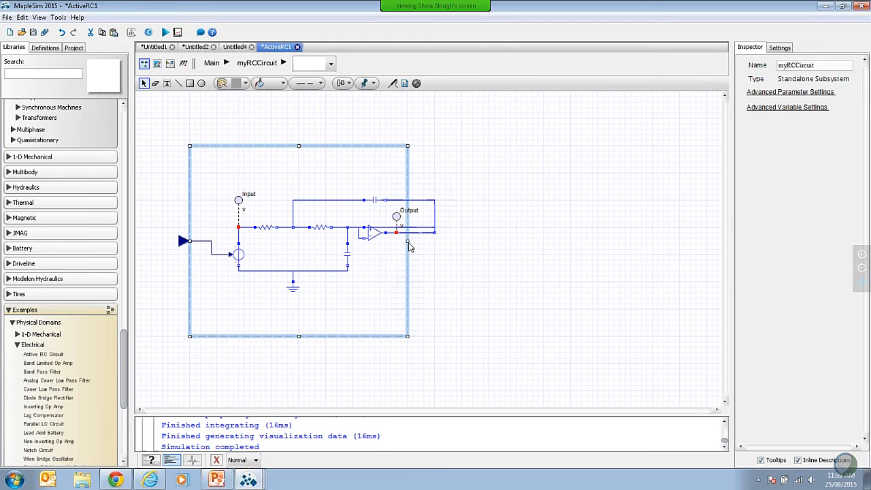
drag(410, 247, 506, 250)
click(293, 288)
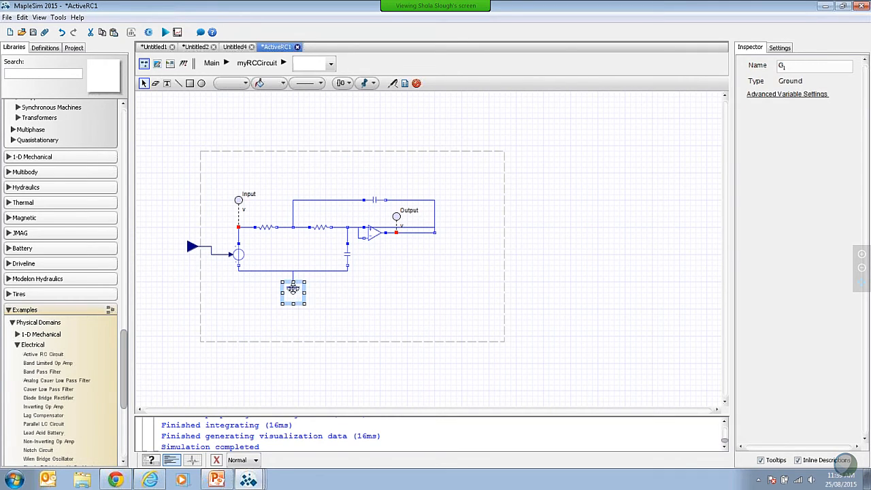
drag(293, 288, 293, 302)
click(401, 304)
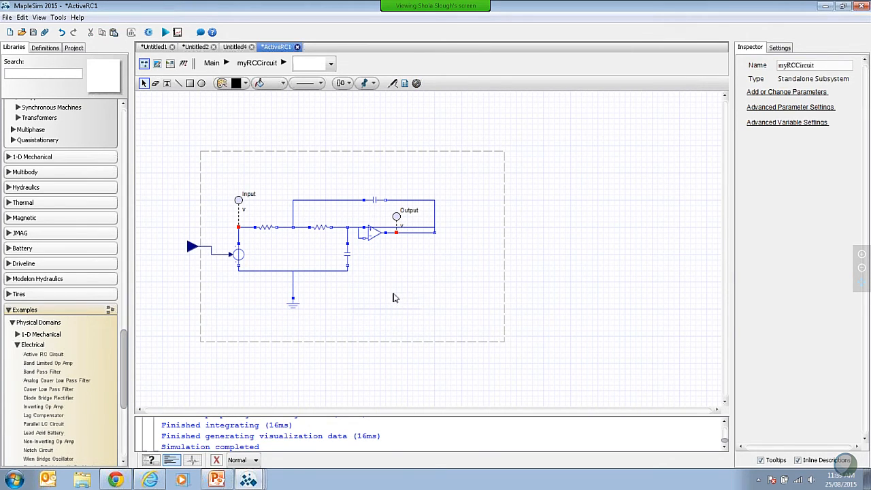
Step: Add a Voltage Sensor from the analog electrical sensors inside the subsystem, below the circuit's output
click(8, 310)
drag(126, 379, 123, 118)
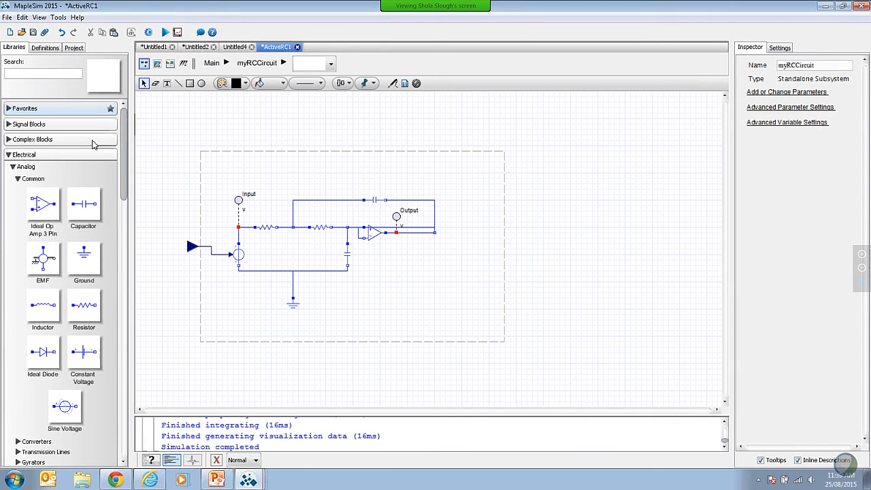
drag(126, 156, 127, 230)
click(18, 329)
drag(85, 331, 430, 286)
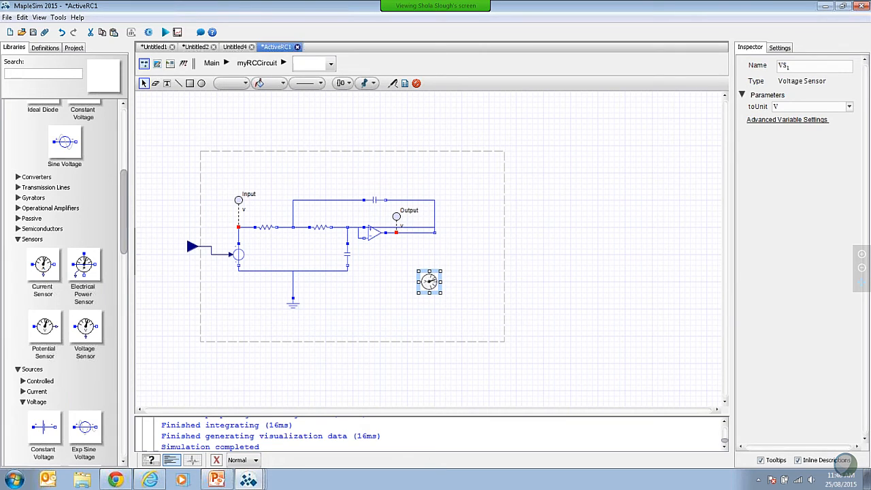
click(486, 293)
drag(433, 285, 446, 282)
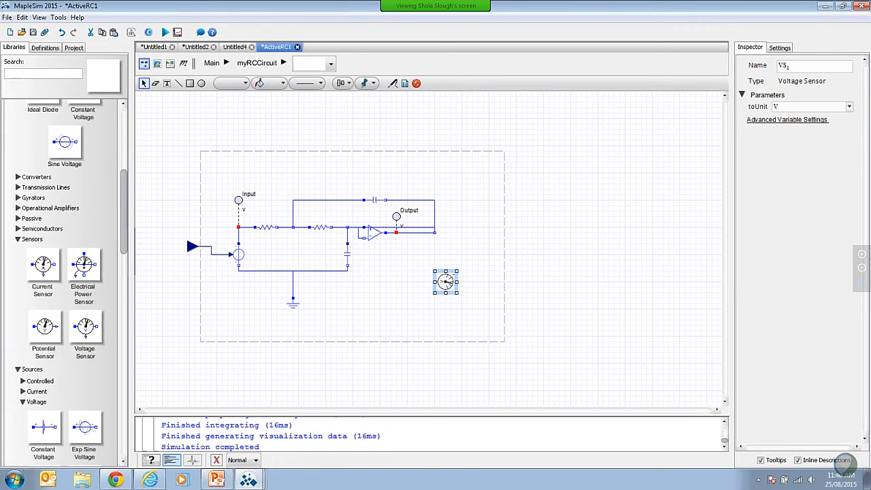
click(486, 285)
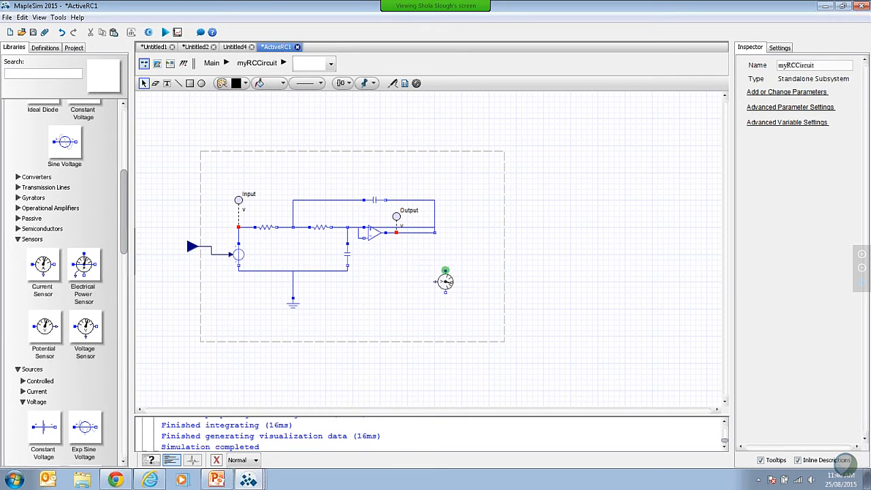
Step: Connect the voltage sensor's upper pin to the op-amp output node and its lower pin to the ground line
drag(445, 271, 445, 232)
click(435, 233)
drag(445, 293, 293, 287)
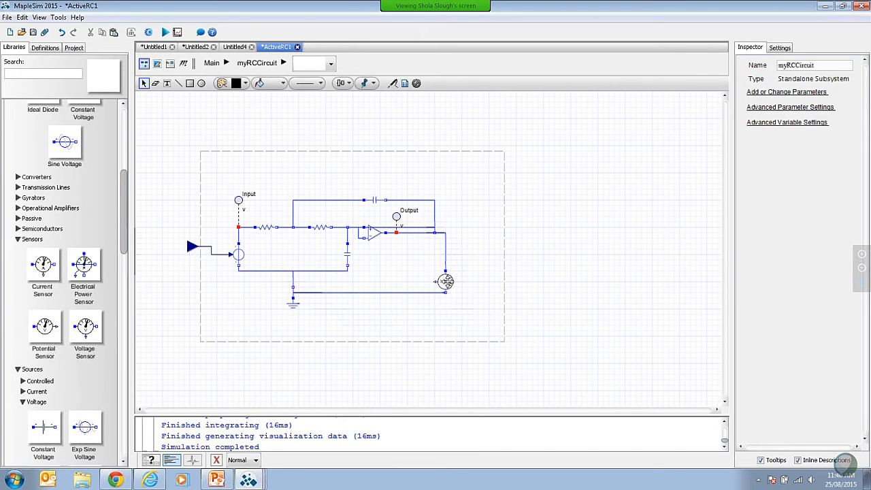
Step: Flip the connected voltage sensor vertically
click(446, 281)
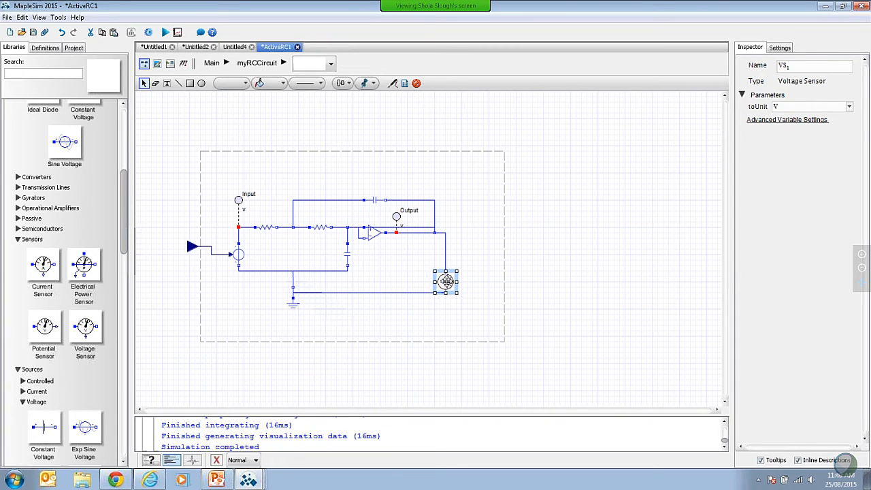
key(ctrl+r)
key(ctrl+r)
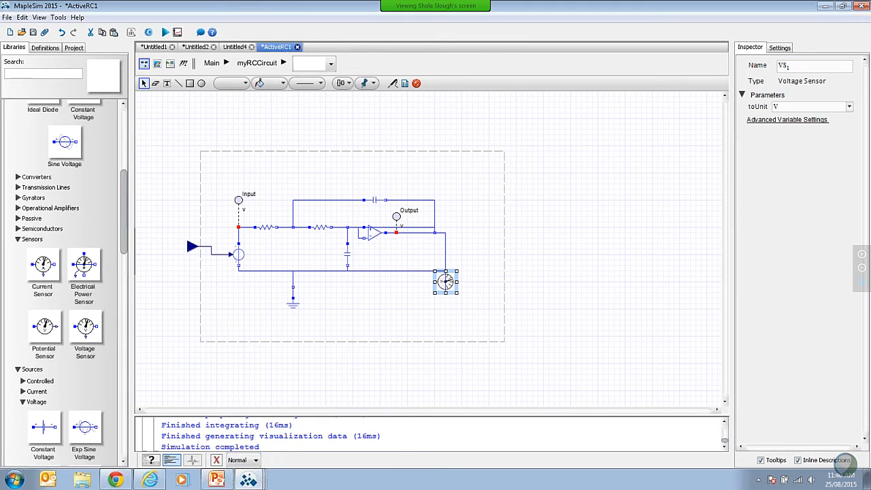
click(598, 315)
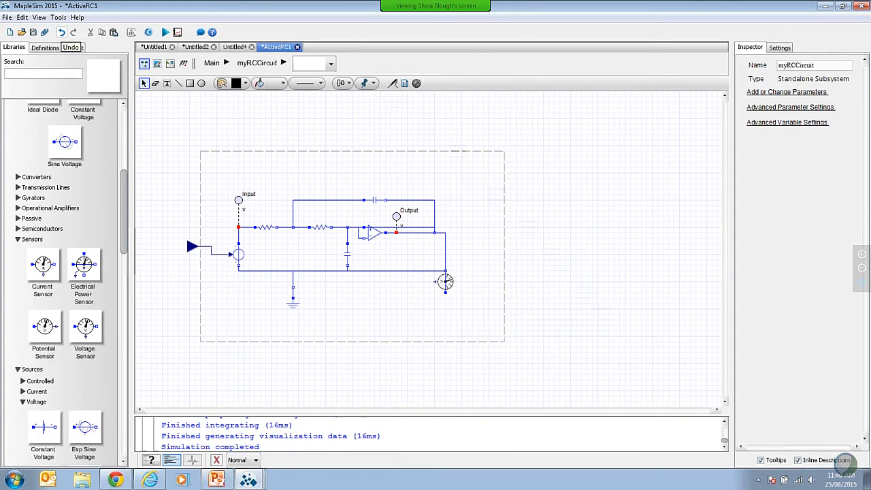
Step: Undo the sensor, ground and boundary edits and the subsystem creation, back to the original ungrouped RC filter
click(62, 33)
click(62, 33)
click(62, 33)
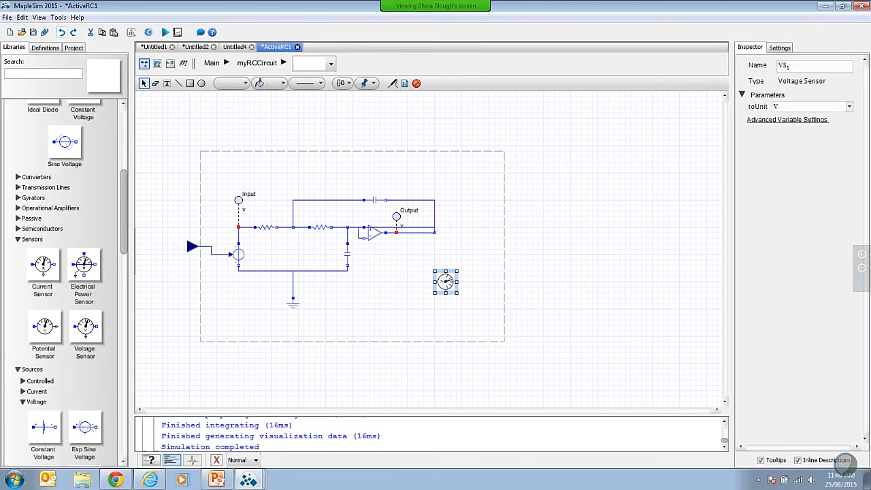
click(62, 33)
click(62, 32)
click(62, 33)
click(62, 33)
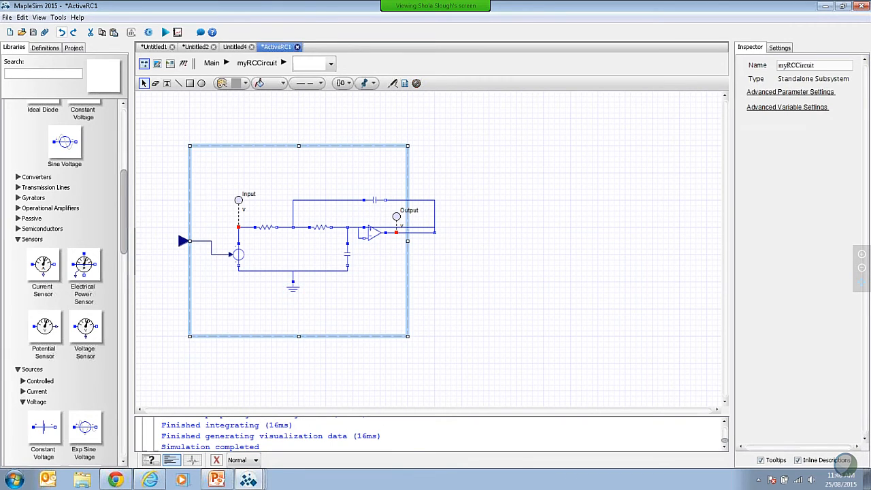
click(62, 33)
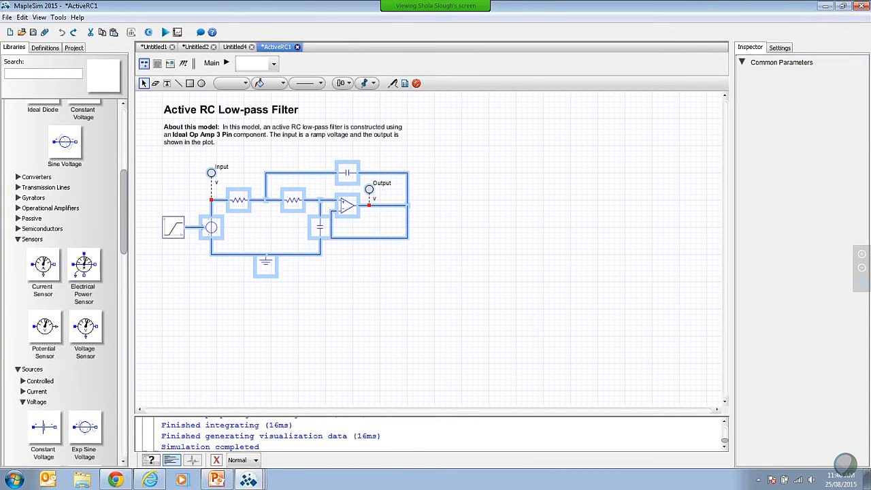
click(376, 350)
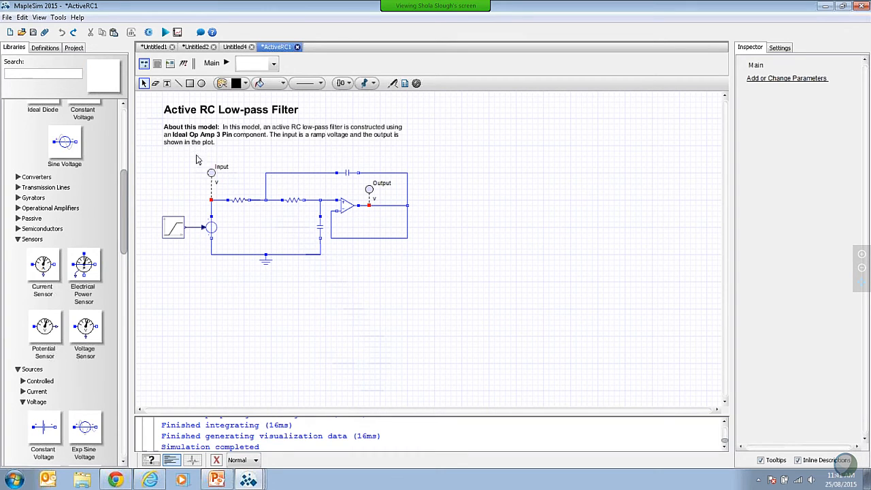
mouse_move(198, 152)
mouse_down()
mouse_move(424, 273)
mouse_move(461, 298)
mouse_move(461, 313)
mouse_move(249, 155)
mouse_move(195, 148)
mouse_up()
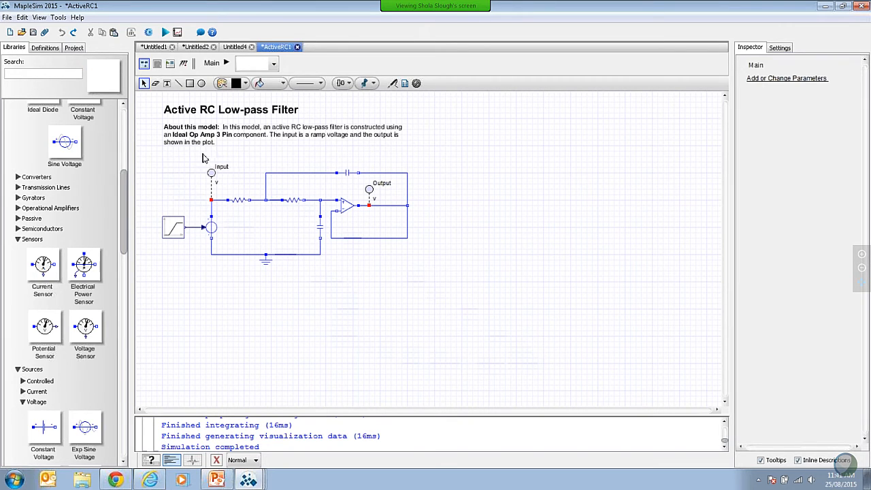
Step: Group the active RC filter circuit, leaving out the ramp source, into a subsystem named myRCCircuit
drag(205, 155, 457, 310)
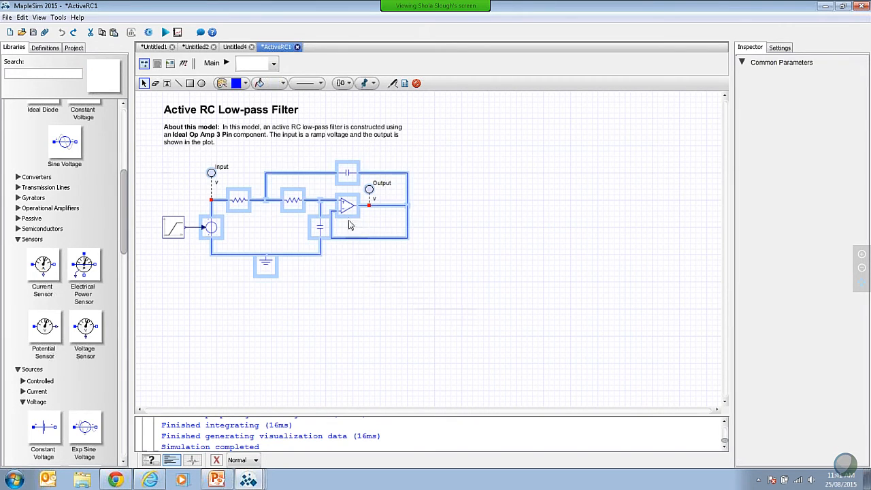
right_click(352, 199)
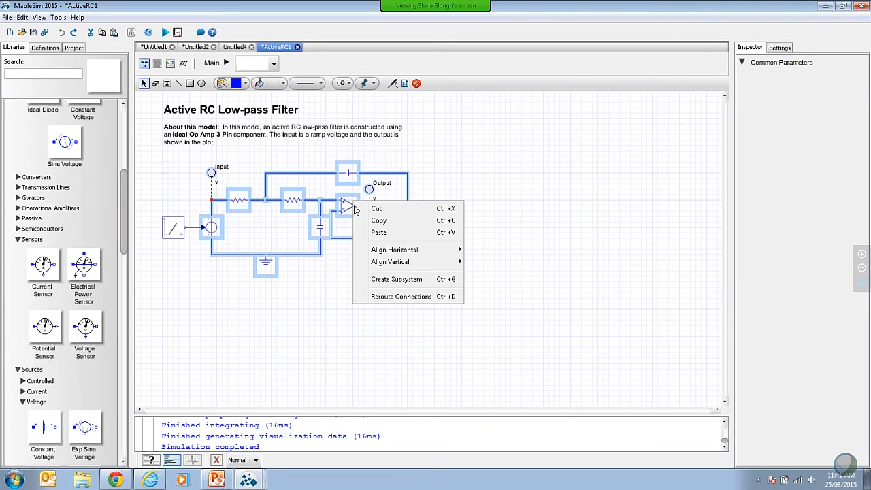
click(391, 280)
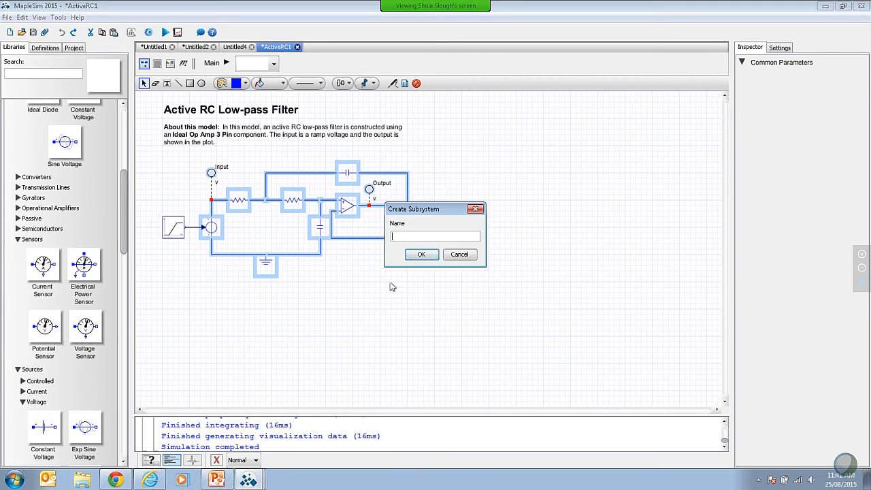
text(myRCcircuit)
click(421, 254)
Step: Inside the myRCCircuit subsystem, extend the boundary's right edge well past the circuit and move the ground component lower
click(271, 215)
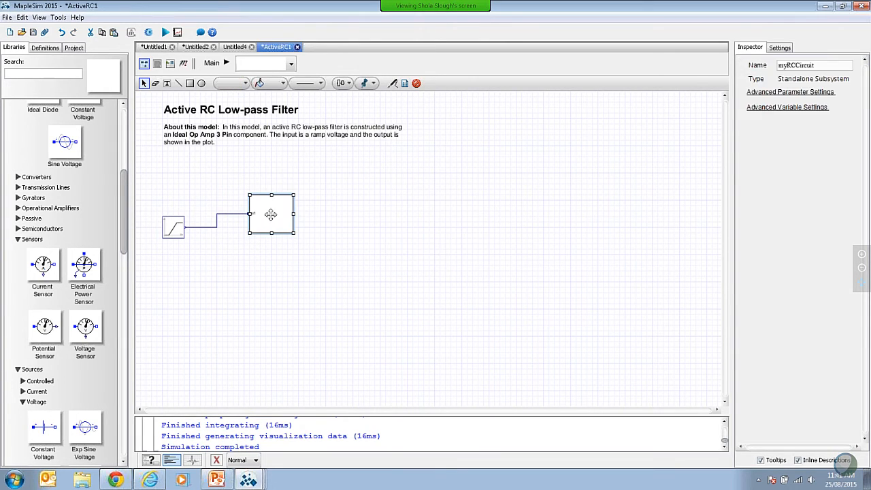
double_click(271, 215)
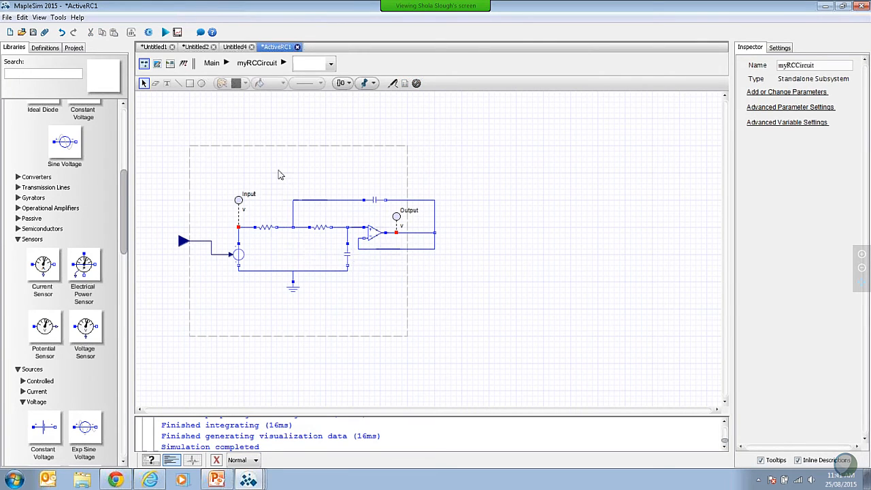
click(408, 271)
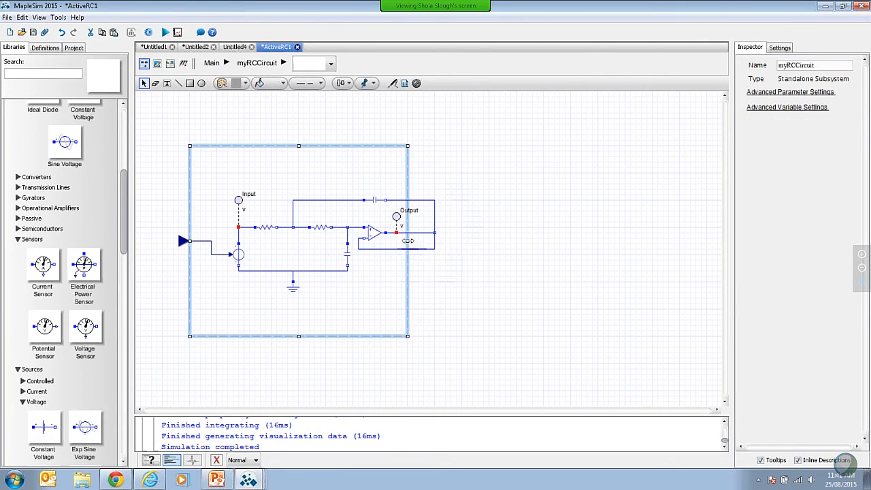
drag(407, 240, 519, 248)
click(293, 290)
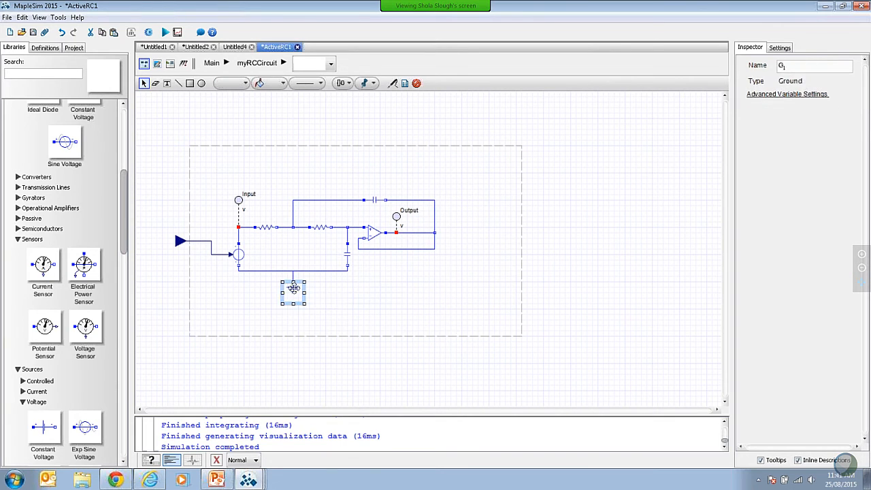
drag(293, 290, 293, 314)
click(387, 307)
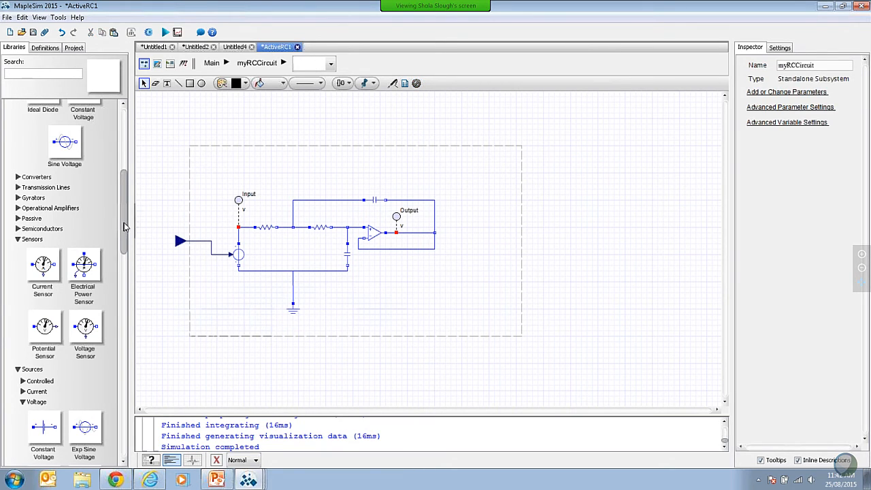
Step: Place a Voltage Sensor from the analog electrical sensors inside the boundary, below and to the right of the op-amp output
scroll(125, 227, up, 1)
scroll(126, 235, down, 2)
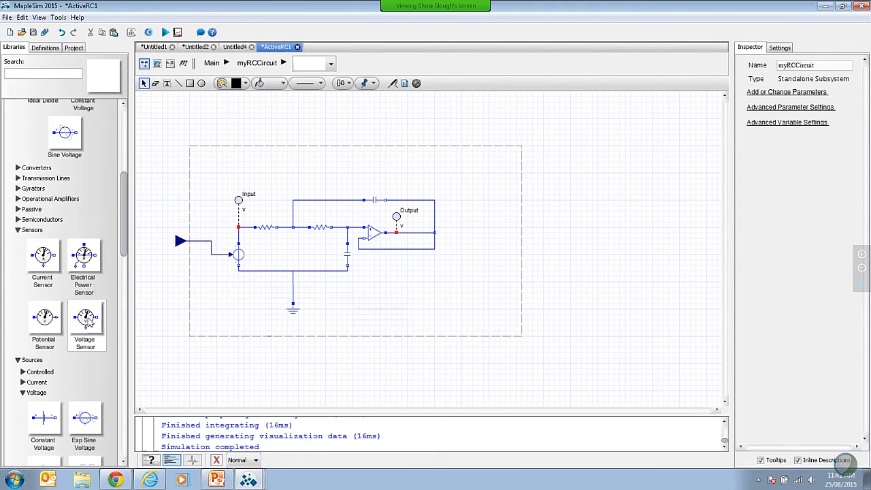
drag(89, 320, 459, 288)
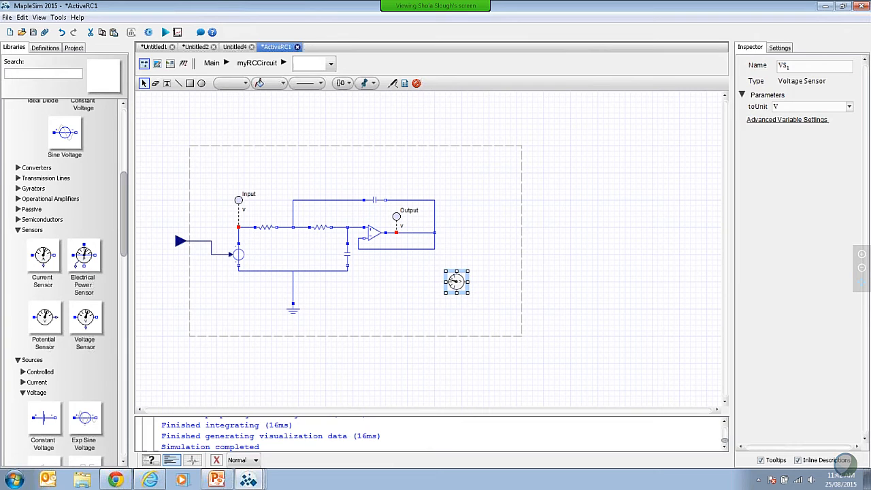
click(492, 274)
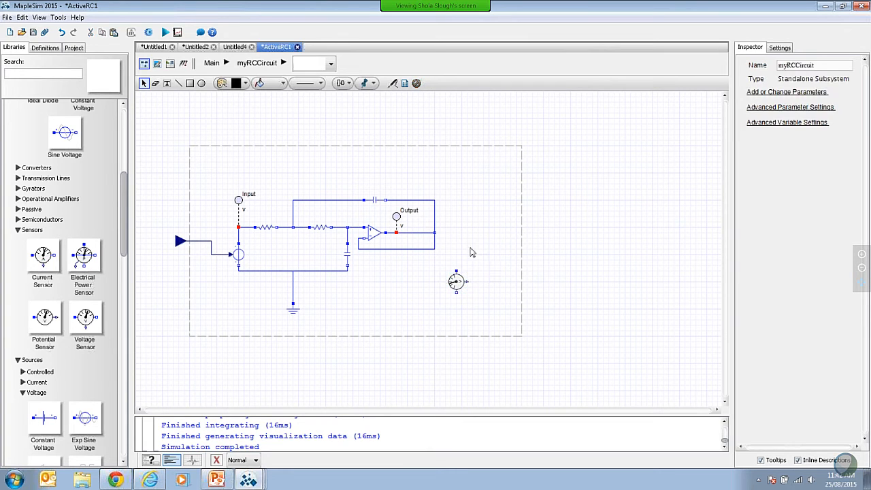
Step: Wire the voltage sensor between the op-amp output node and the ground line, and connect its signal output to the subsystem's right boundary
drag(456, 270, 434, 234)
mouse_move(457, 292)
mouse_down()
mouse_move(358, 284)
mouse_move(294, 292)
mouse_up()
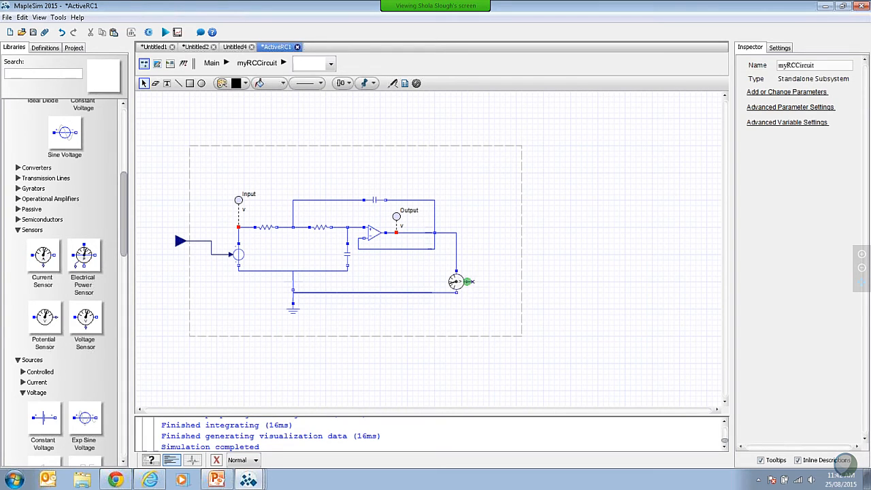
mouse_move(469, 281)
mouse_down()
mouse_move(521, 272)
mouse_move(514, 331)
mouse_move(521, 272)
mouse_up()
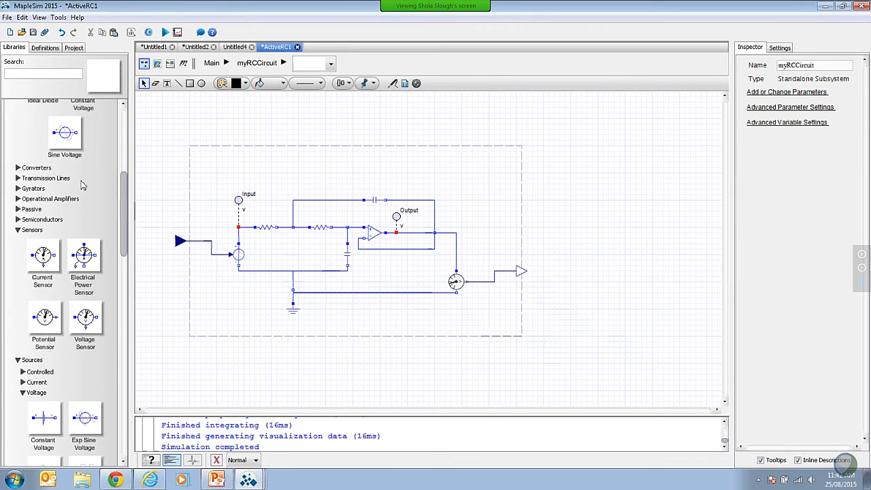
Step: Return to the main model level and create an attachment named myRCEquations from the Equations template
click(211, 62)
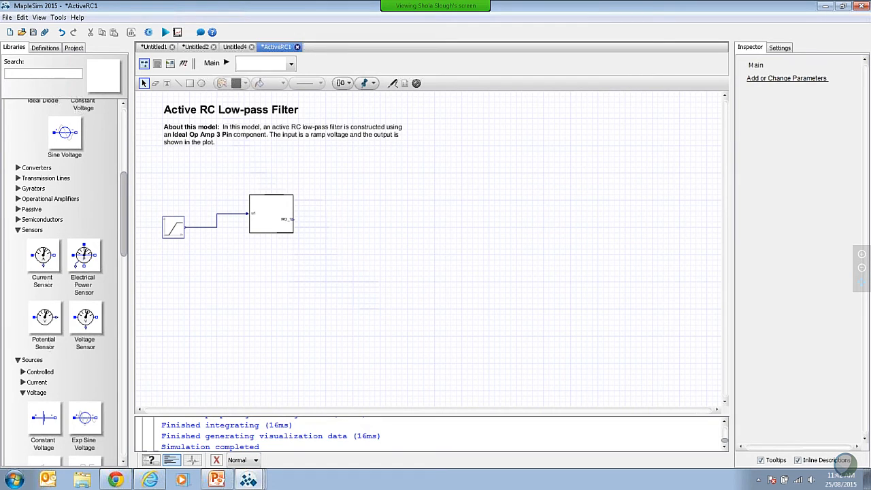
click(45, 33)
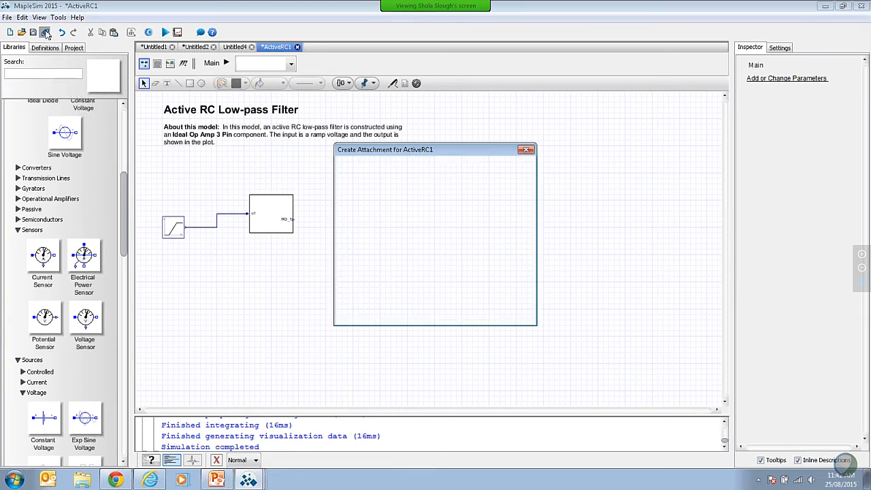
drag(518, 196, 518, 202)
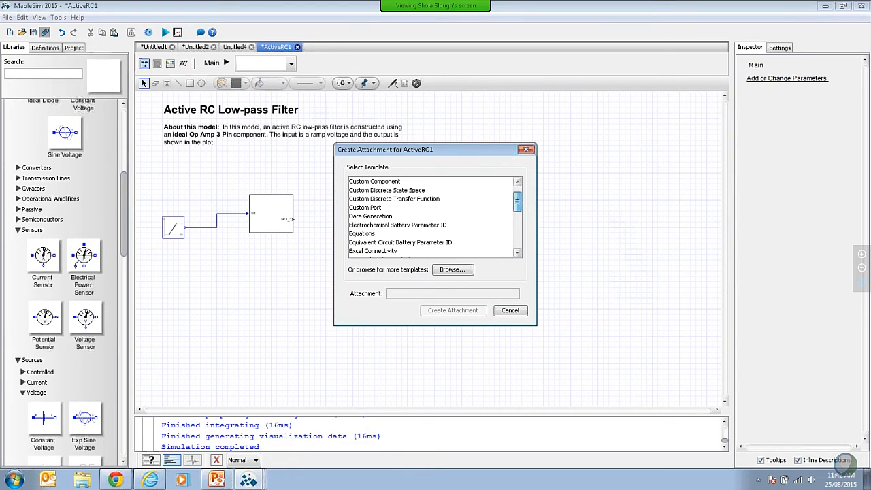
click(368, 234)
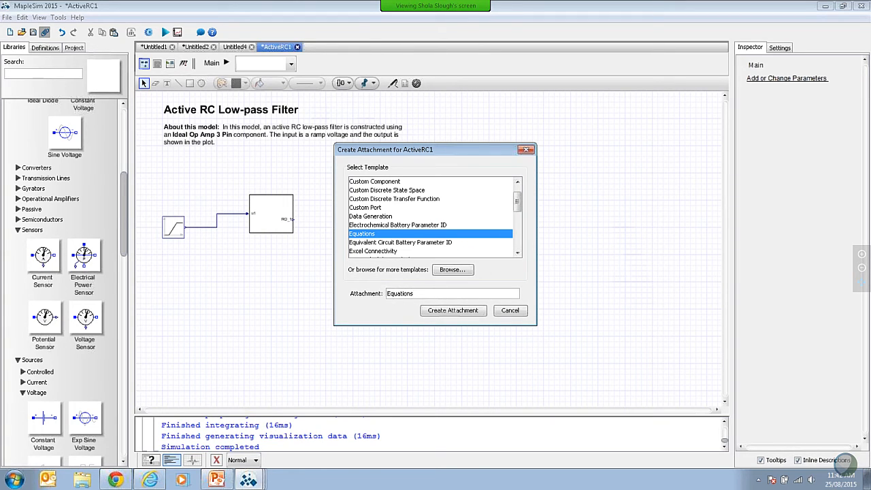
text(myRC)
click(471, 312)
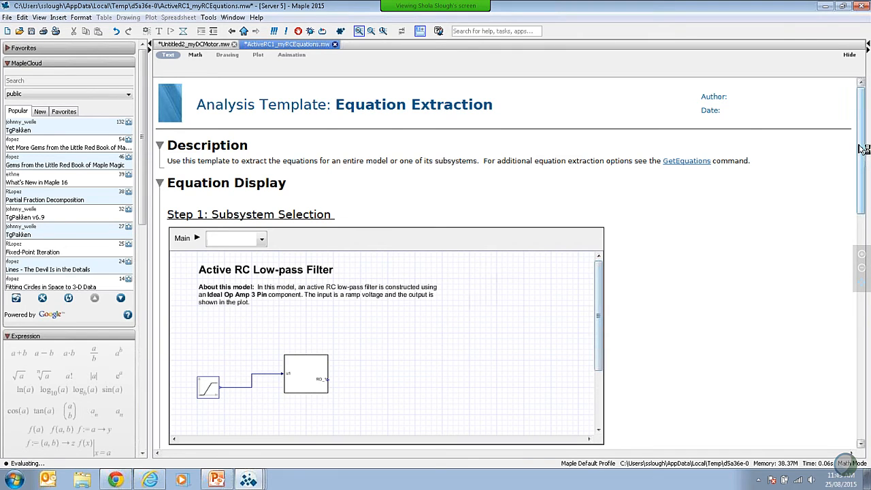
Step: Select the myRCCircuit subsystem in the equation extraction worksheet and load it
drag(863, 157, 863, 177)
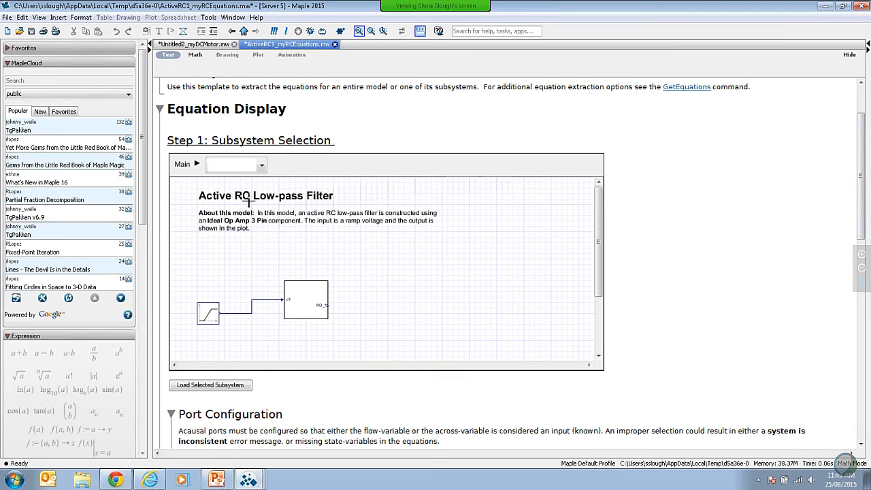
click(262, 166)
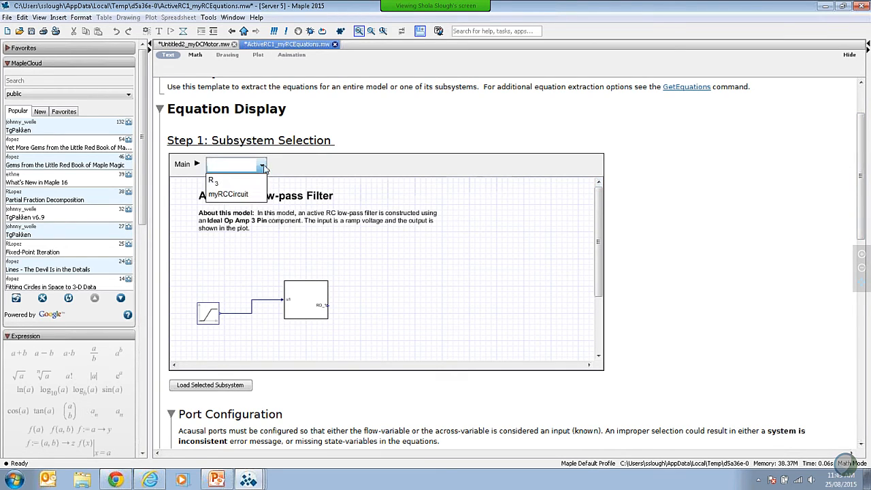
click(245, 197)
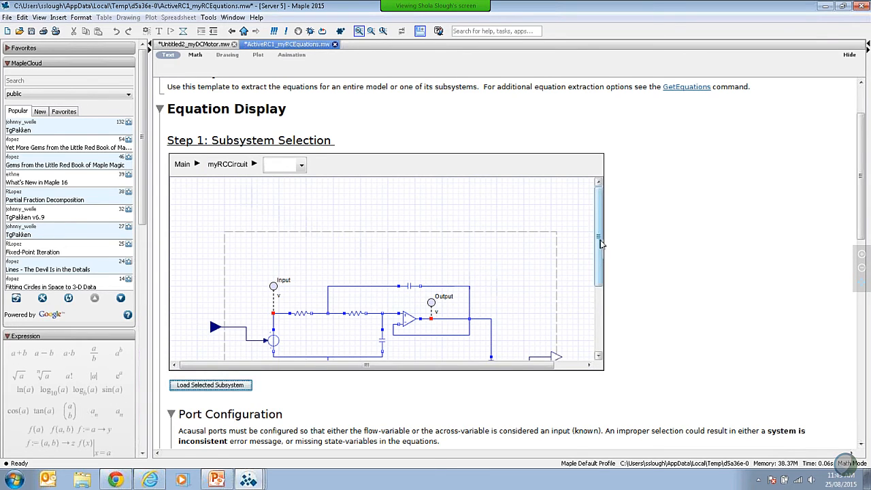
scroll(603, 267, down, 3)
drag(603, 267, 605, 281)
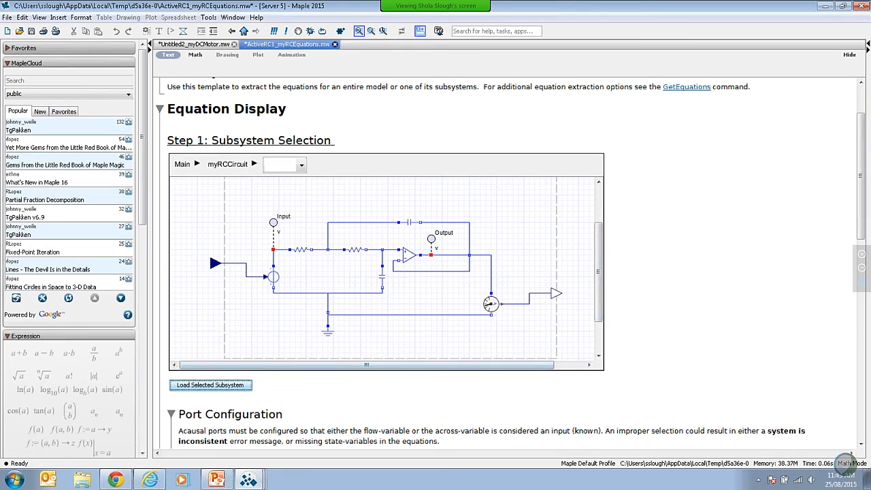
click(218, 386)
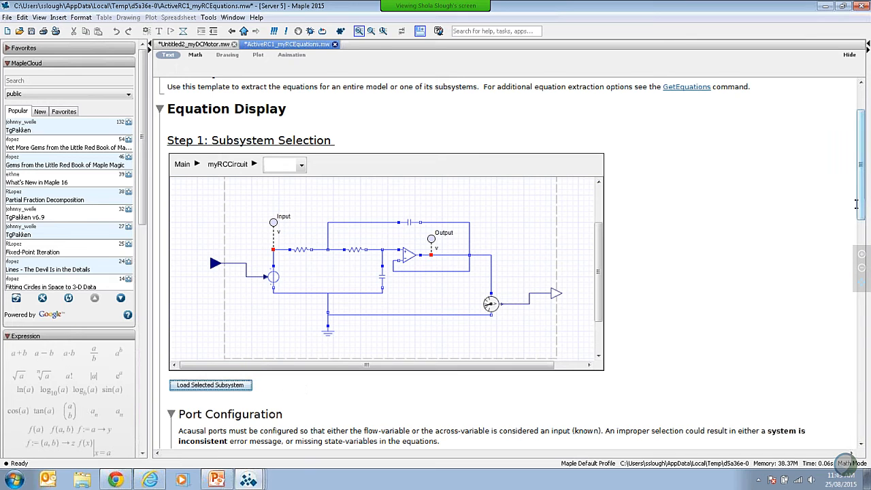
Step: In the parameters table, mark the C1 capacitance as symbolic with X and rename it C
drag(862, 196, 861, 284)
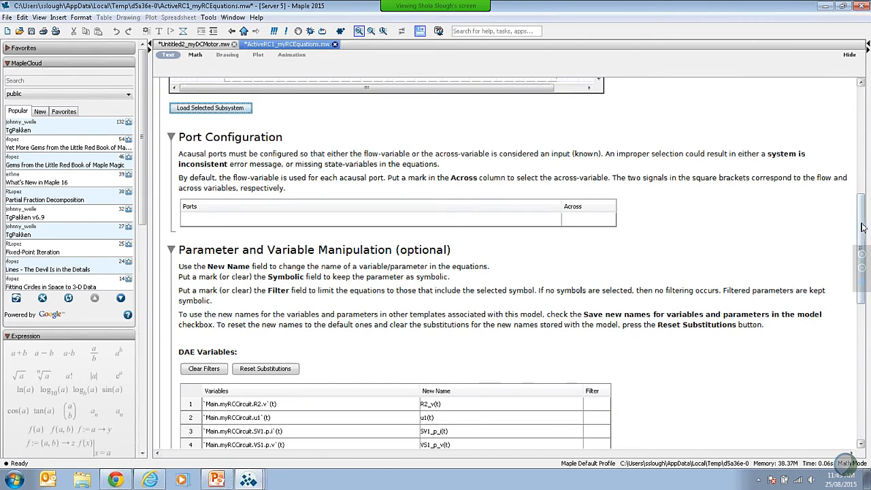
drag(859, 221, 862, 329)
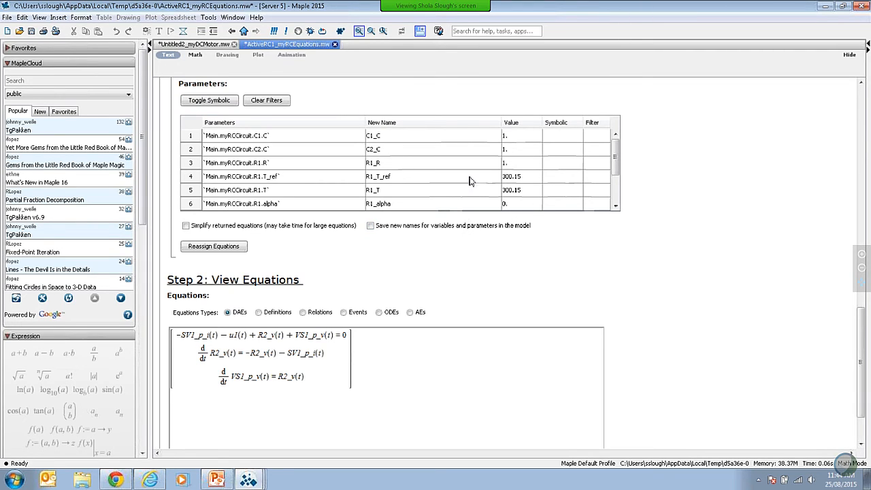
click(576, 135)
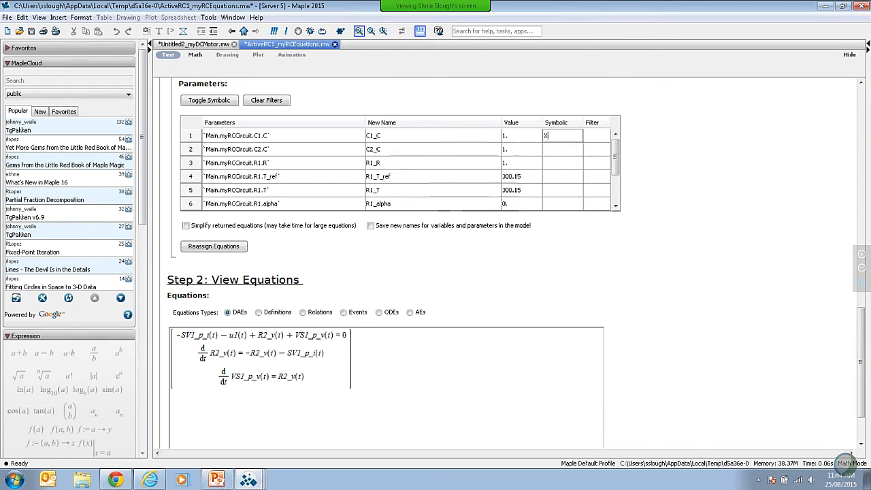
key(Tab)
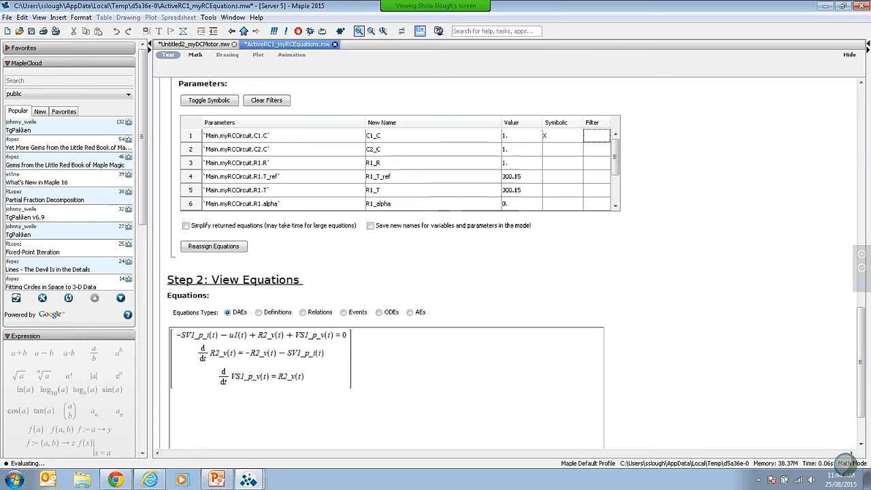
click(384, 140)
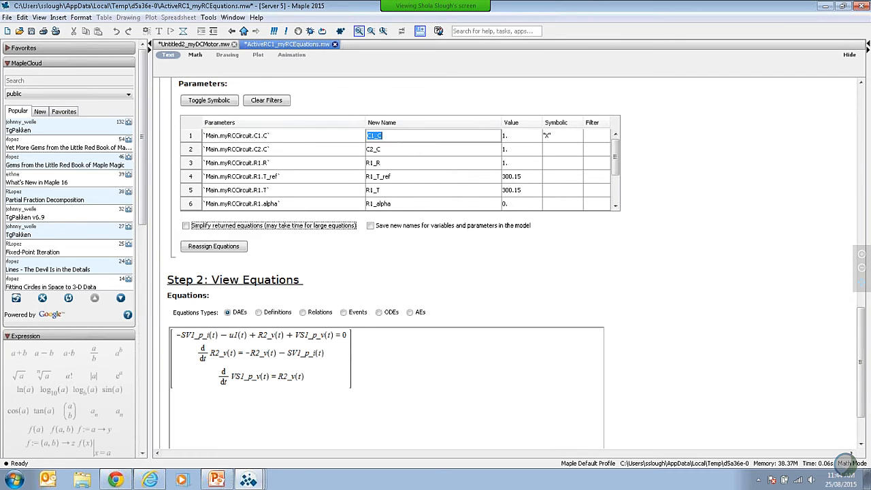
text(C)
key(Tab)
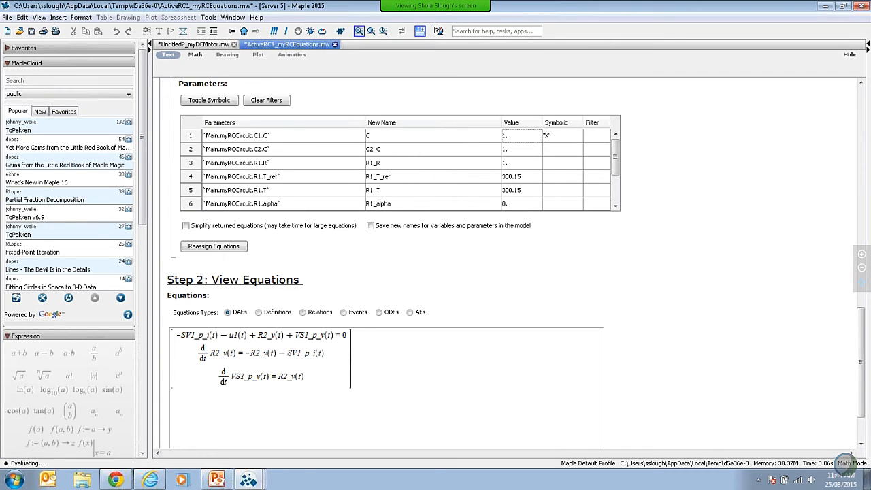
Step: Mark the R1 resistance parameter as symbolic with X and rename it R
click(553, 163)
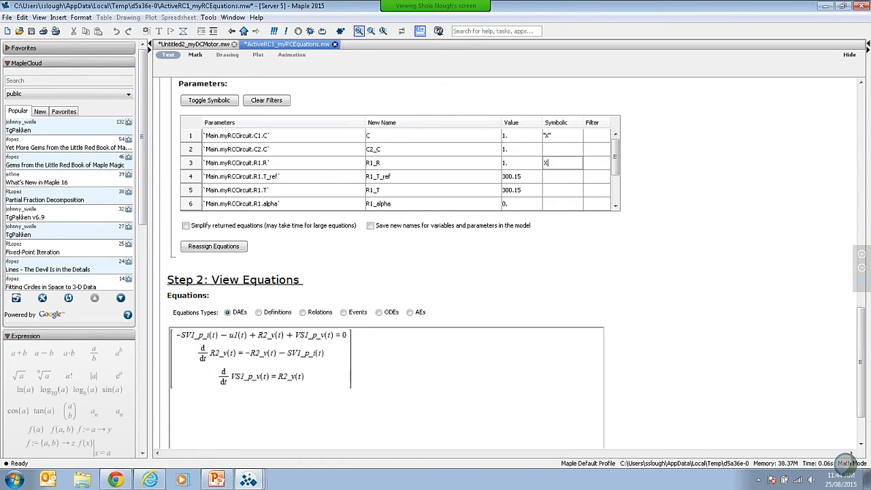
text(X)
key(Return)
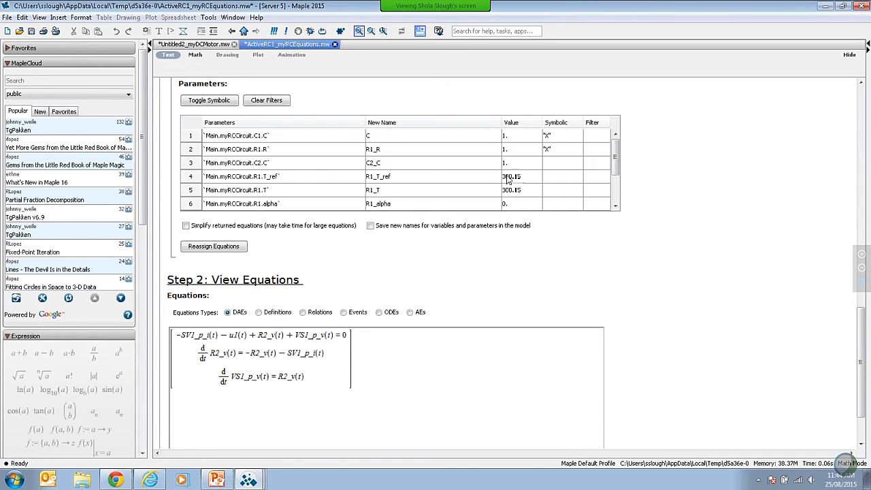
click(390, 147)
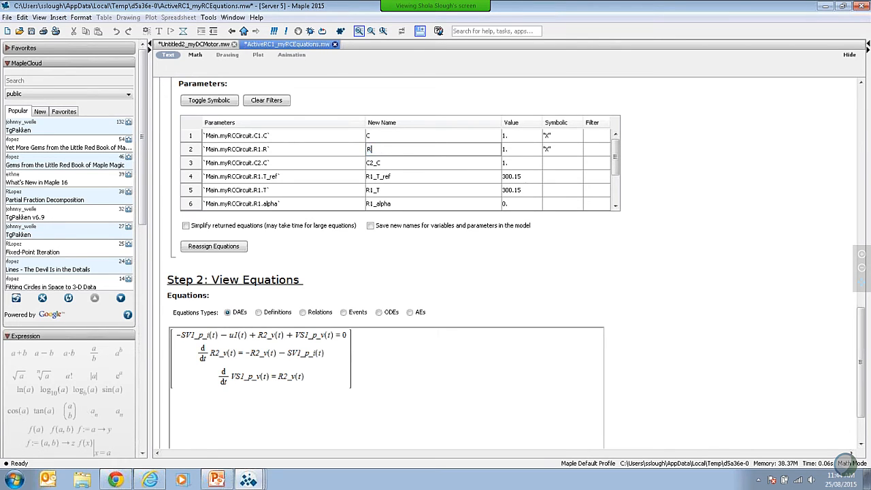
key(Return)
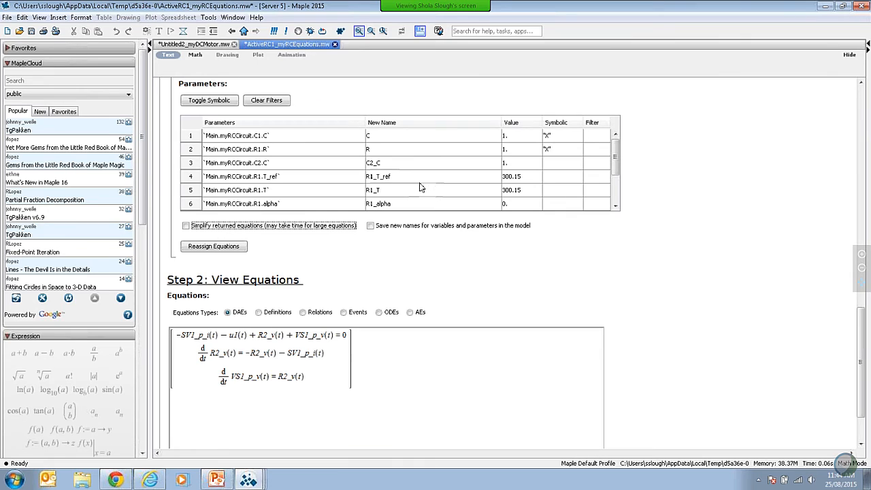
Step: Reassign the equations using the symbolic parameters C and R, and view the resulting DAEs
click(223, 249)
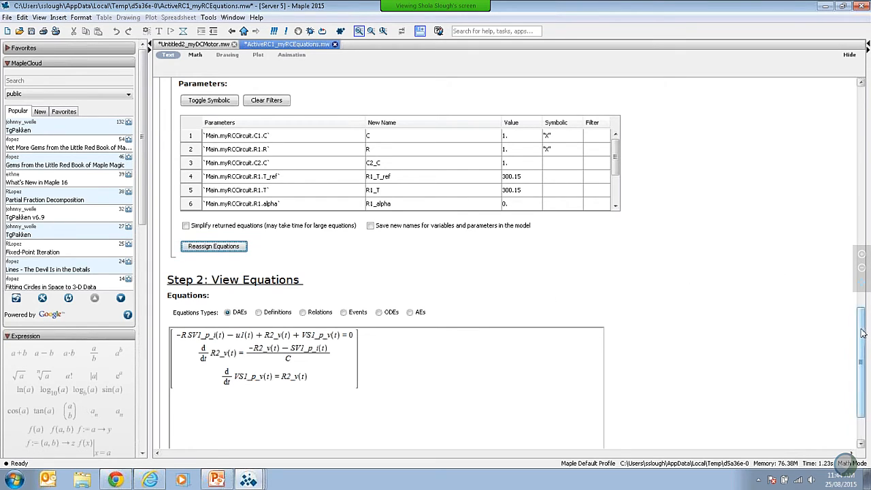
drag(863, 334, 866, 345)
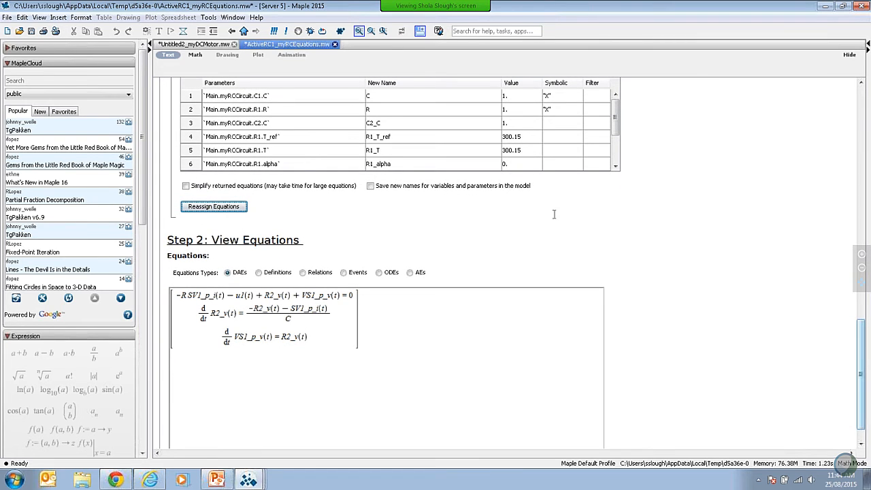
Step: View the ODEs and the AEs extracted from the myRCCircuit subsystem
scroll(393, 223, up, 1)
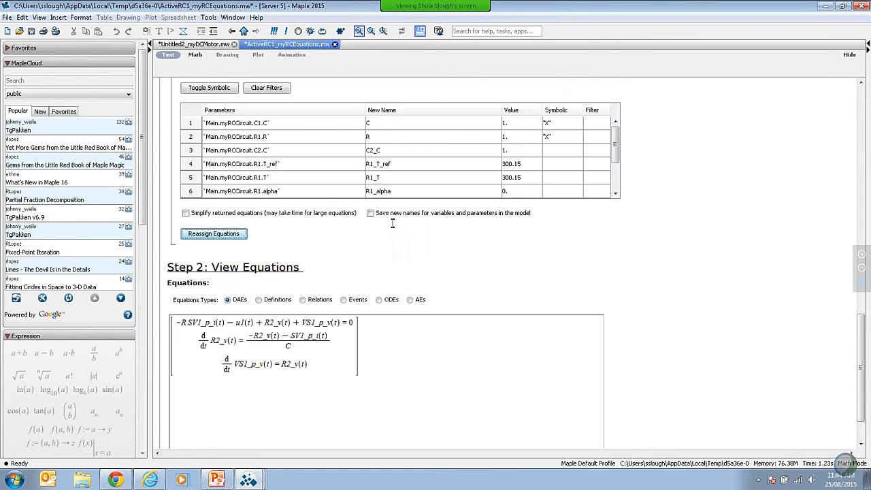
scroll(490, 274, down, 1)
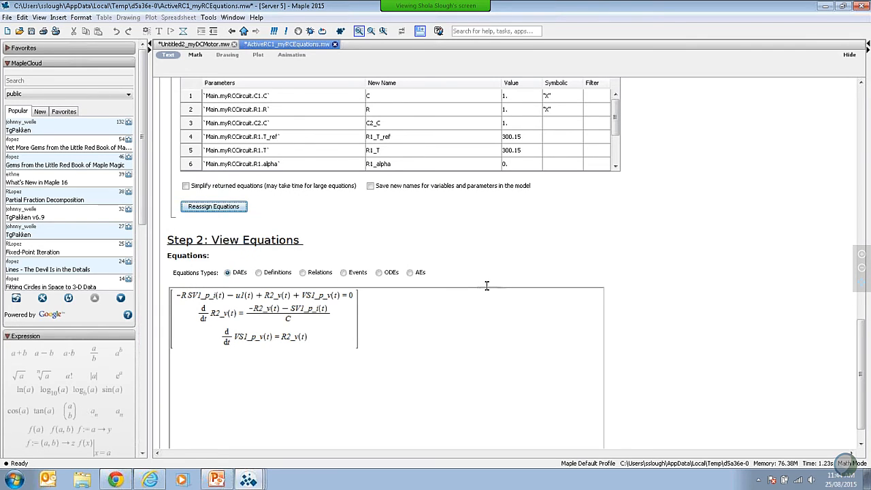
click(379, 273)
click(410, 273)
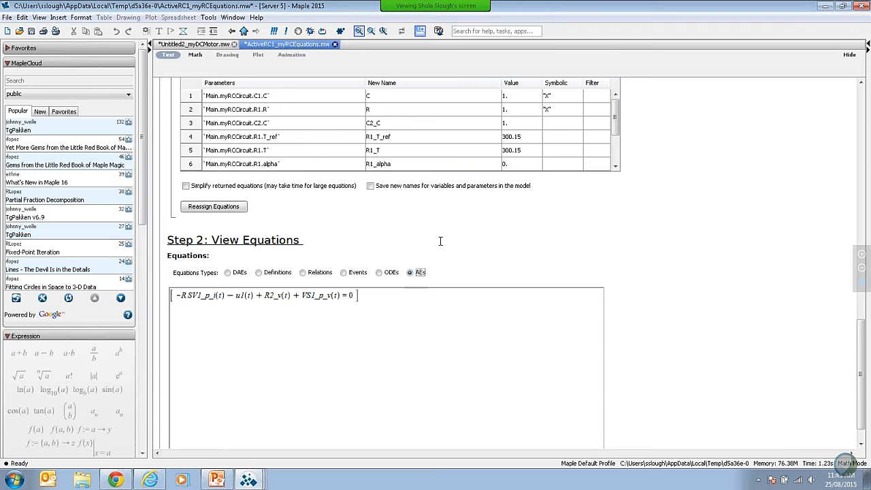
Step: Switch back to MapleSim, create a new model, and open the 5 DoF Robot example from the Multibody examples
click(825, 9)
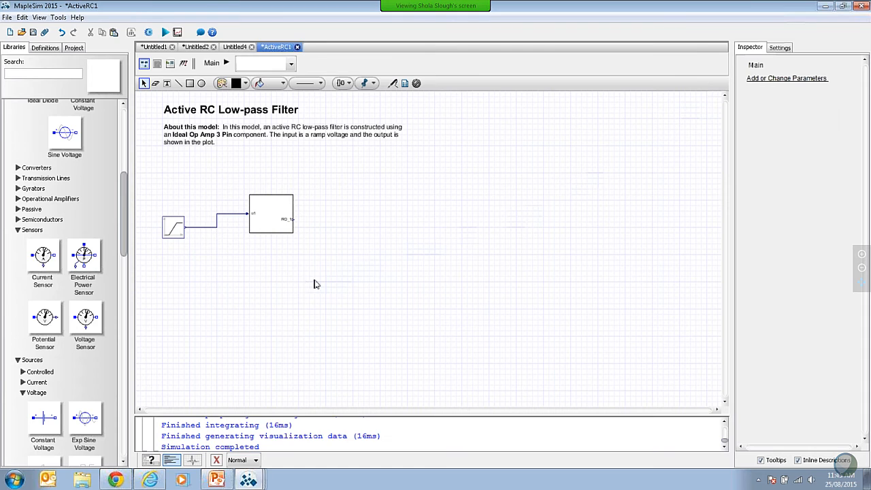
click(9, 33)
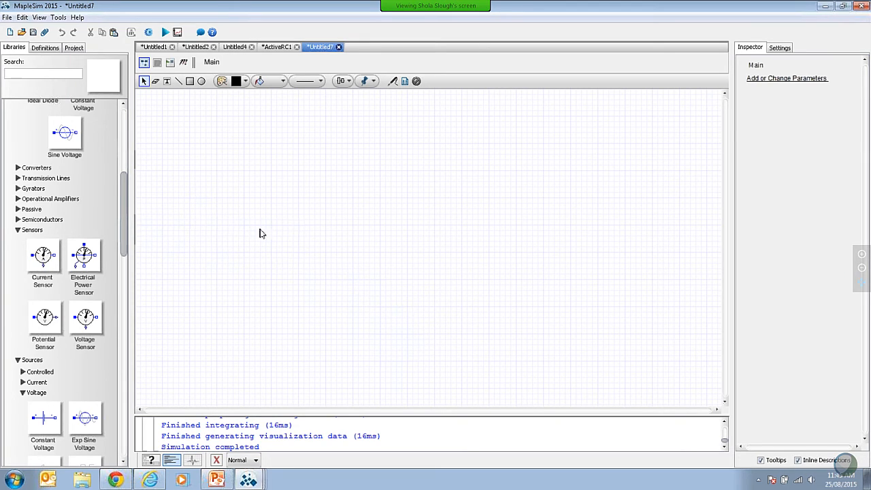
drag(124, 224, 122, 425)
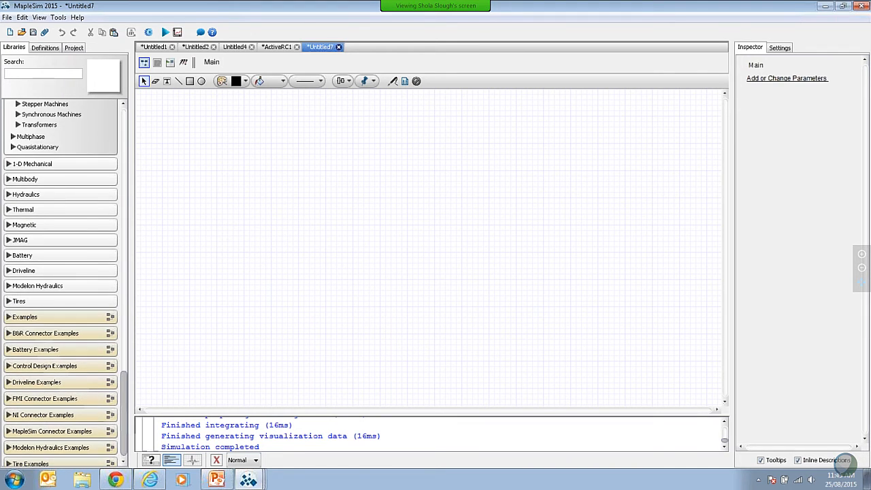
click(9, 318)
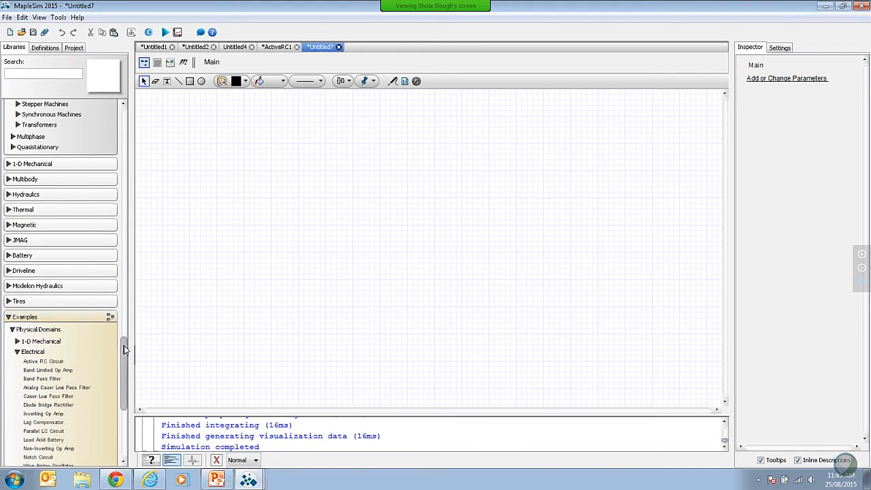
drag(124, 353, 99, 385)
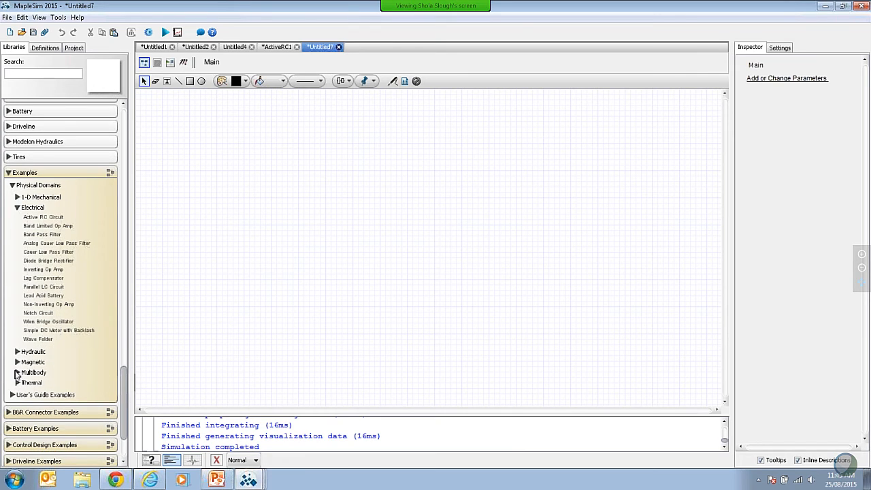
click(17, 373)
drag(123, 358, 108, 380)
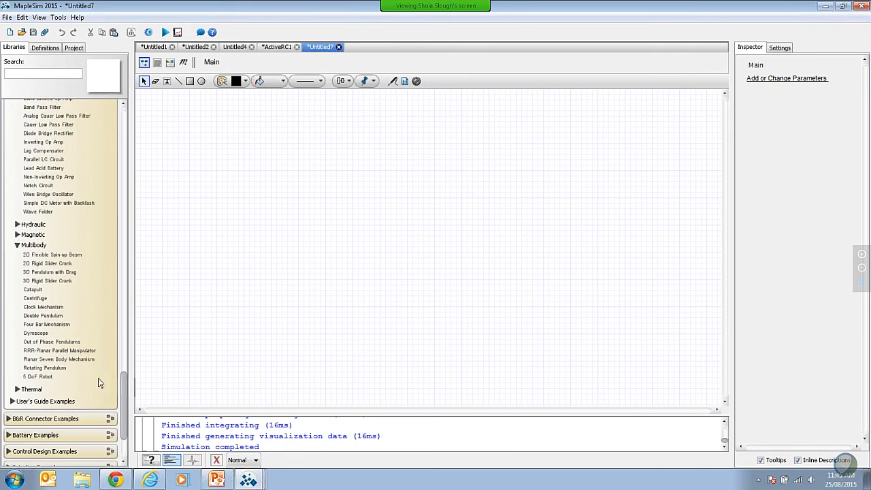
double_click(56, 376)
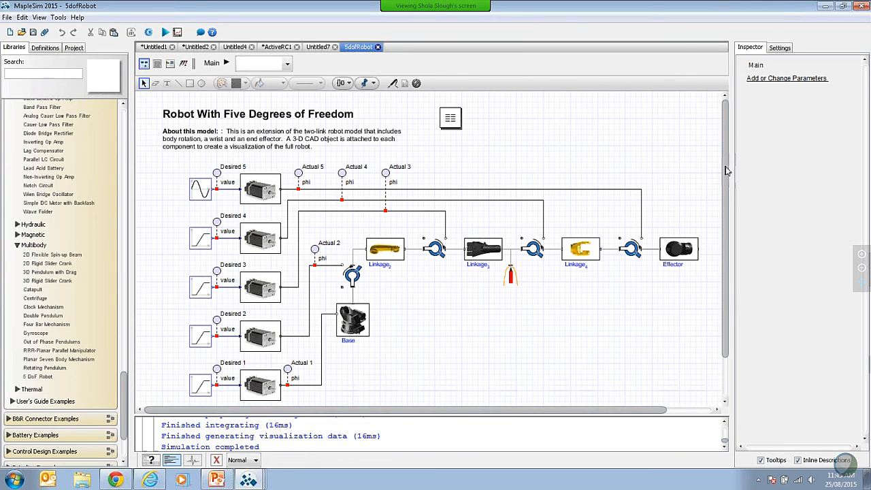
Step: Run the 5 DoF robot simulation and enlarge the 3-D Playback Window beside the plots
scroll(727, 180, down, 2)
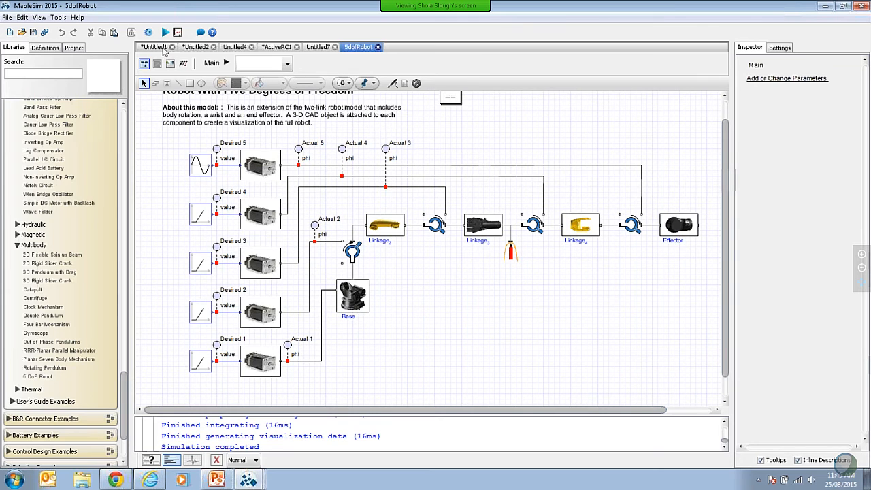
click(166, 32)
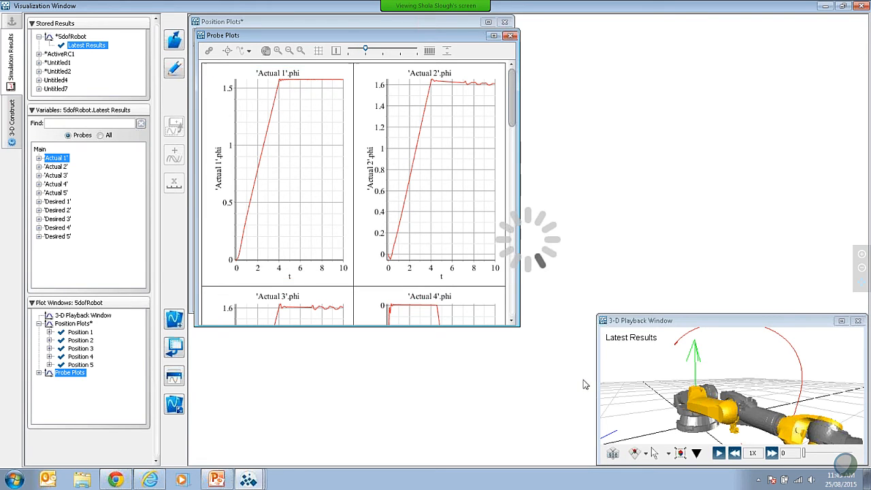
drag(597, 315, 382, 162)
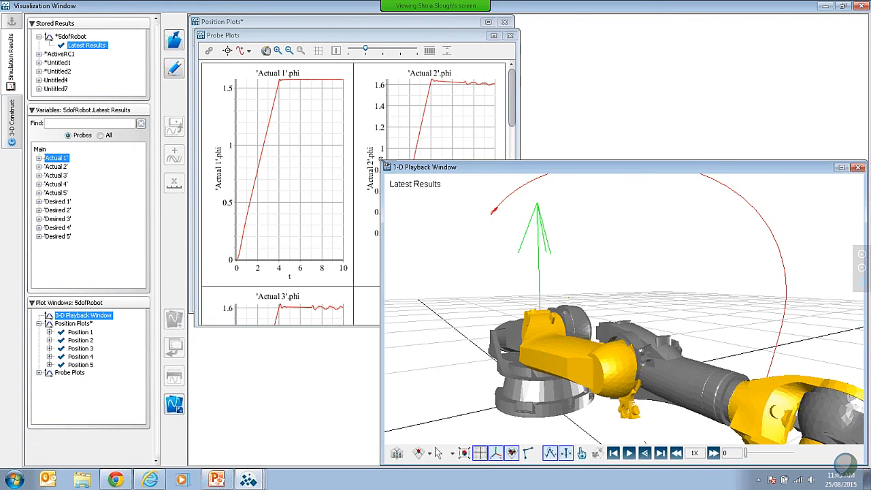
drag(435, 168, 404, 112)
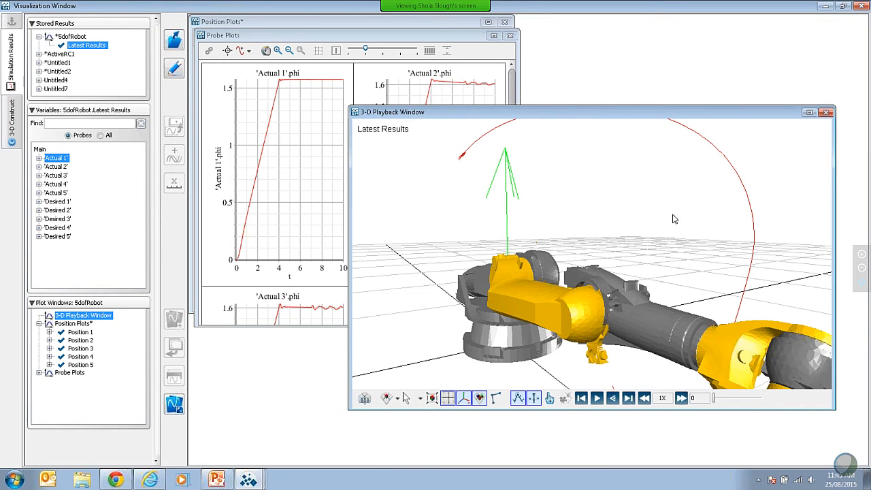
Step: Play the robot arm animation twice, viewing the whole arm and its traced path from above
scroll(678, 221, down, 3)
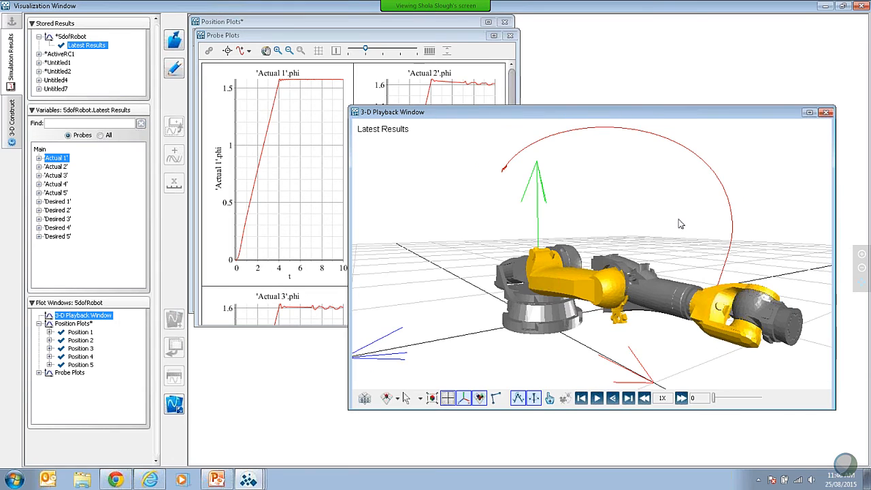
scroll(680, 225, down, 2)
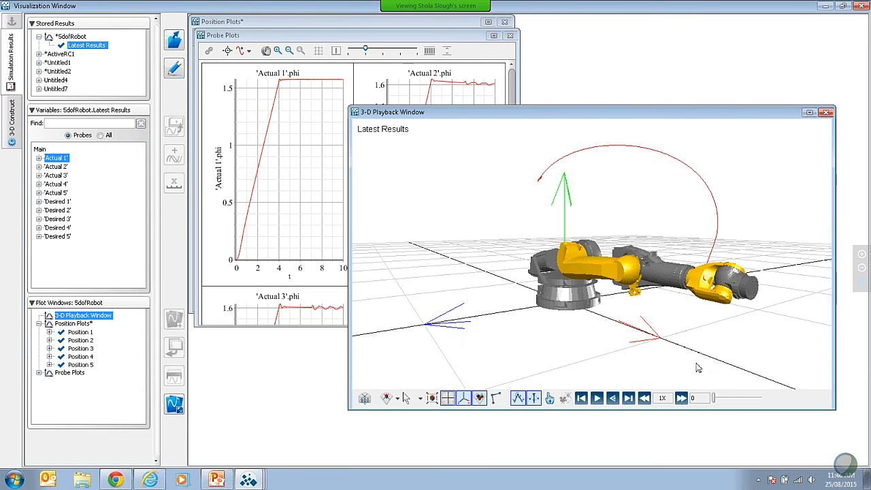
drag(484, 341, 503, 317)
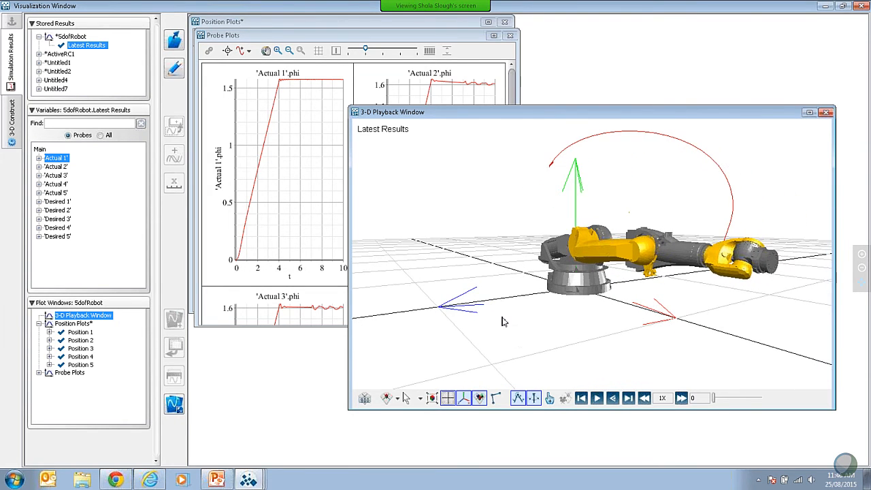
drag(557, 345, 535, 256)
drag(483, 281, 518, 281)
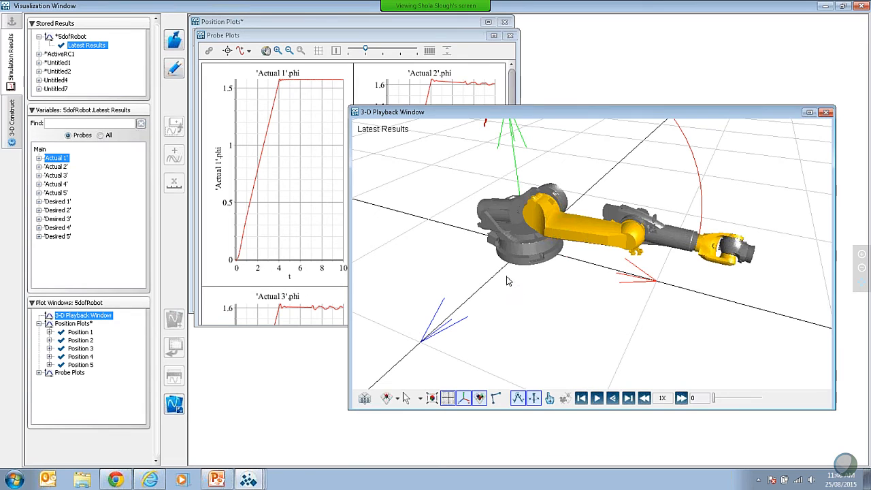
scroll(515, 287, down, 3)
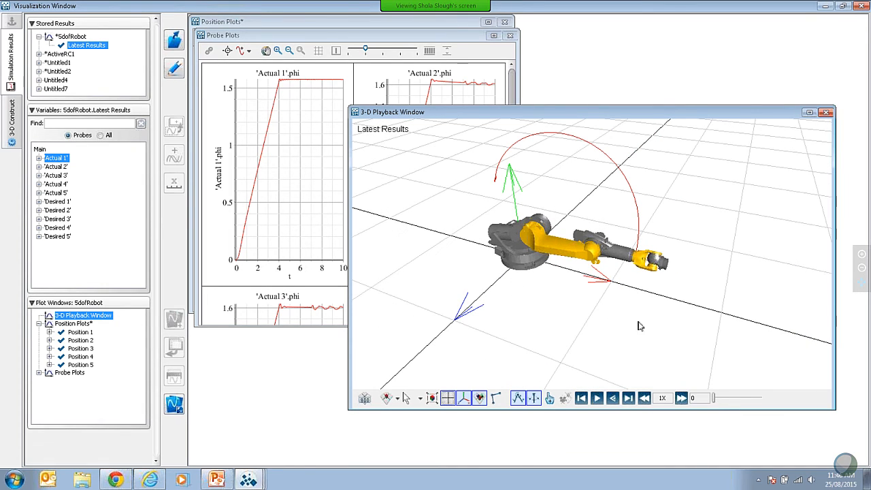
click(597, 397)
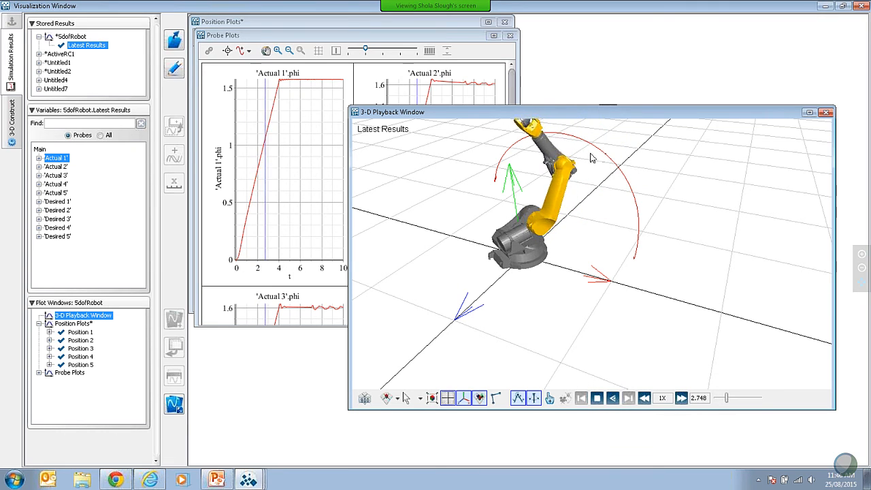
drag(538, 334, 563, 357)
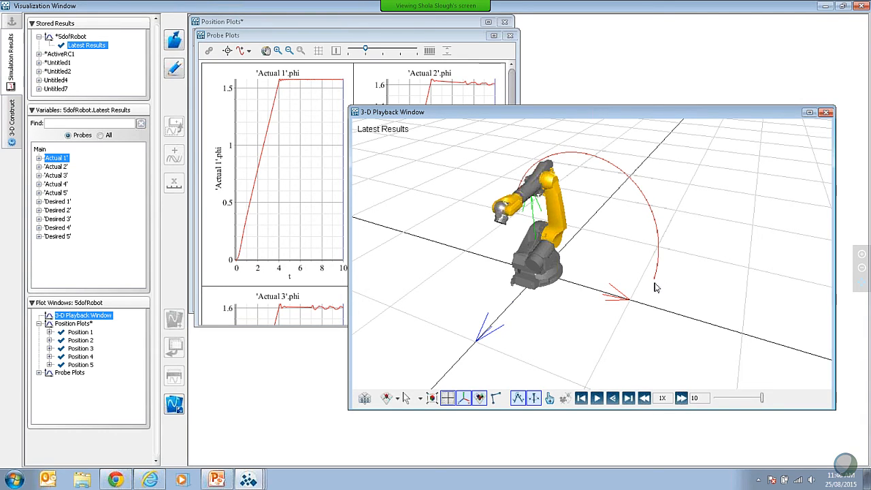
click(598, 400)
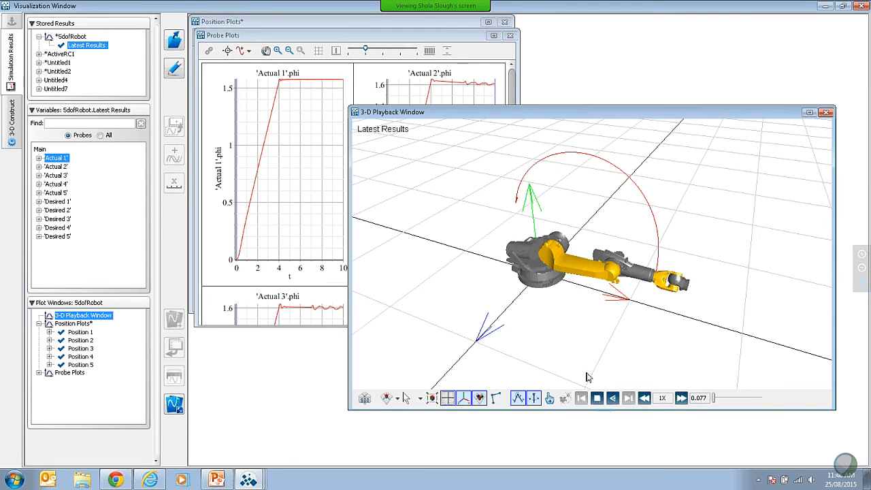
Step: Maximize the Probe Plots, zoom in on the Actual 1 phi curve from about t = 4, and restore the window
click(424, 43)
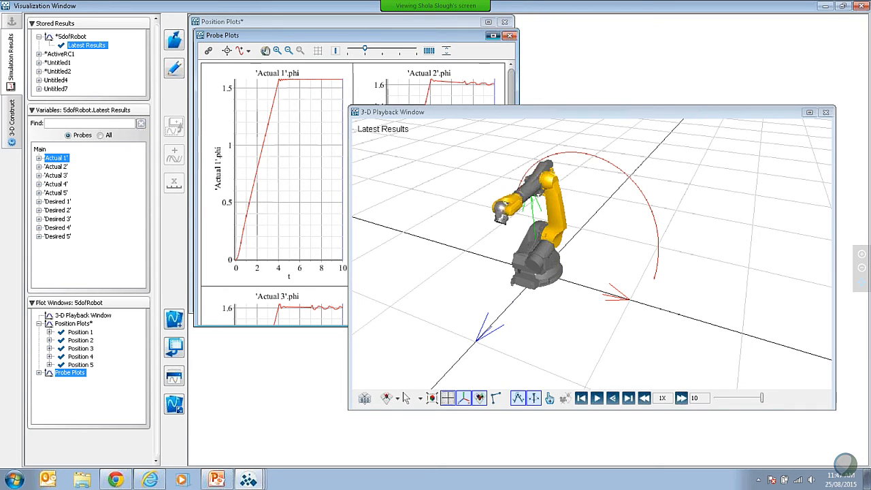
click(493, 35)
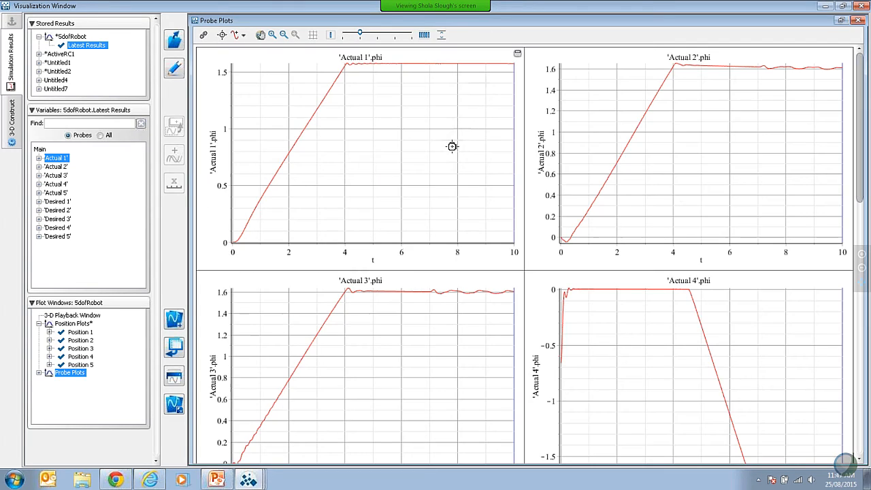
click(272, 35)
drag(331, 127, 452, 59)
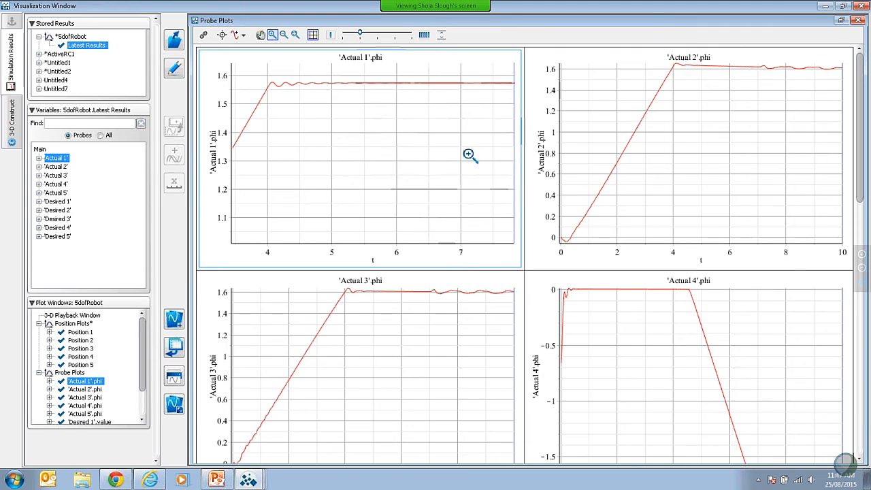
click(844, 21)
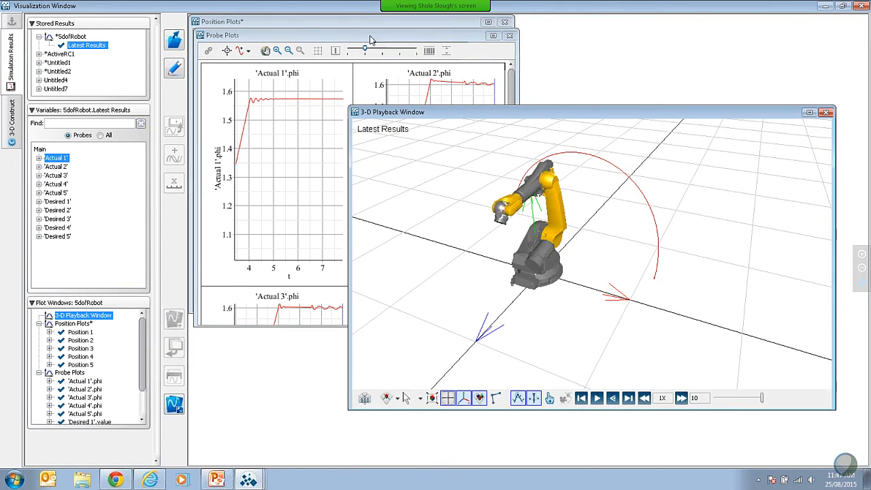
Step: Move the Probe Plots aside, maximize the Position Plots, and compare Desired 1 with Actual 1 around t = 4 in Position 1
drag(371, 41, 417, 103)
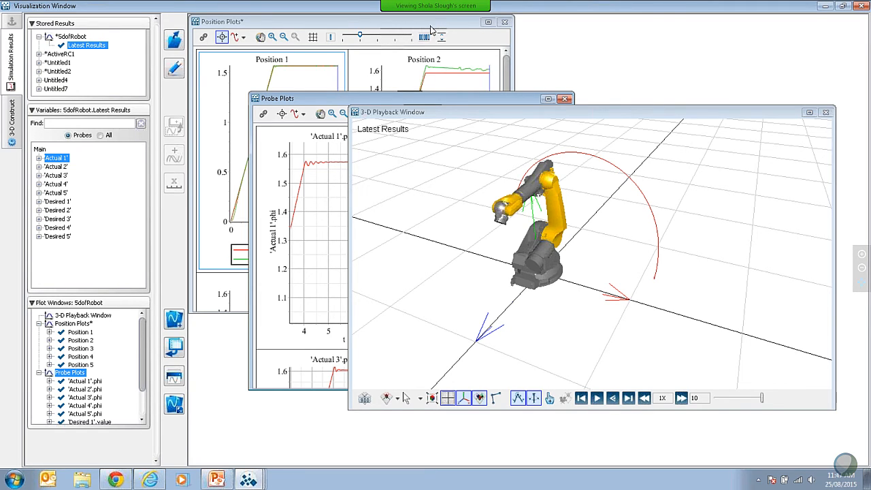
click(488, 25)
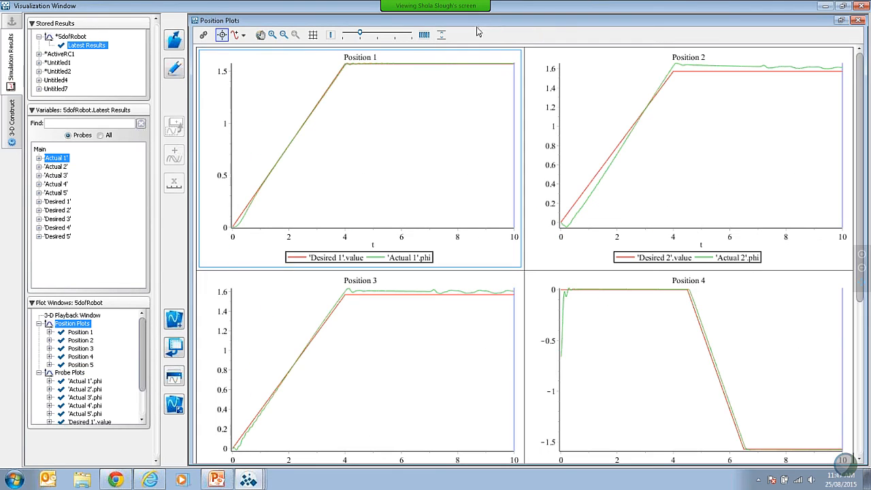
click(272, 34)
drag(338, 119, 471, 60)
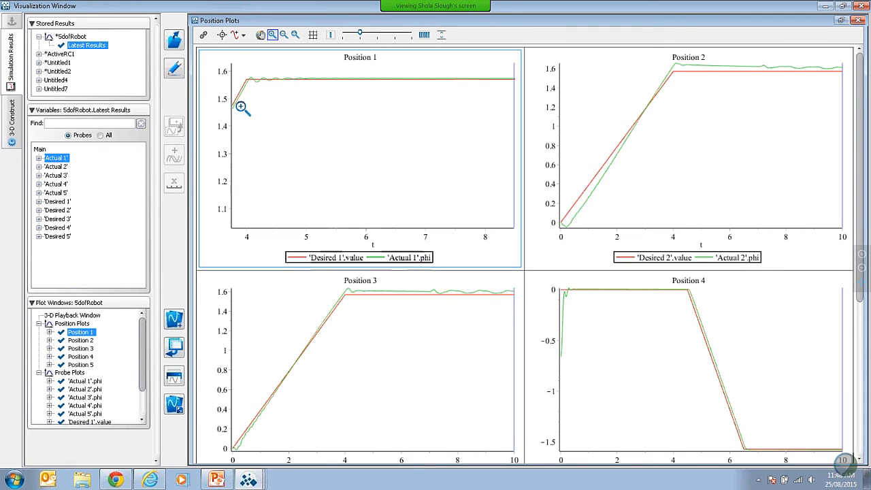
drag(364, 144, 217, 68)
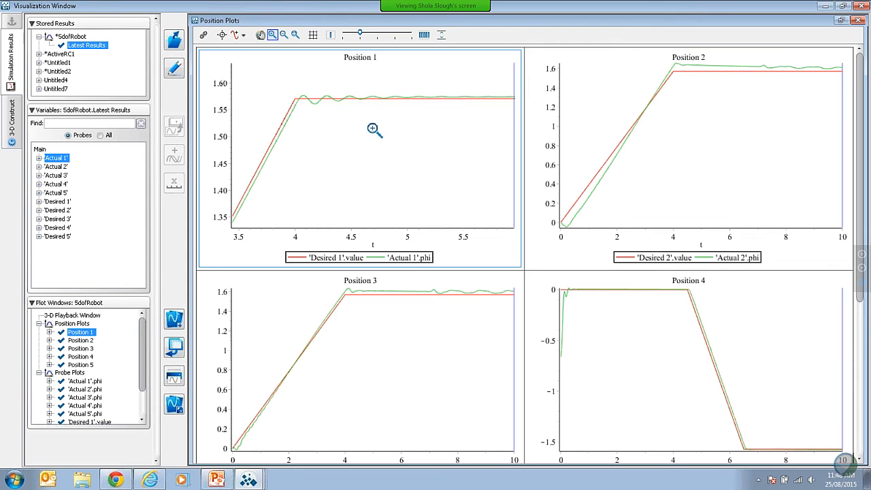
Step: Reset the zoom of the Position 1 plot, turn on plot linking for the Position Plots, and restore the window
click(295, 35)
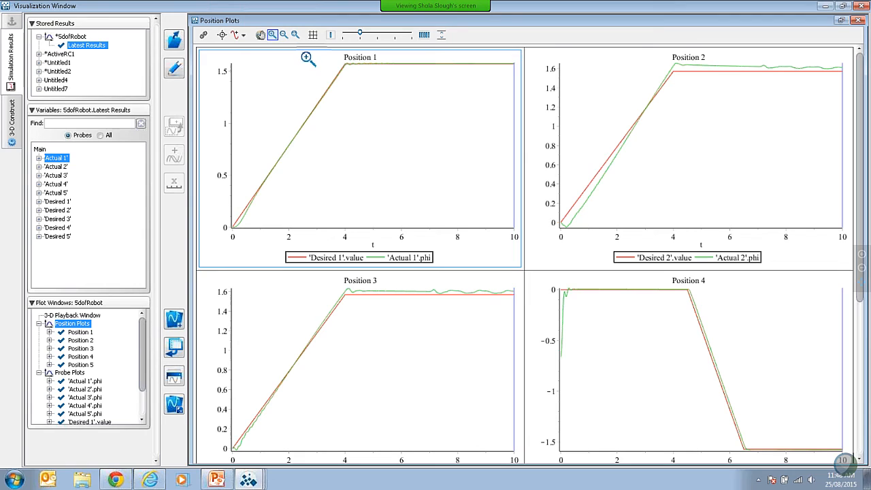
click(204, 36)
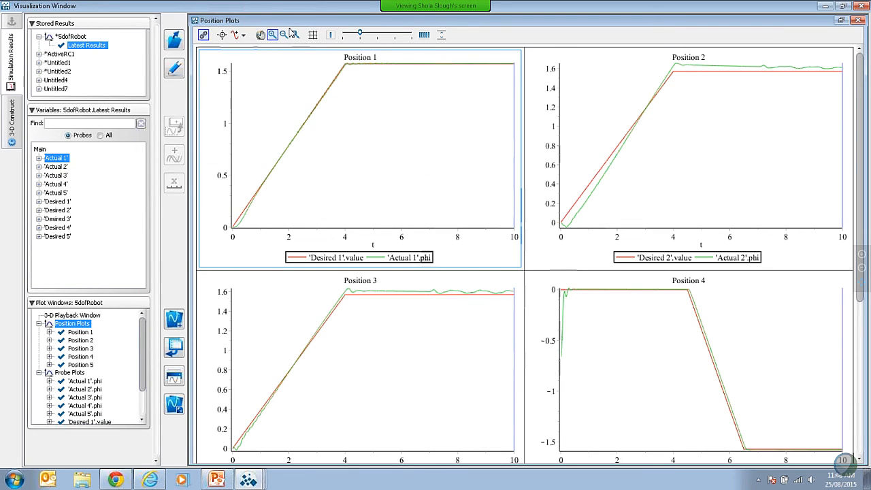
click(842, 20)
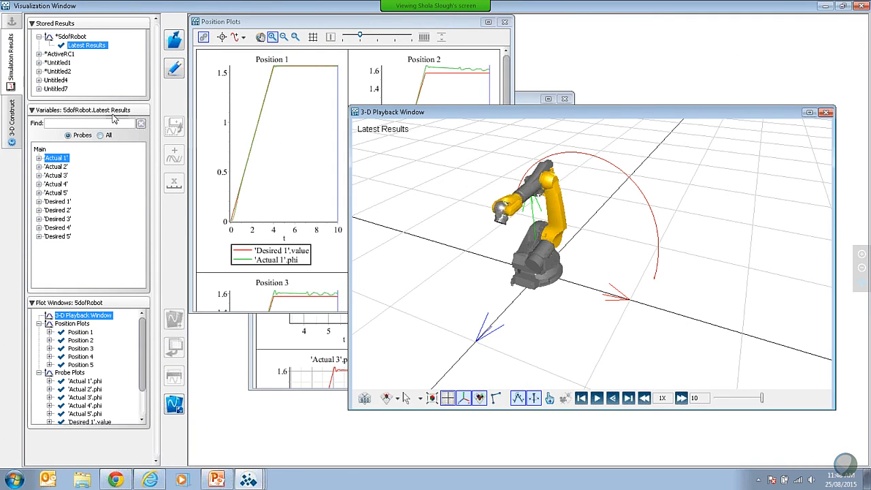
Step: Plot the Desired 5 value probe in a new plot window and maximize that window
click(39, 236)
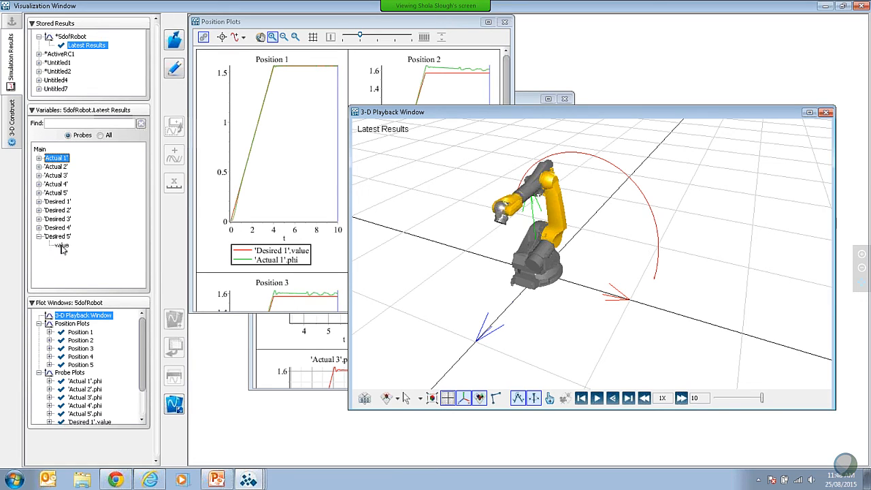
click(62, 246)
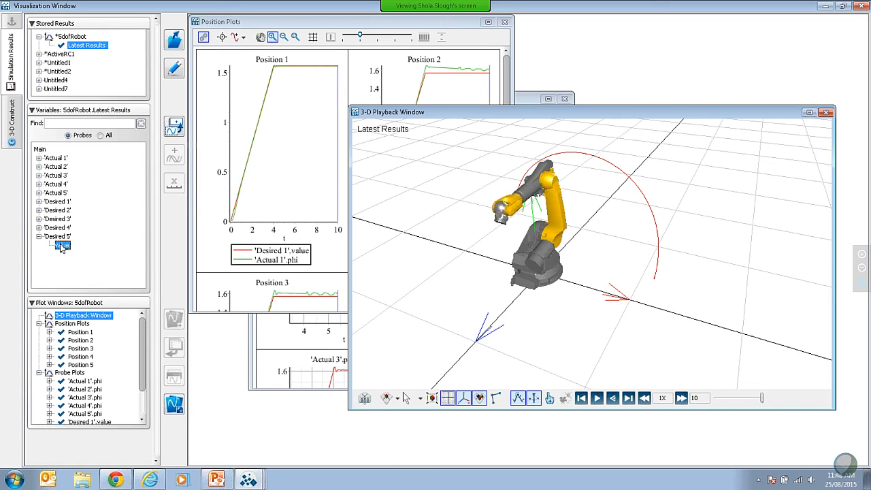
click(175, 127)
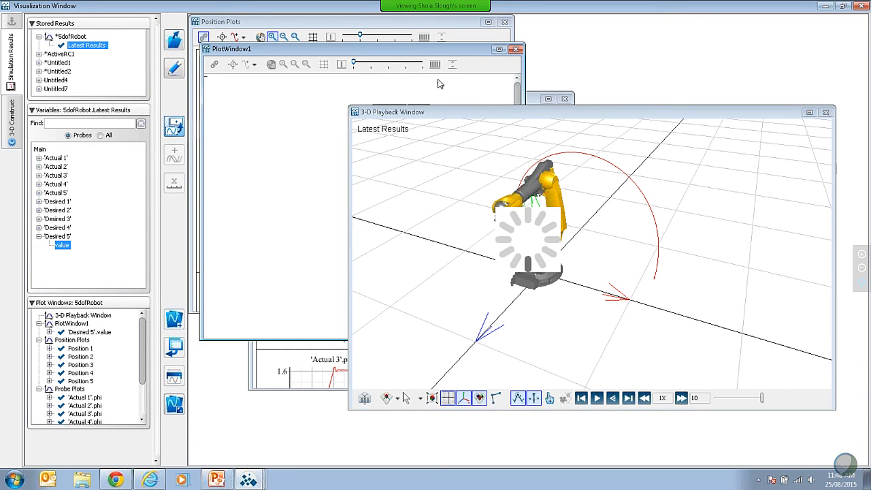
click(499, 49)
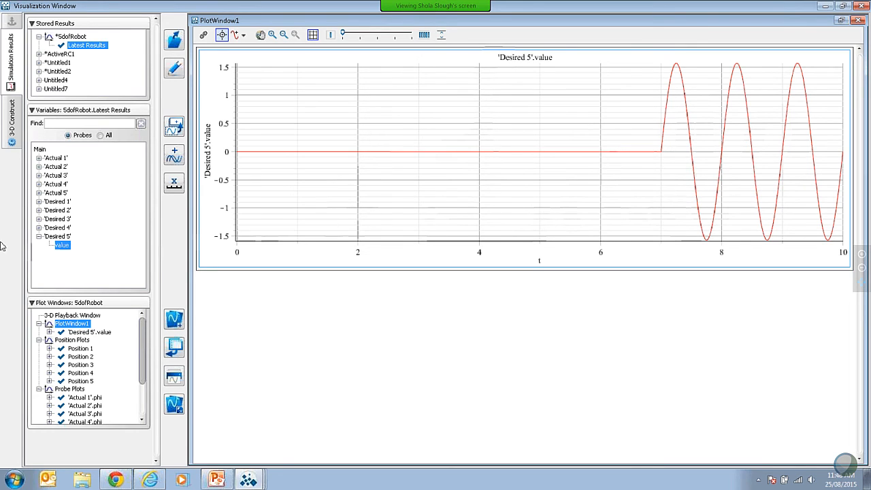
Step: Overlay Actual 5 phi on the Desired 5 plot and zoom in on the oscillation from about t = 7 to 10
click(39, 194)
click(58, 202)
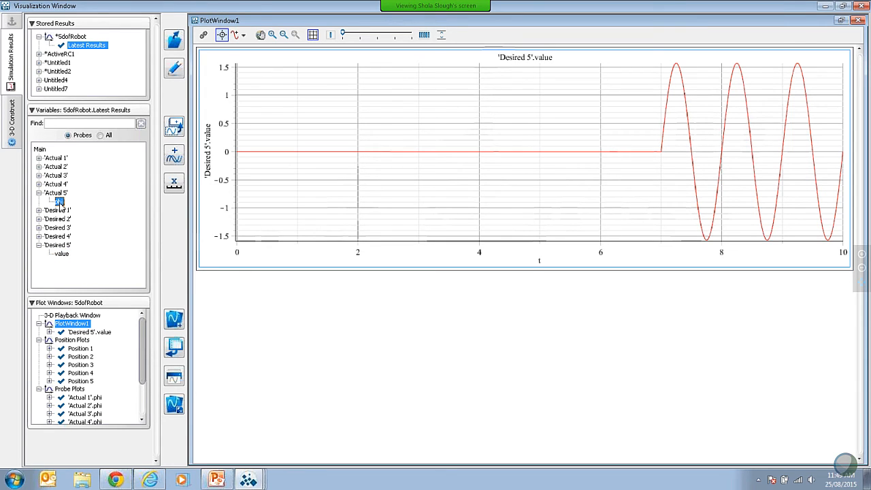
drag(59, 200, 602, 160)
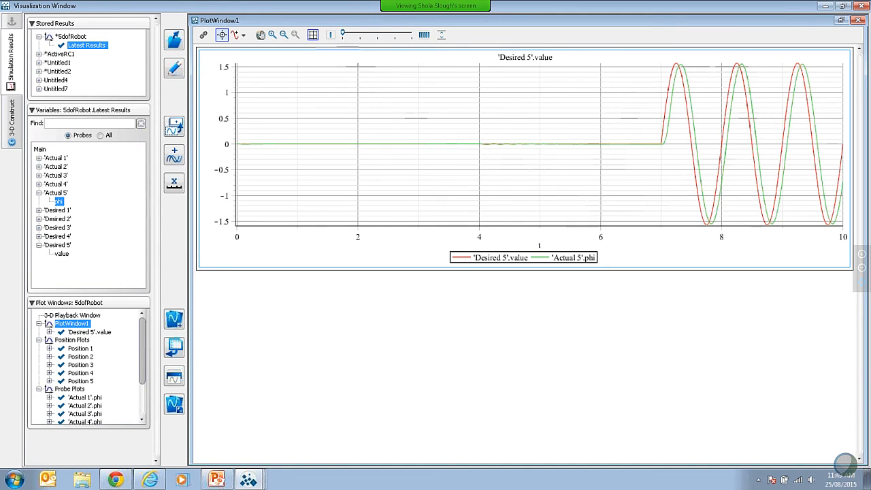
click(272, 35)
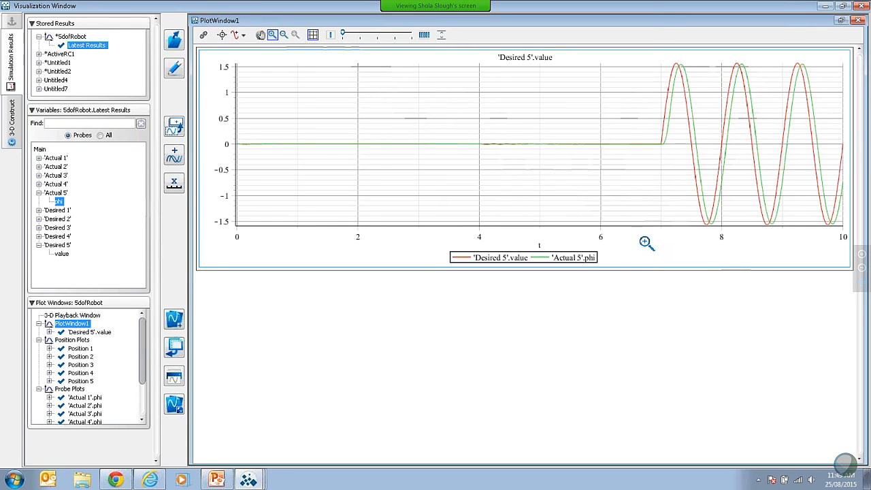
drag(644, 243, 857, 62)
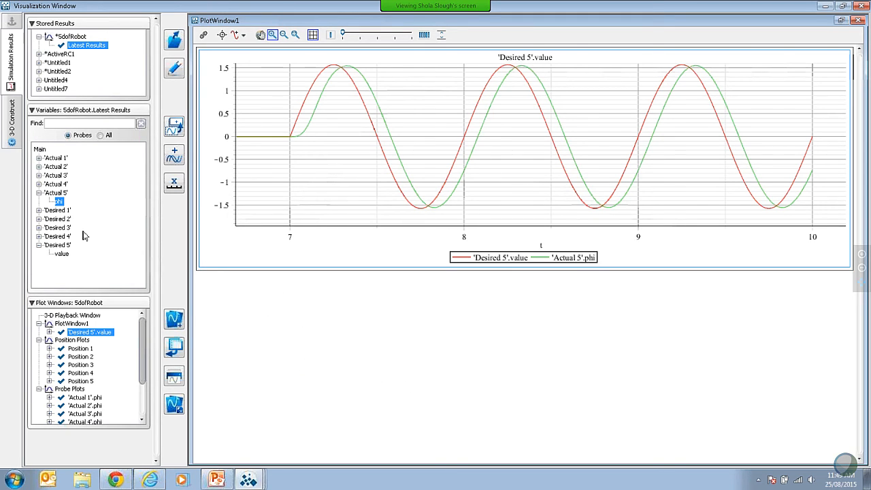
Step: Add Actual 1 phi as a separate plot beneath the Desired 5 plot in the same plot window
click(39, 158)
click(59, 167)
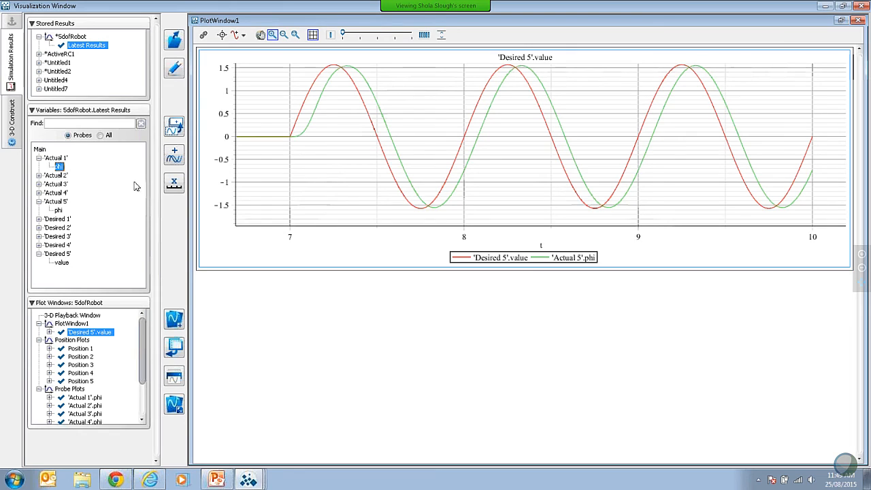
click(176, 127)
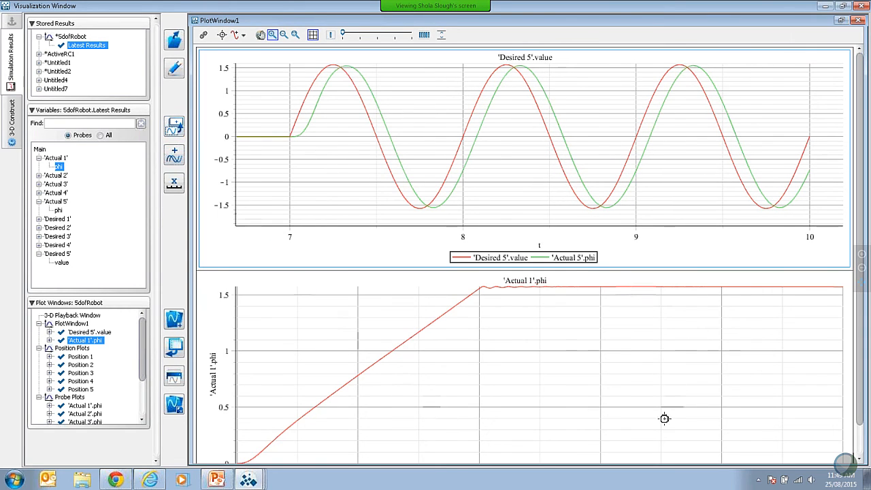
scroll(862, 251, down, 2)
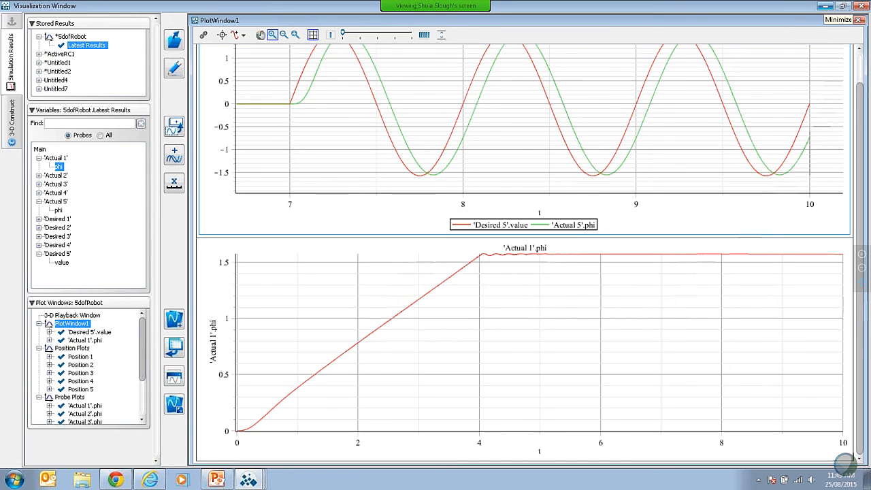
Step: Return to the robot diagram and look inside the Desired 1 servo subsystem and its nested motor subsystem
click(825, 5)
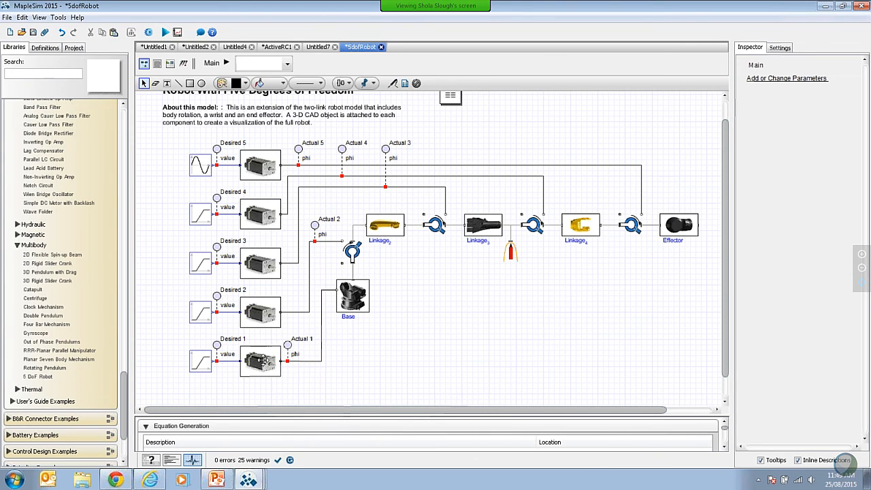
double_click(261, 362)
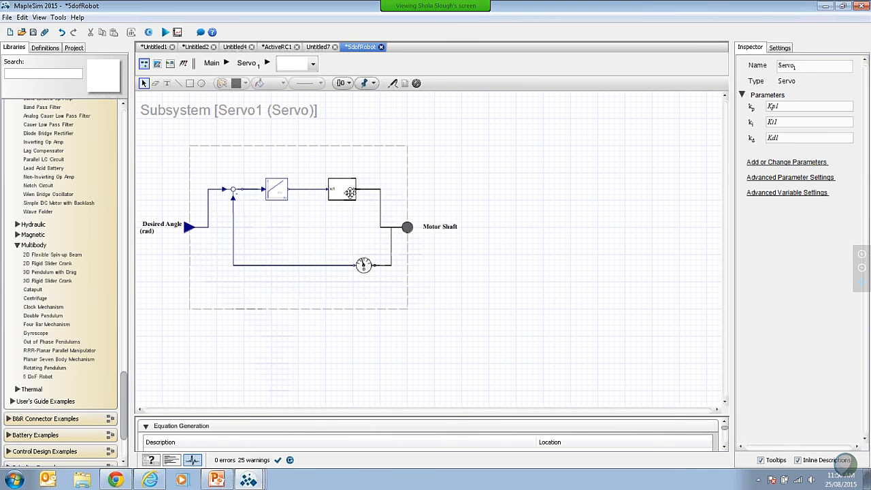
double_click(350, 192)
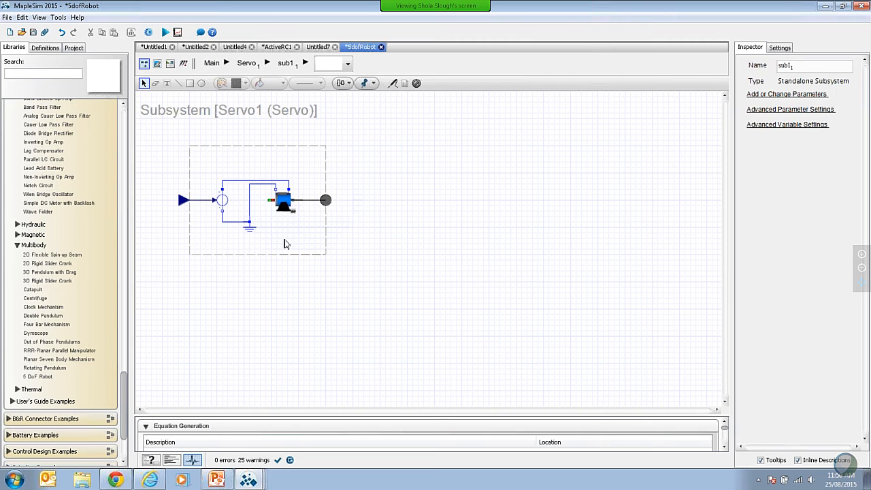
Step: Reopen the simulation results, list all variables, and add Servo1 MotorShaft tau to the secondary axis of the Actual 1 phi plot
click(178, 32)
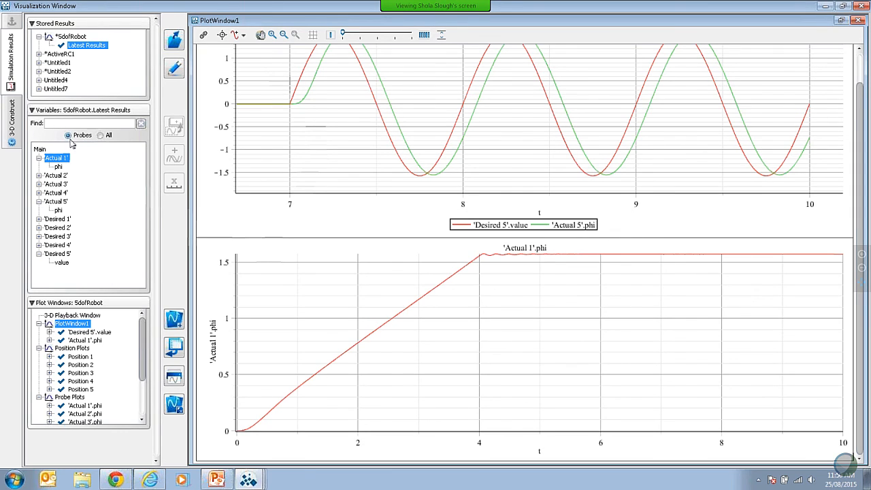
click(100, 135)
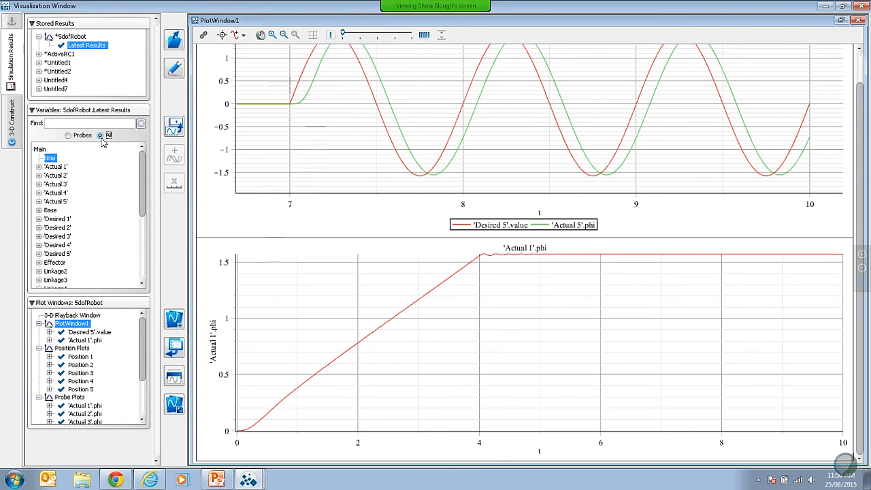
drag(141, 178, 137, 250)
click(38, 237)
click(49, 212)
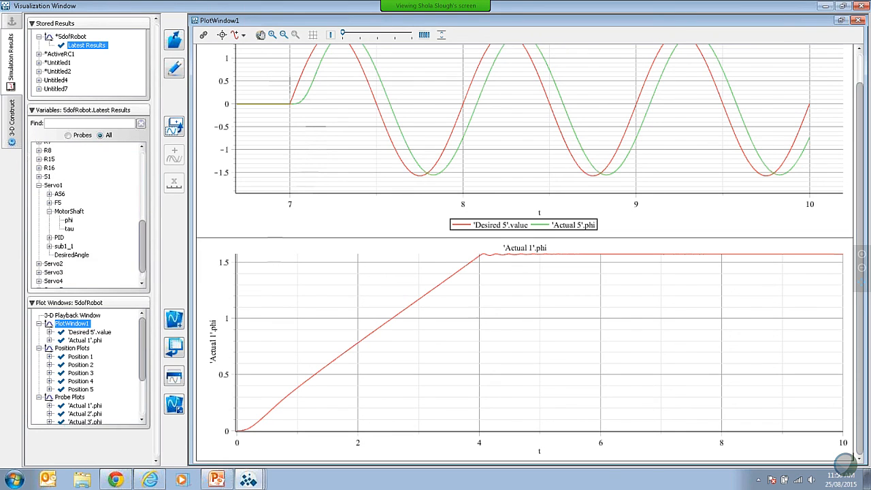
click(69, 228)
click(324, 291)
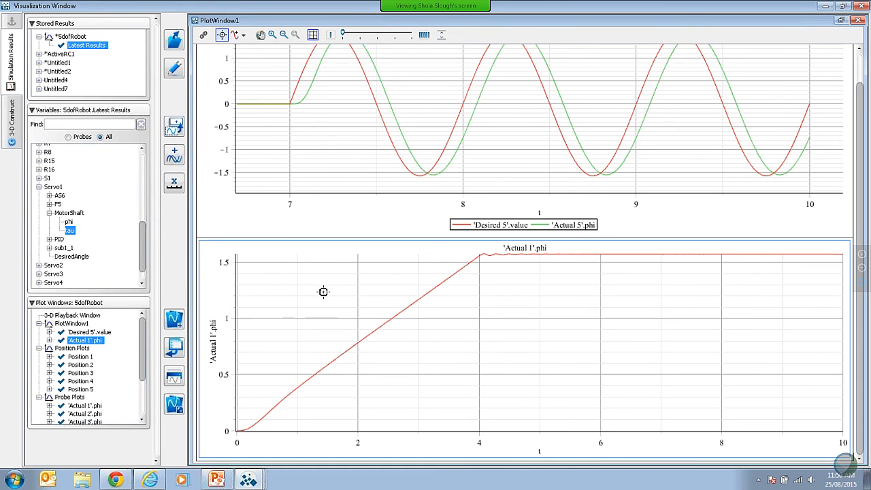
right_click(71, 233)
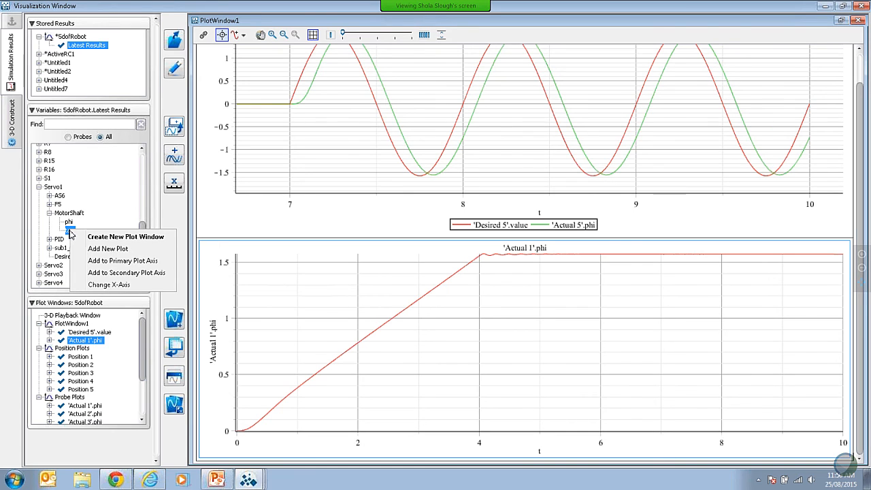
click(114, 273)
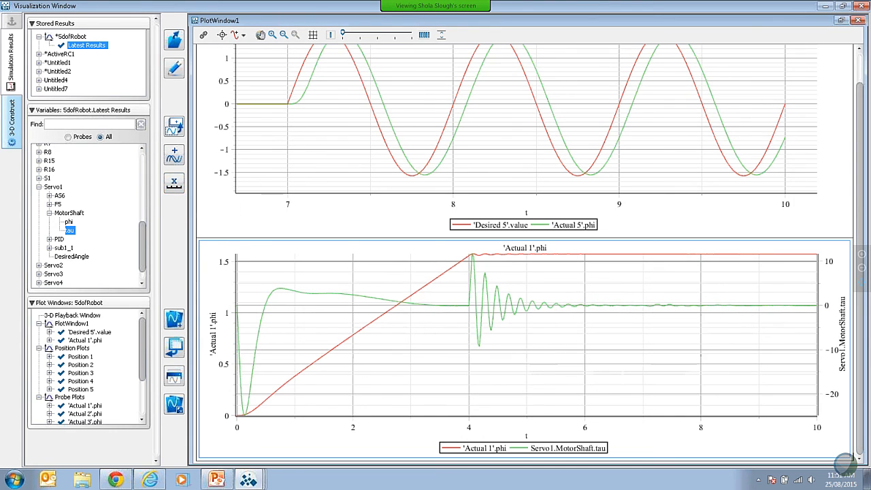
Step: Show the robot's 3-D construction view beside the model diagram and view the arm from above
click(11, 123)
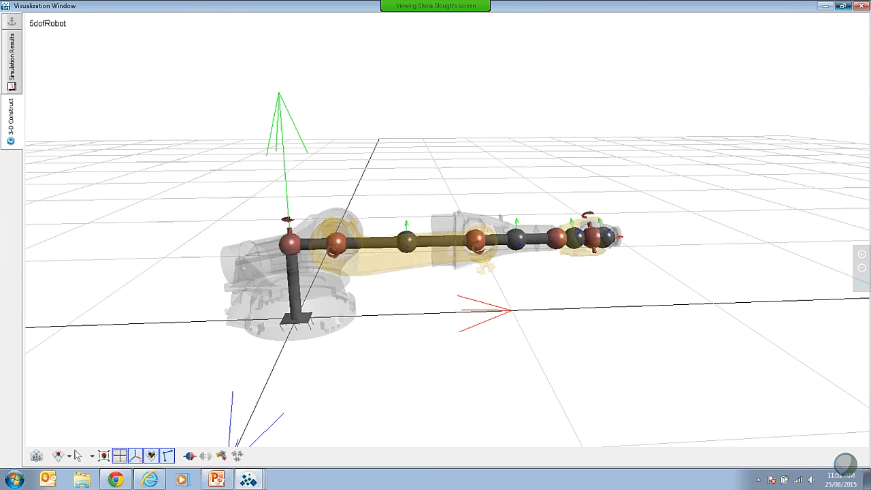
click(842, 6)
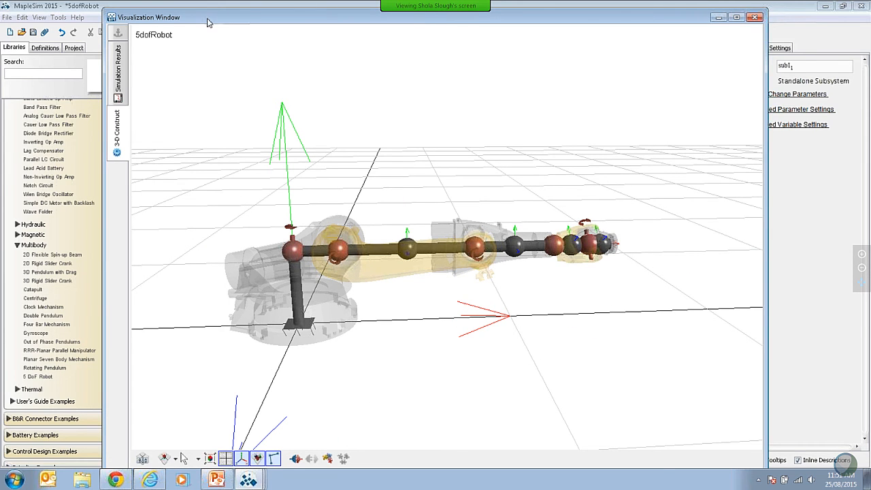
drag(204, 20, 360, 26)
click(235, 46)
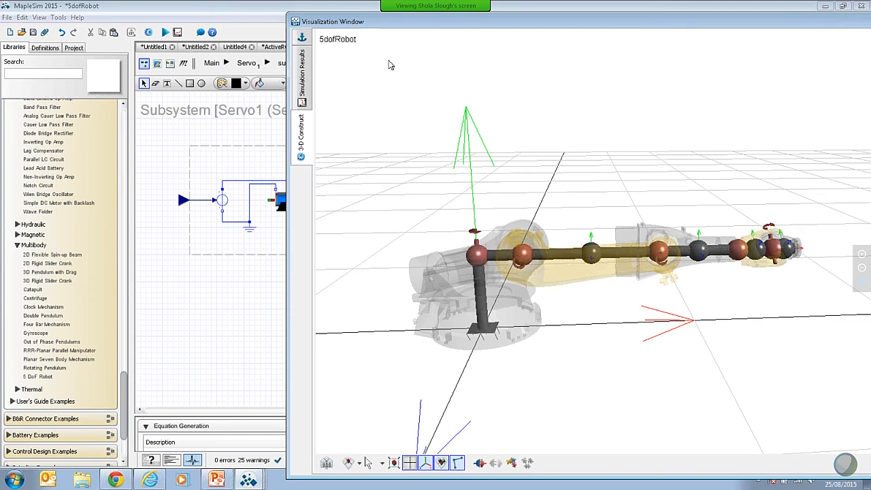
drag(743, 358, 591, 330)
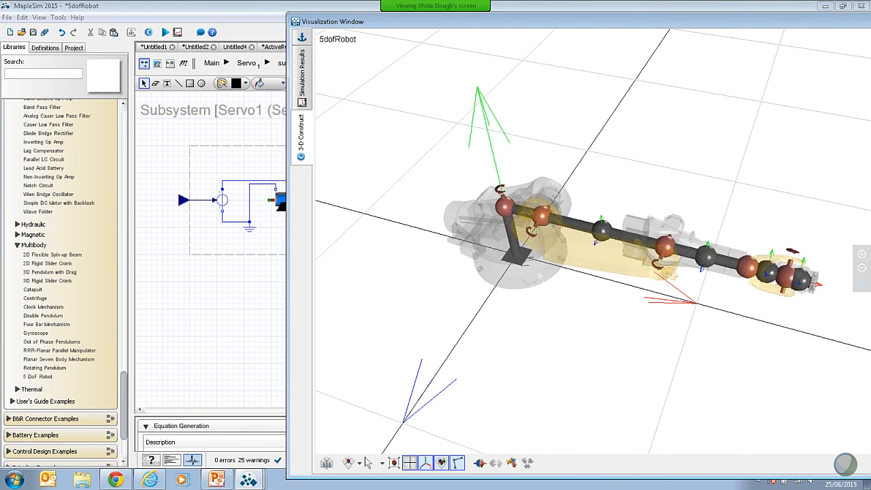
Step: Locate the Linkage2 mass in the diagram from the 3-D view, highlight its CAD geometry in 3-D, and maximize the visualization window
click(605, 228)
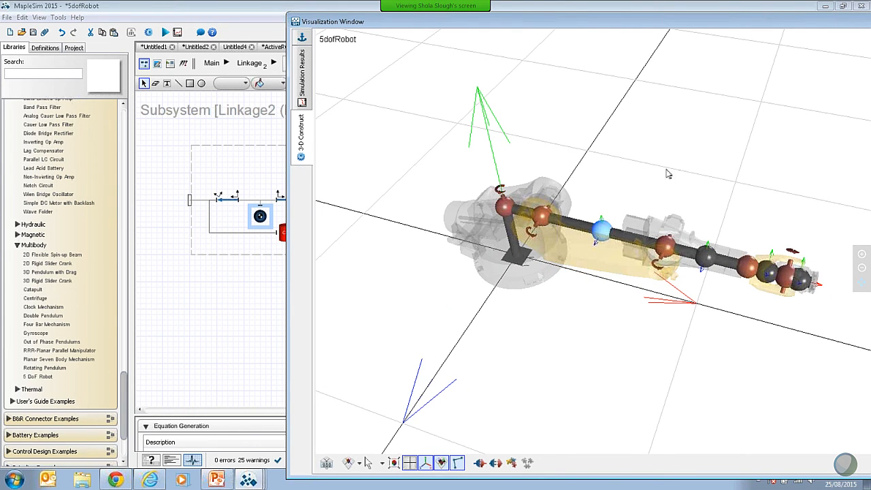
drag(627, 22, 661, 23)
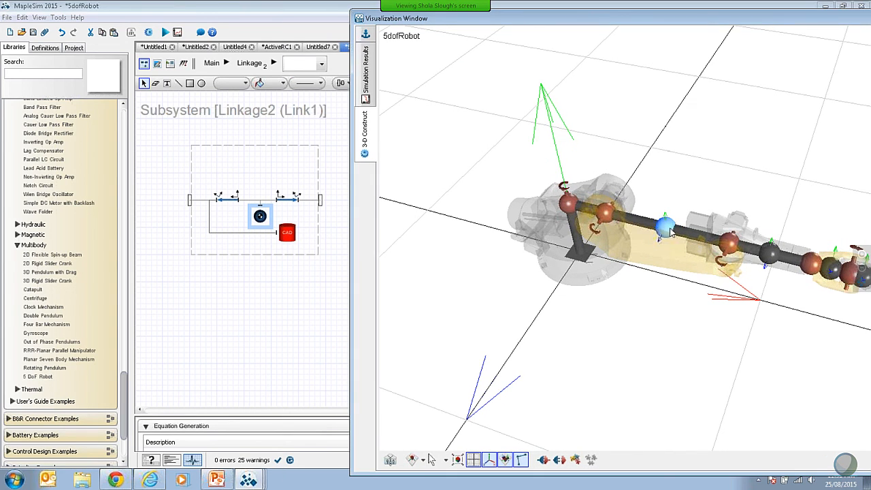
click(287, 232)
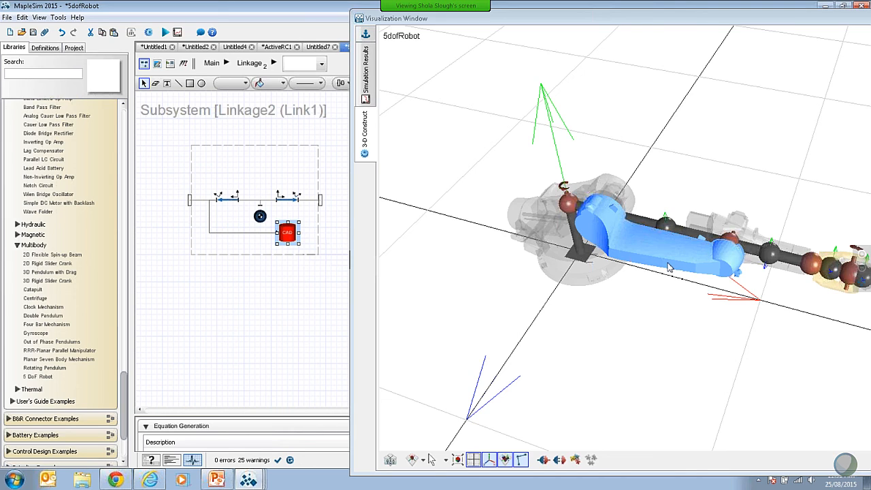
drag(802, 22, 619, 25)
click(802, 24)
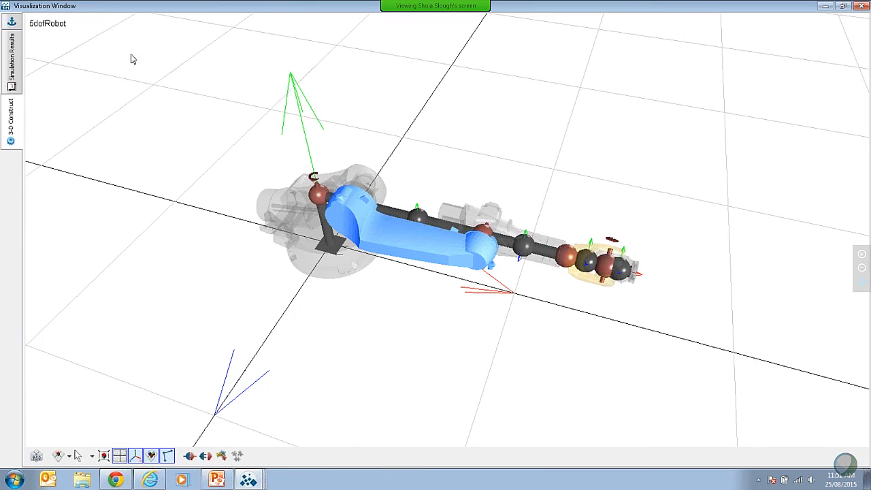
Step: Return to the simulation results and save the latest 5dofRobot results as initial_results
click(11, 60)
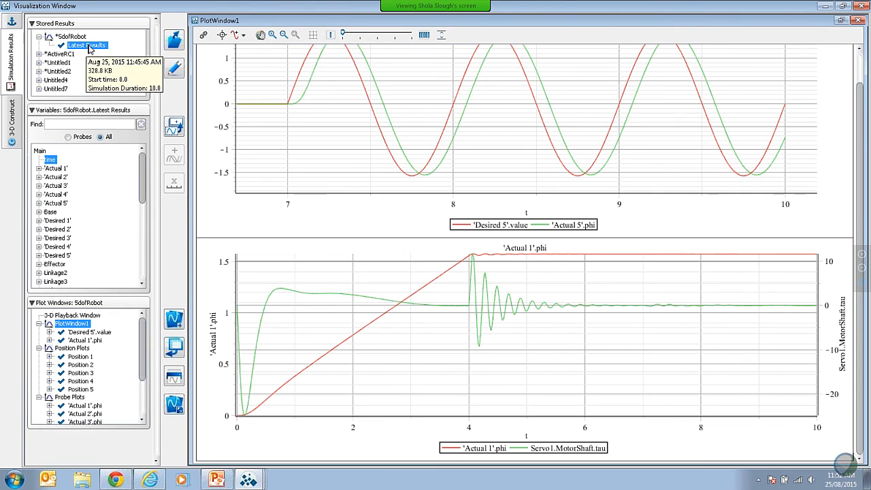
right_click(88, 48)
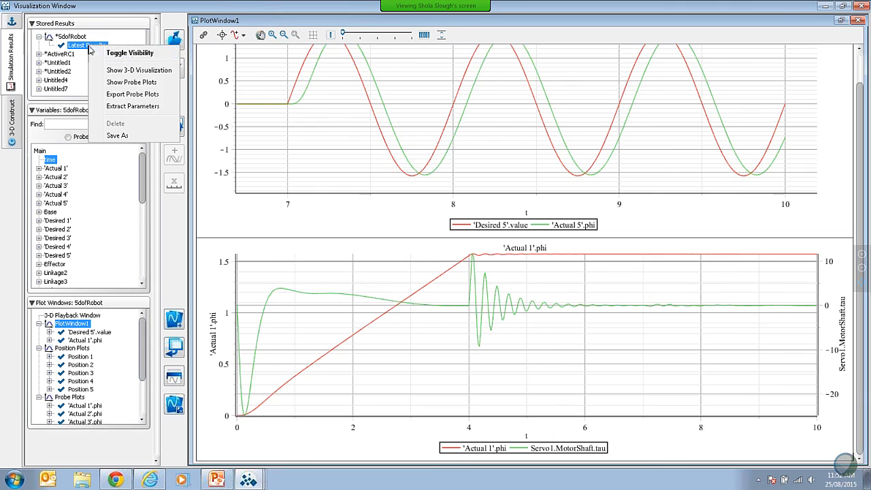
click(128, 136)
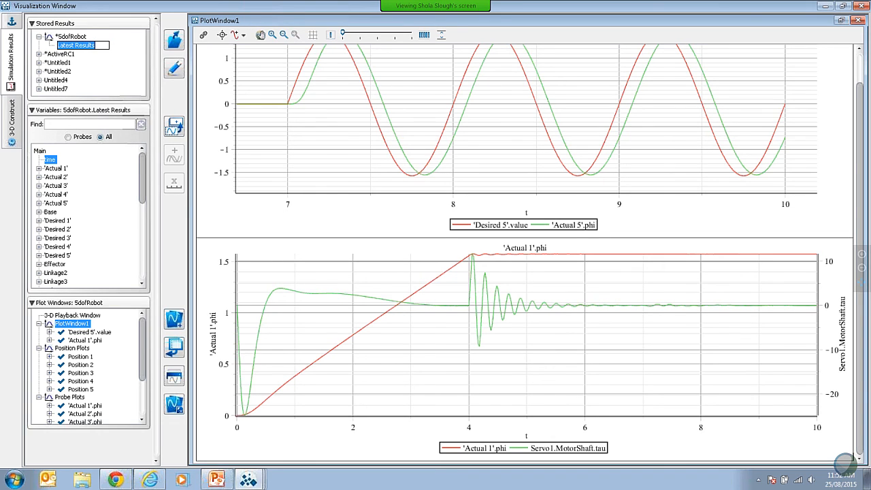
key(BackSpace)
key(Return)
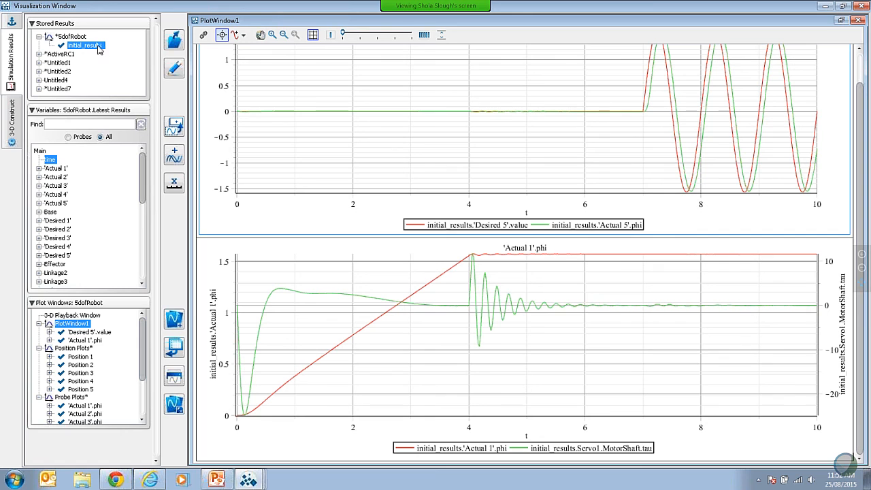
Step: Go back to the top level of the robot model and set the Desired 5 sine source's amplitude to 1/4 Pi
click(826, 6)
click(206, 63)
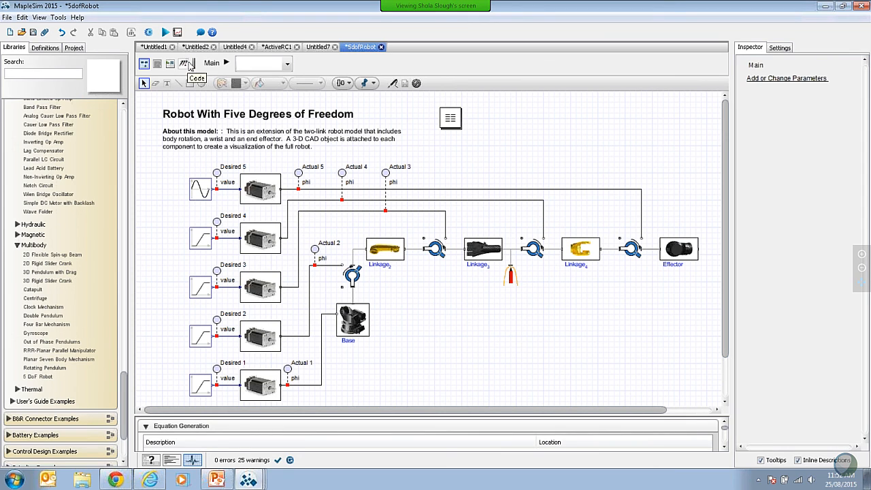
click(201, 191)
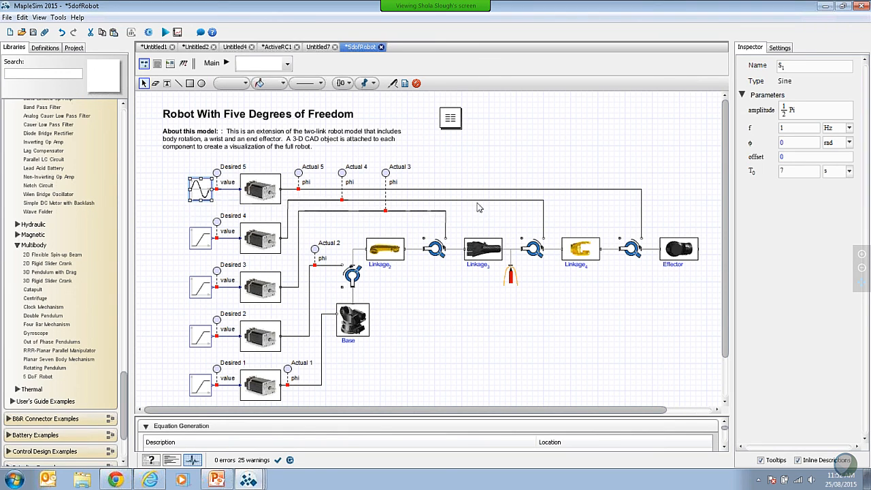
click(793, 110)
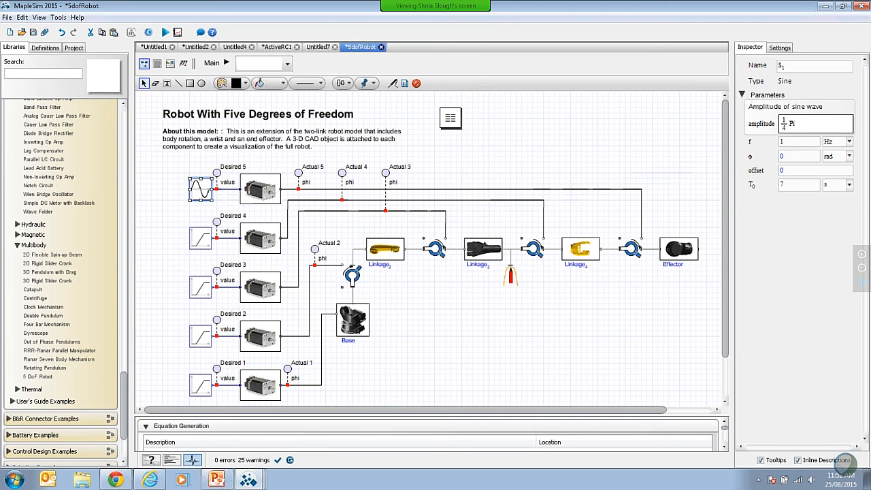
Step: Rerun the robot simulation and zoom the 'Desired 5'.value plot in on the sine motion between about t = 7 and 10
key(Tab)
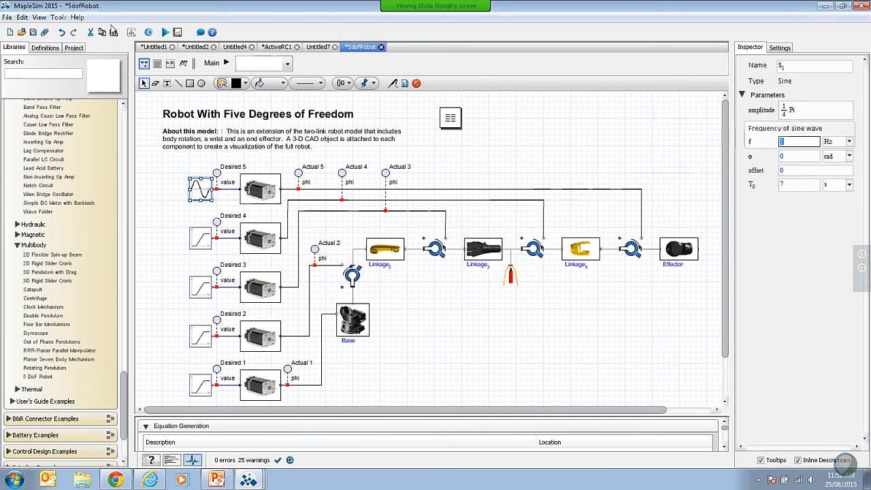
click(165, 33)
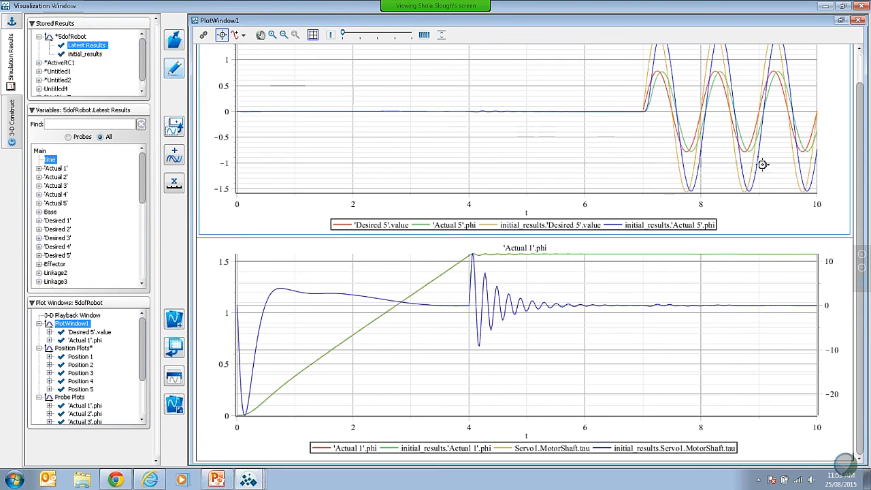
scroll(856, 173, up, 1)
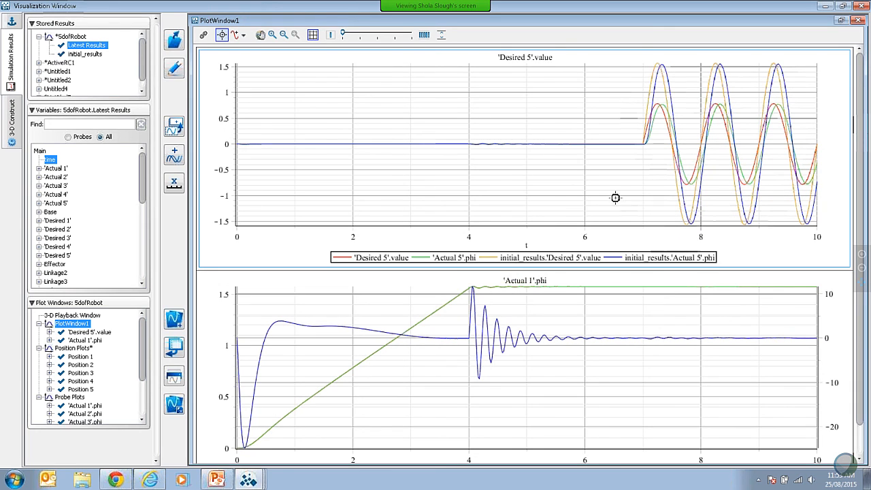
click(272, 34)
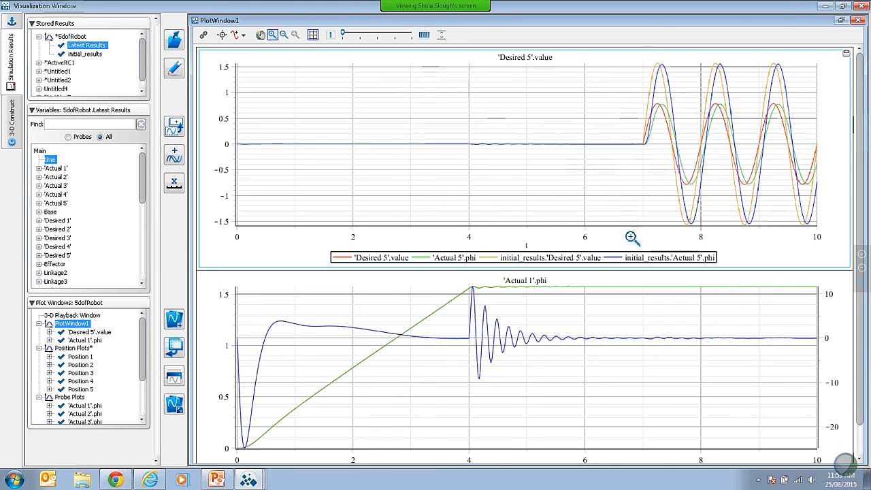
drag(627, 235, 829, 74)
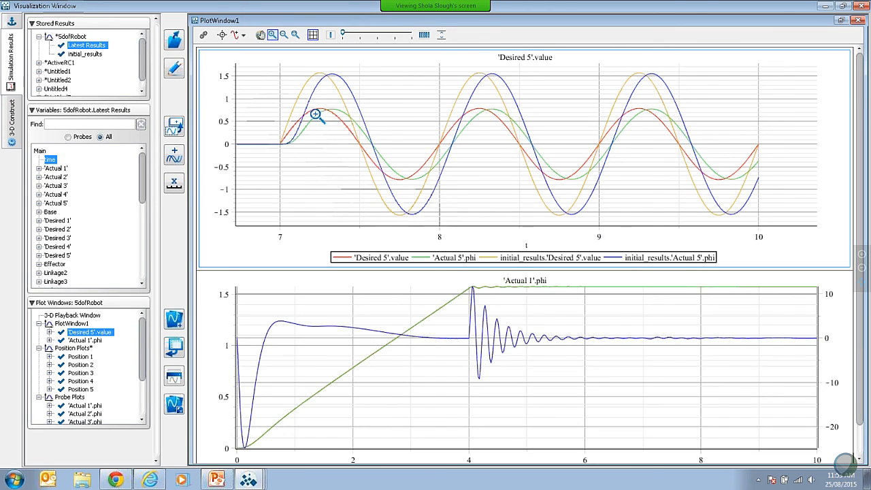
Step: Hide the stored initial_results curves in the comparison plots and show them again
click(94, 54)
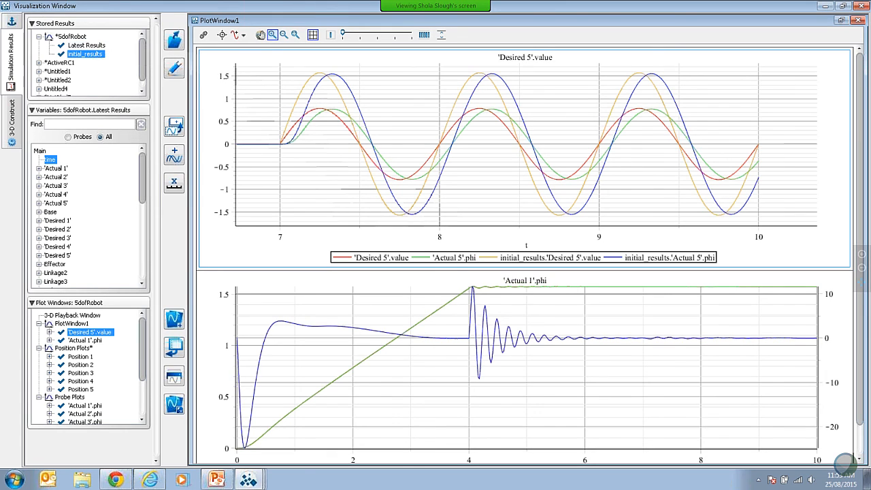
right_click(94, 57)
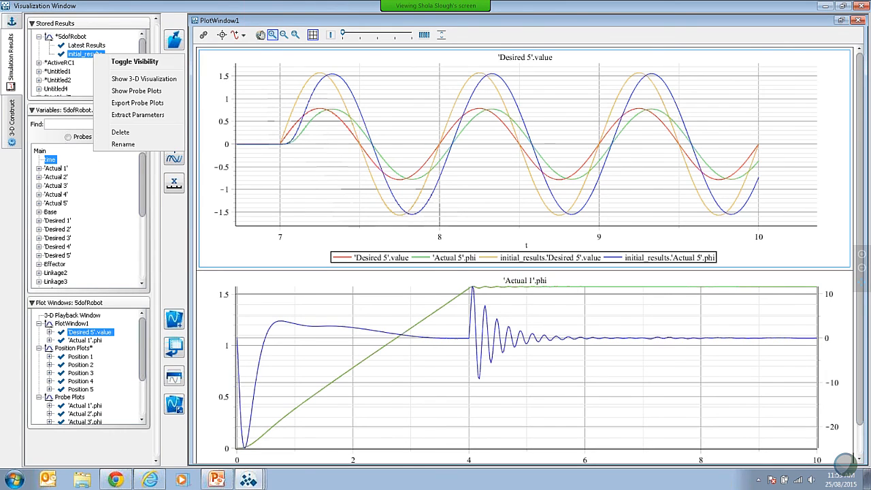
click(134, 63)
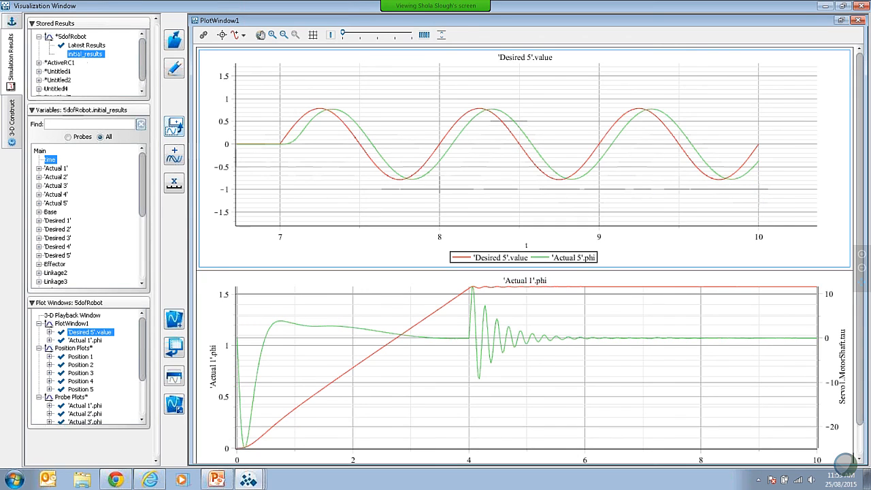
right_click(86, 56)
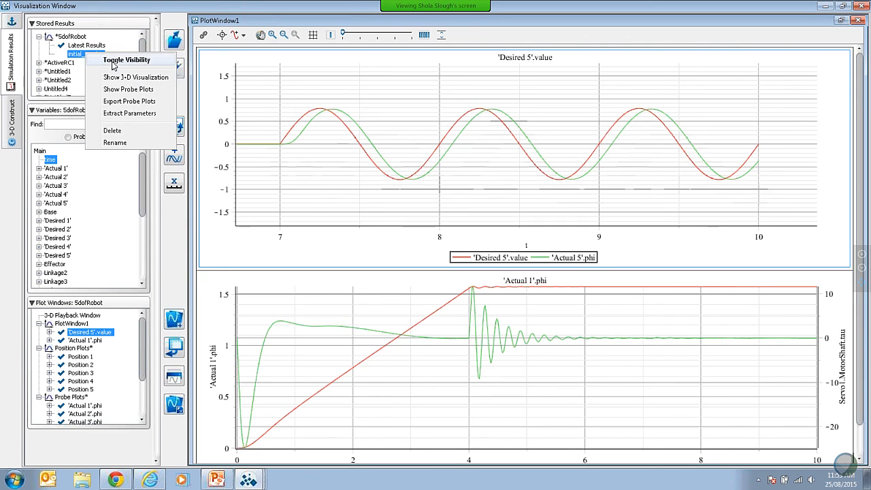
click(103, 60)
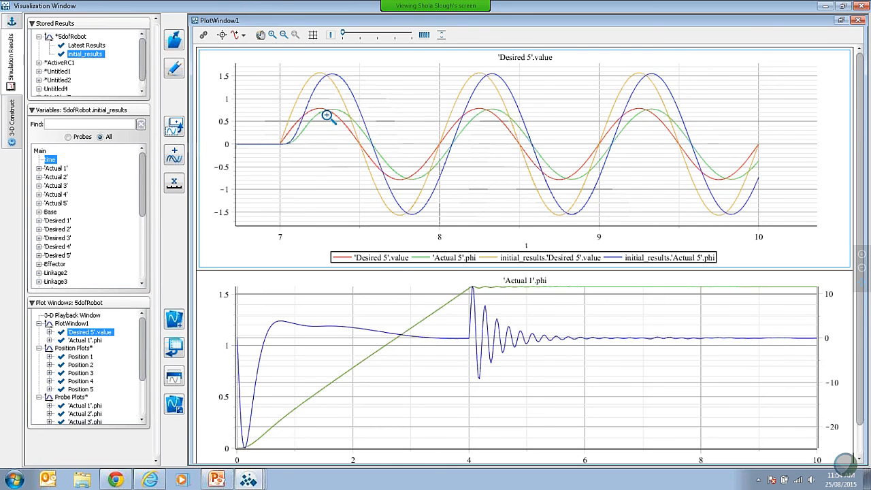
Step: Switch to the MapleSim product page in Chrome, open its Model Gallery, and browse the example models
click(826, 5)
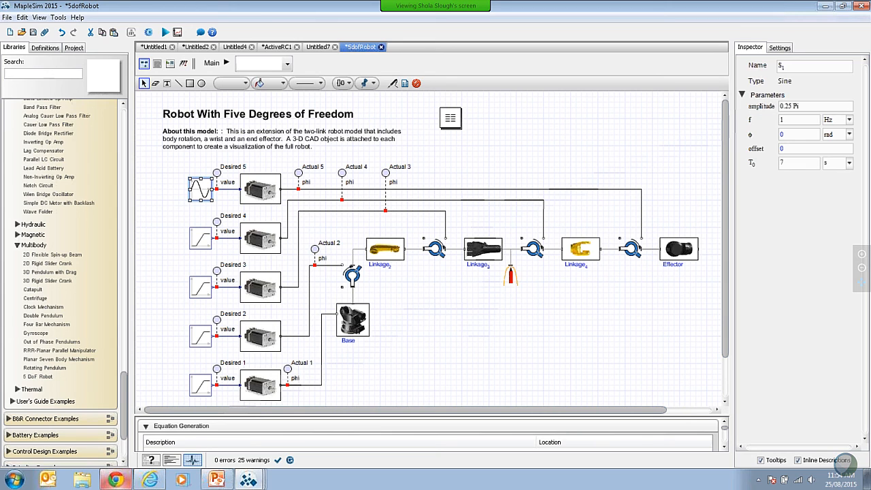
click(116, 478)
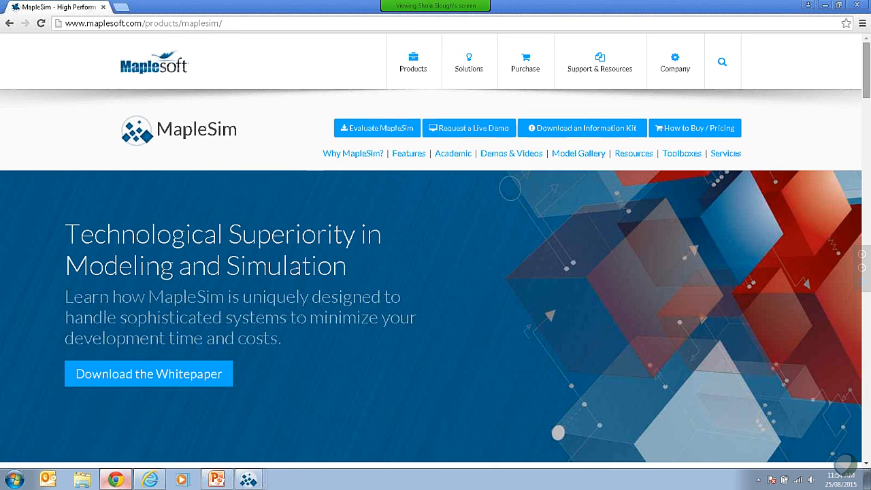
scroll(867, 75, down, 1)
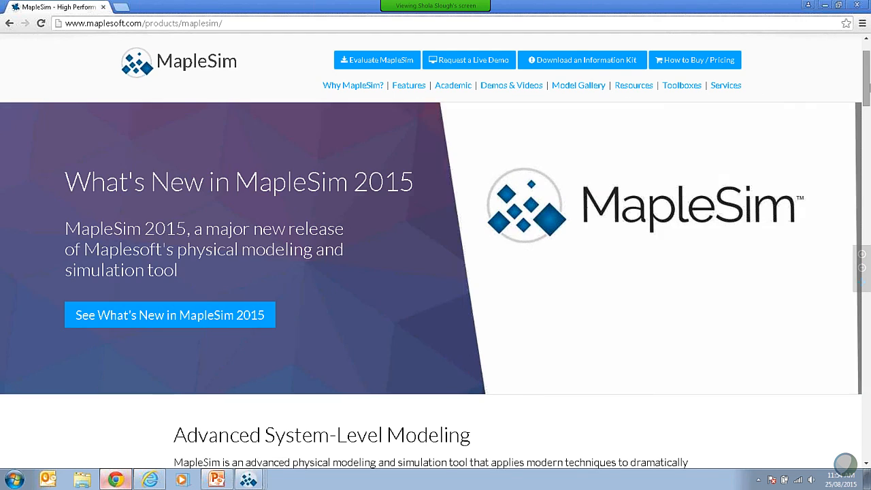
click(576, 85)
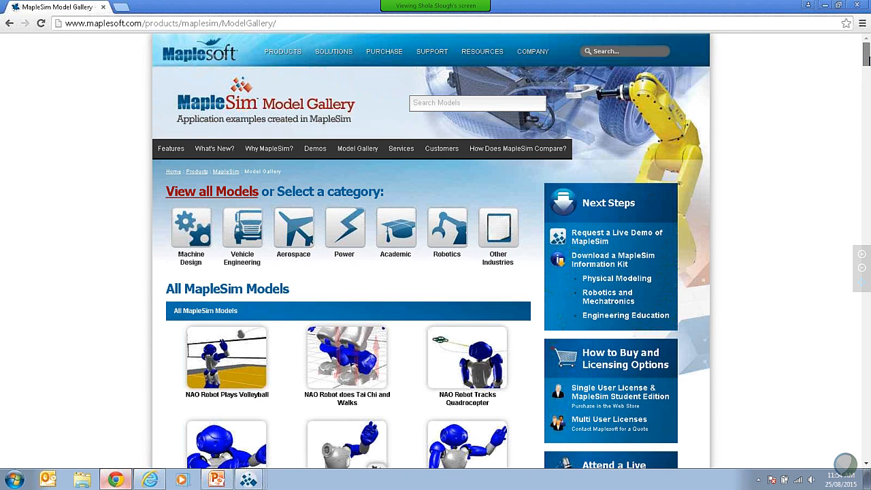
drag(868, 60, 868, 68)
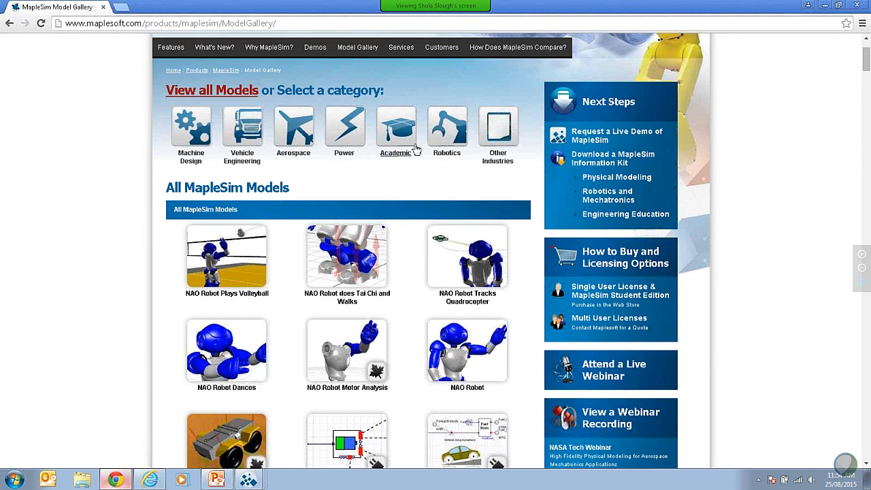
drag(867, 64, 867, 110)
scroll(377, 68, down, 3)
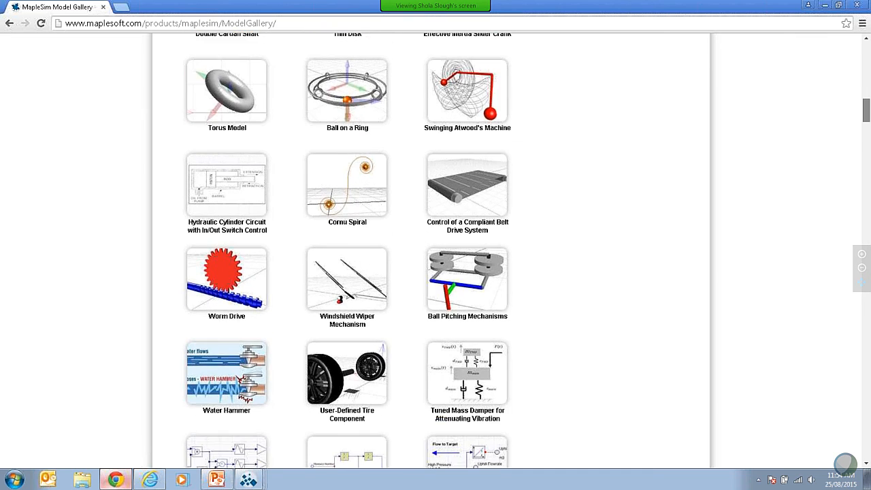
Step: Return to the MapleSim product page and look through the Explore MapleSim and User Case Studies sections
click(10, 24)
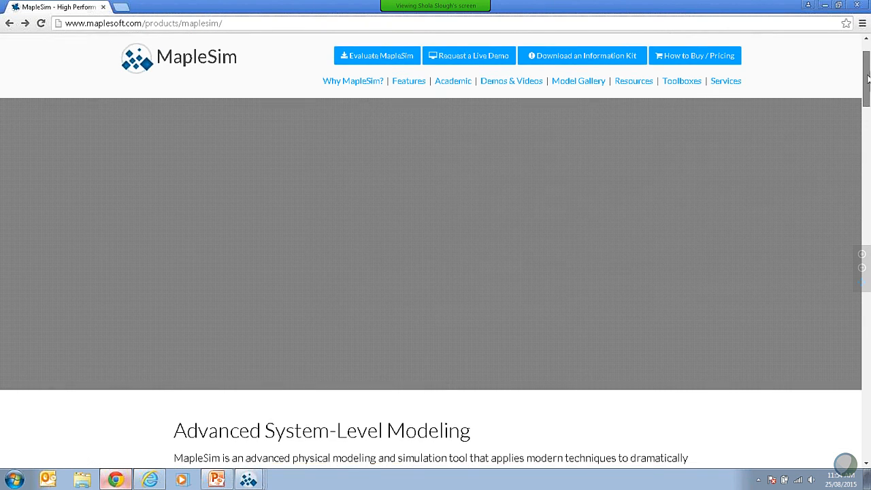
drag(868, 79, 868, 183)
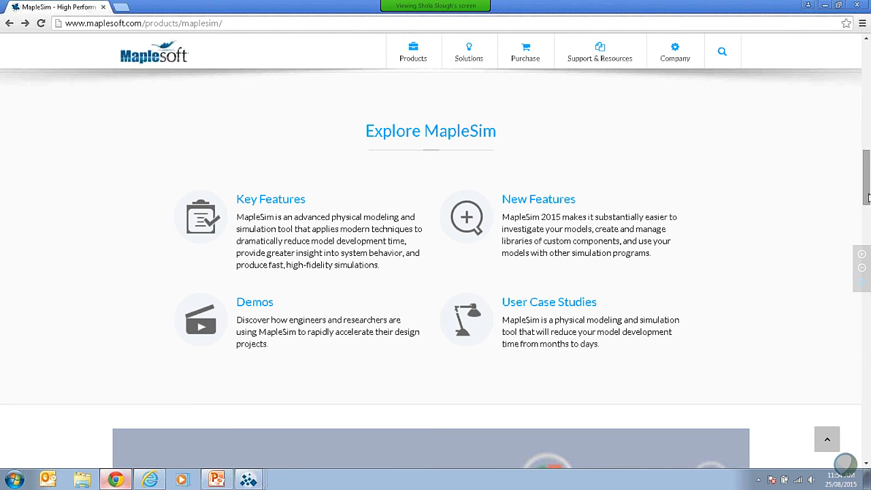
drag(867, 194, 868, 259)
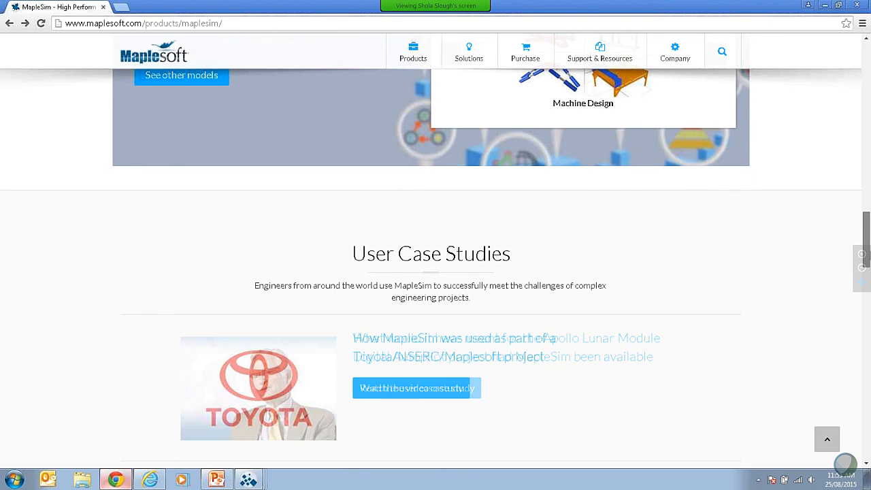
drag(868, 260, 867, 285)
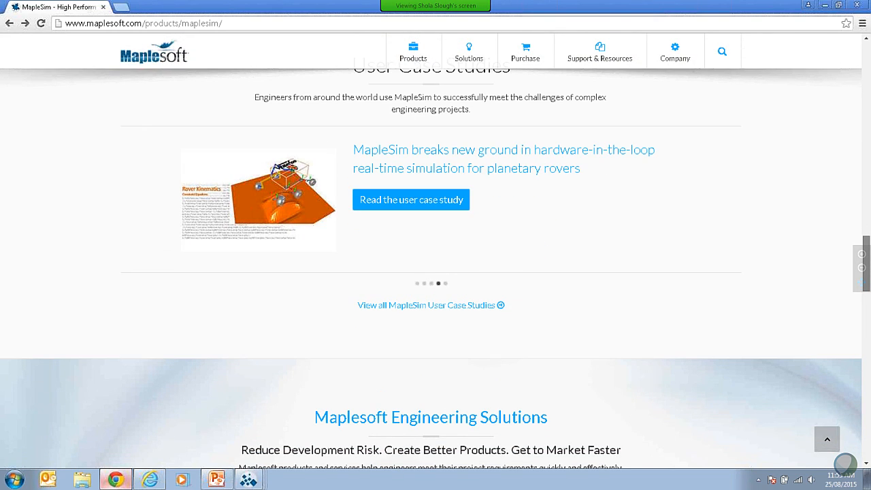